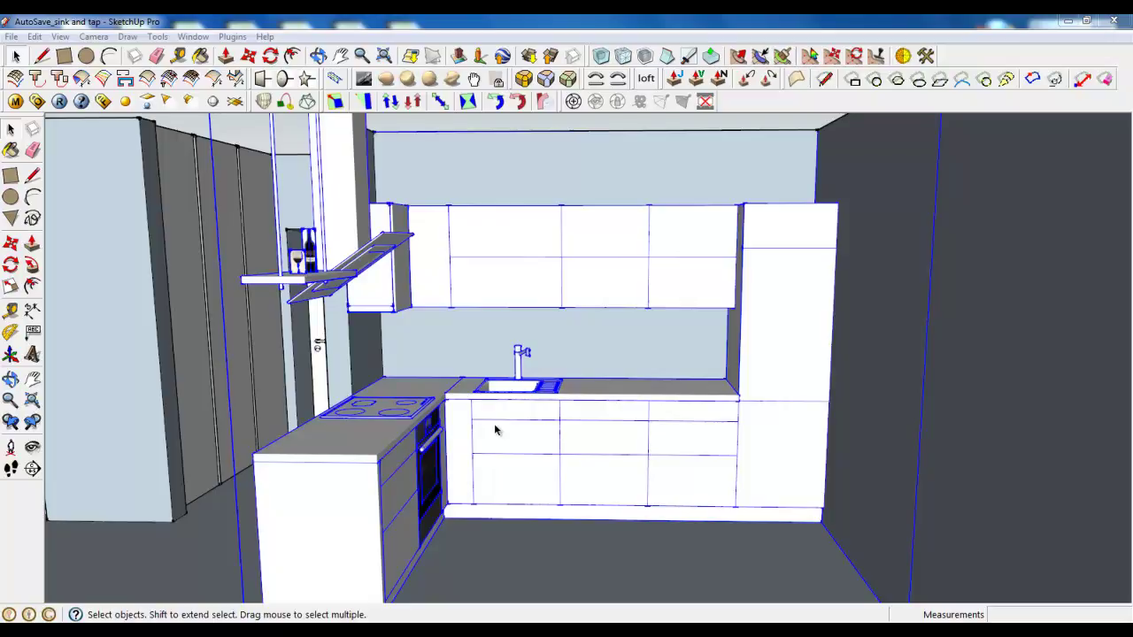
- Examine the wine glass and bottle images standing on the hanging shelf beside the kitchen counter
left_click(301, 272)
scroll(303, 274, "up", 7)
middle_click_drag(303, 281, 319, 374)
scroll(318, 375, "down", 3)
scroll(346, 236, "up", 3)
scroll(399, 316, "down", 3)
middle_click_drag(399, 318, 370, 410)
scroll(388, 379, "up", 2)
scroll(407, 354, "down", 3)
scroll(445, 384, "up", 3)
scroll(445, 385, "down", 3)
scroll(425, 380, "up", 4)
scroll(473, 368, "down", 2)
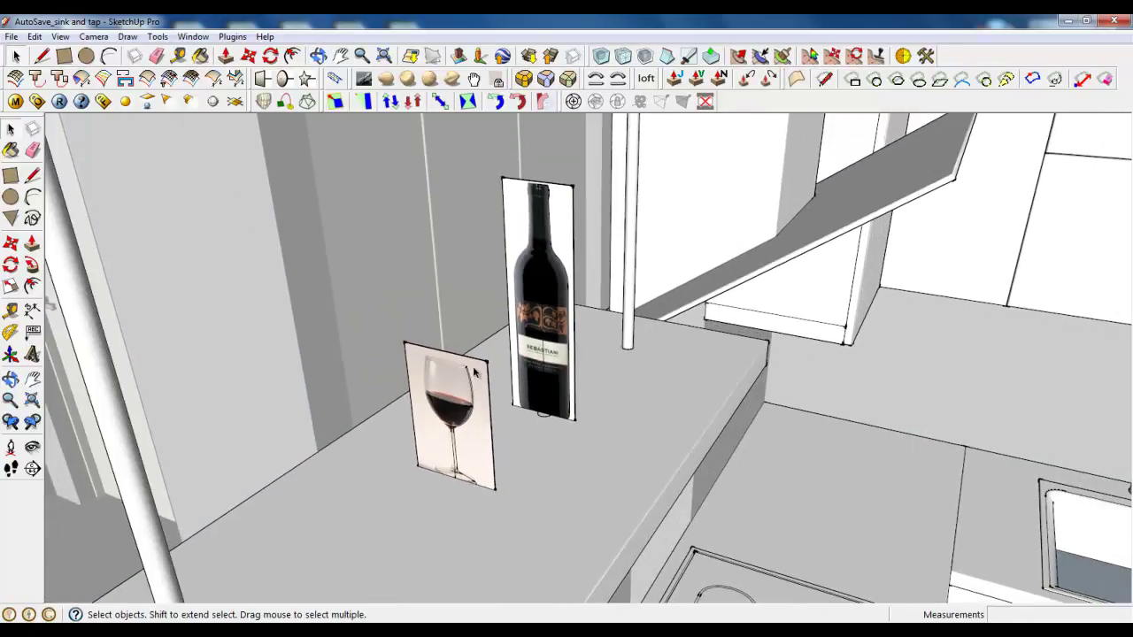
scroll(463, 330, "down", 3)
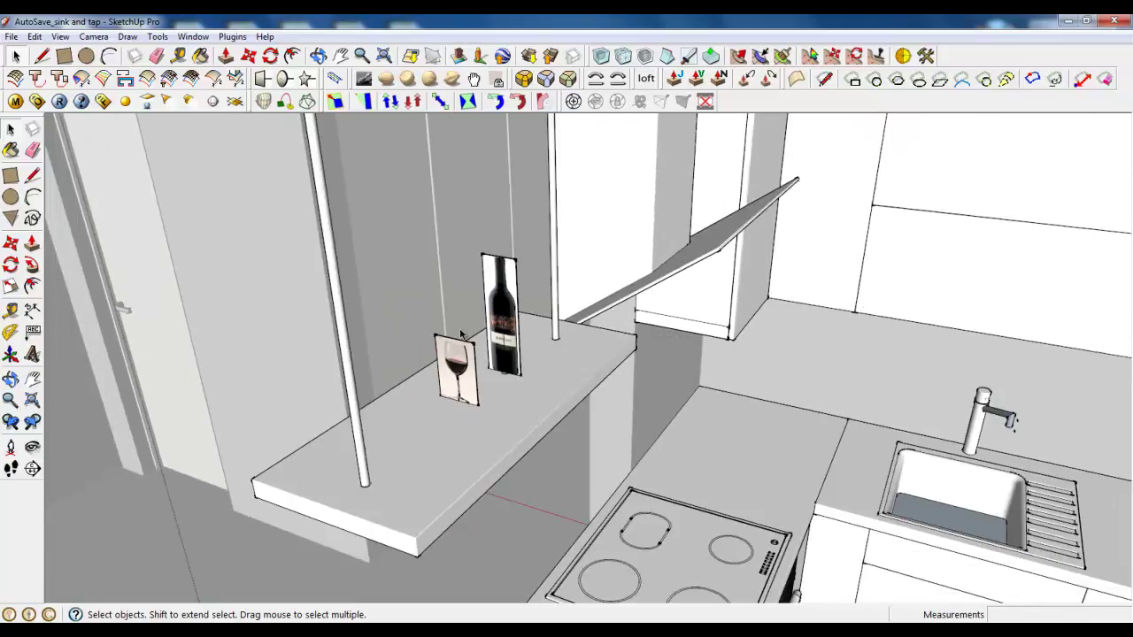
scroll(461, 333, "down", 2)
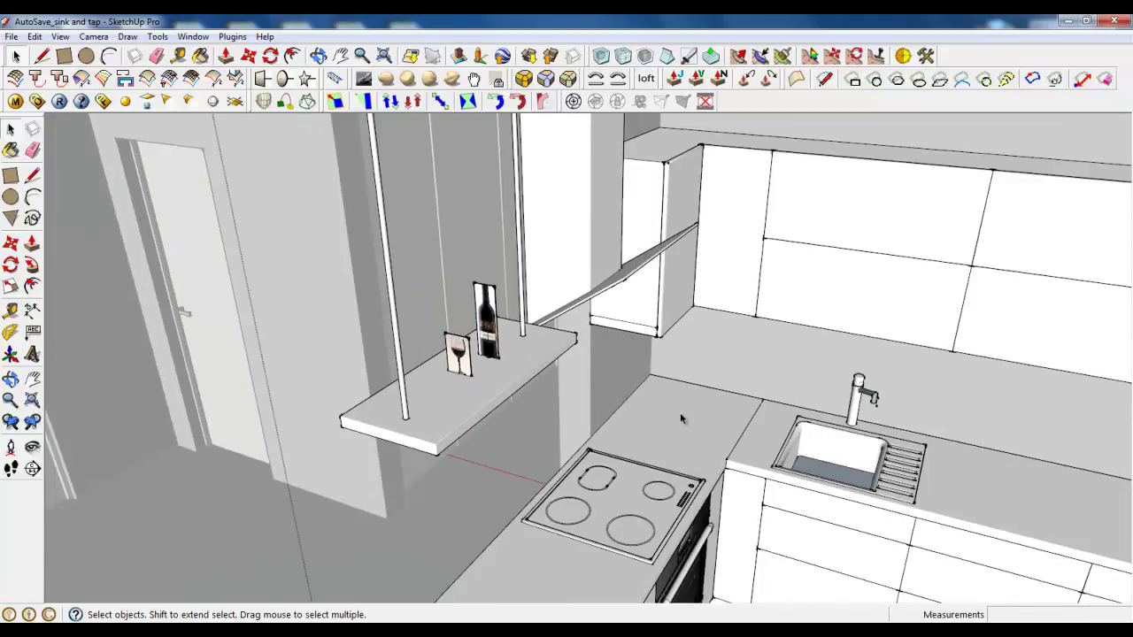
scroll(635, 400, "up", 2)
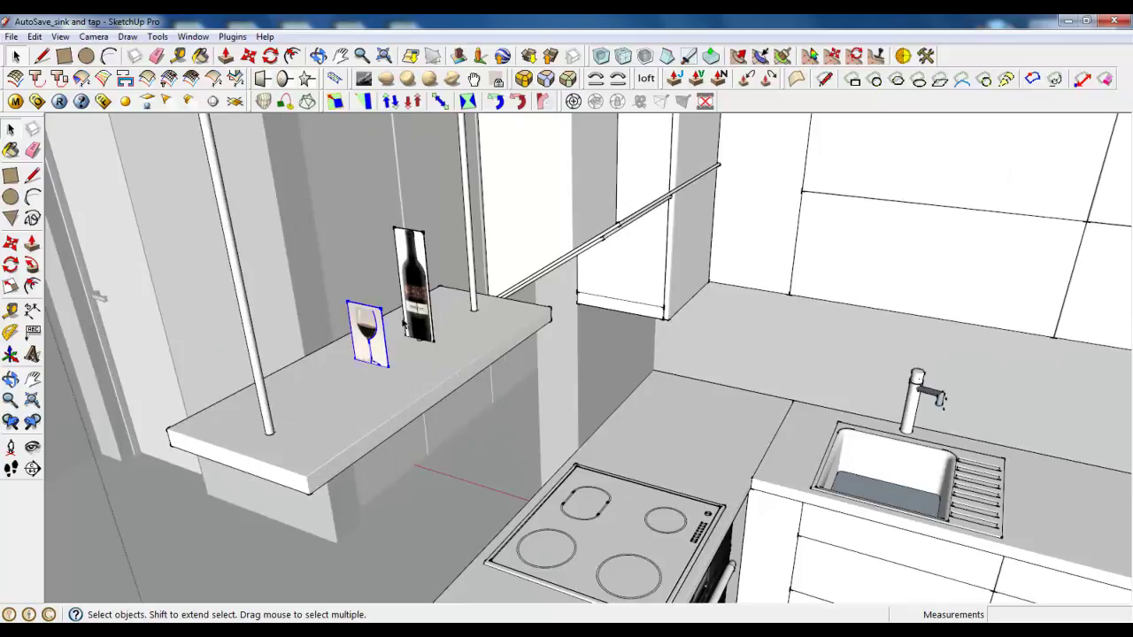
left_click(414, 314)
left_click(381, 329)
scroll(585, 379, "down", 3)
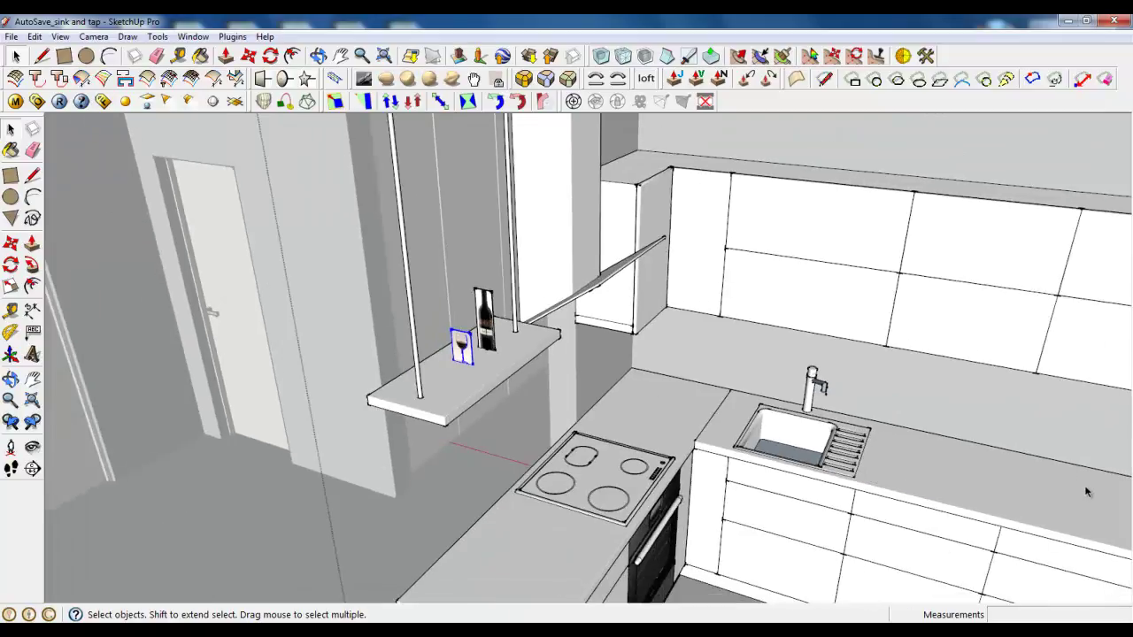
scroll(463, 362, "up", 10)
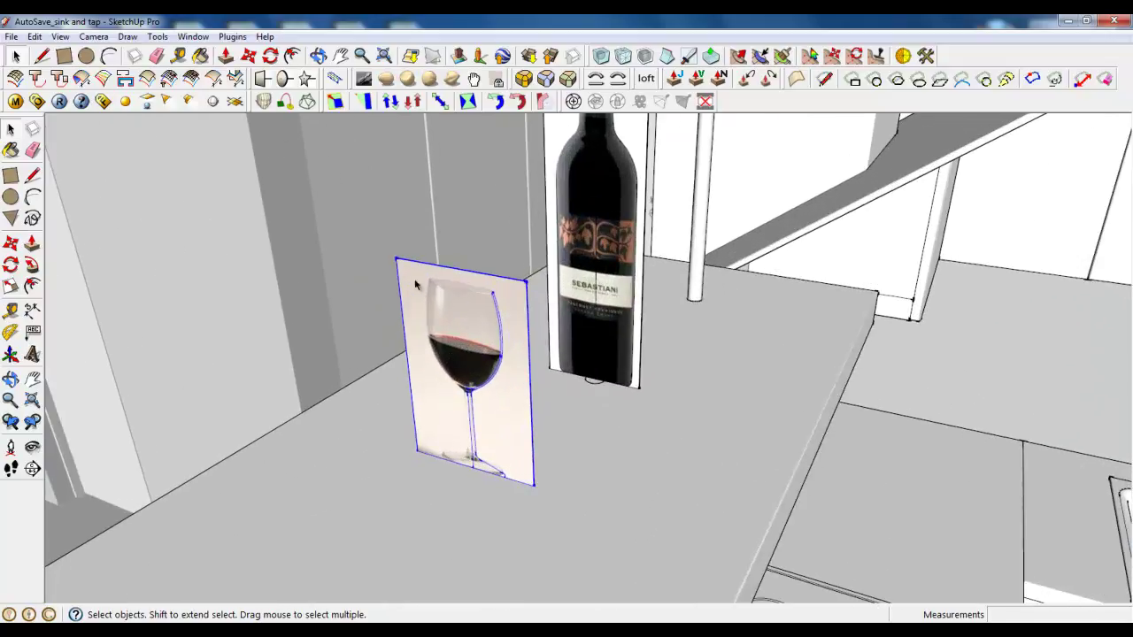
- Open the wine glass group for editing and select its image face around the traced half profile
left_click(607, 324)
left_click(525, 374)
left_click(605, 327)
double_click(487, 345)
scroll(484, 345, "up", 2)
middle_click_drag(483, 346, 413, 316)
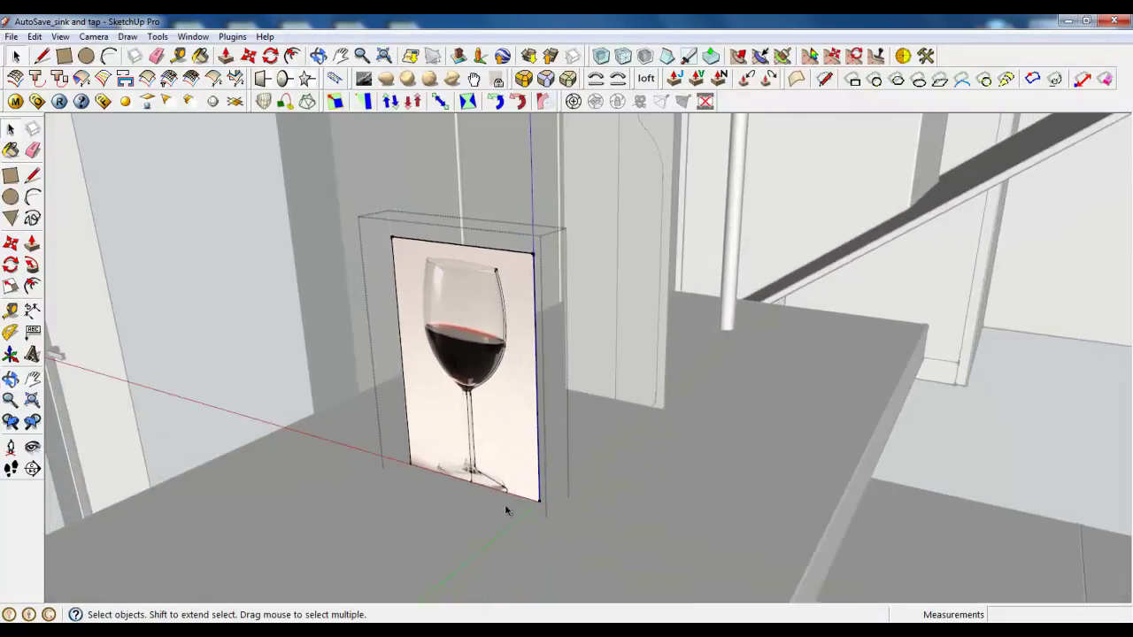
left_click(482, 294)
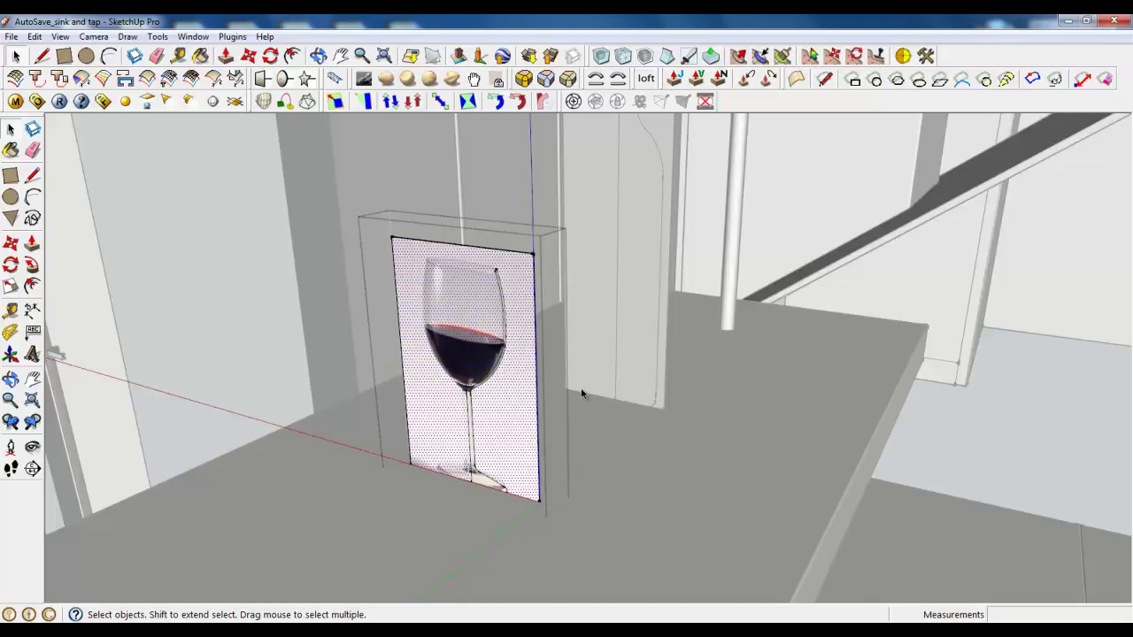
scroll(581, 394, "down", 3)
scroll(498, 411, "up", 3)
middle_click_drag(485, 417, 536, 405)
scroll(526, 409, "up", 3)
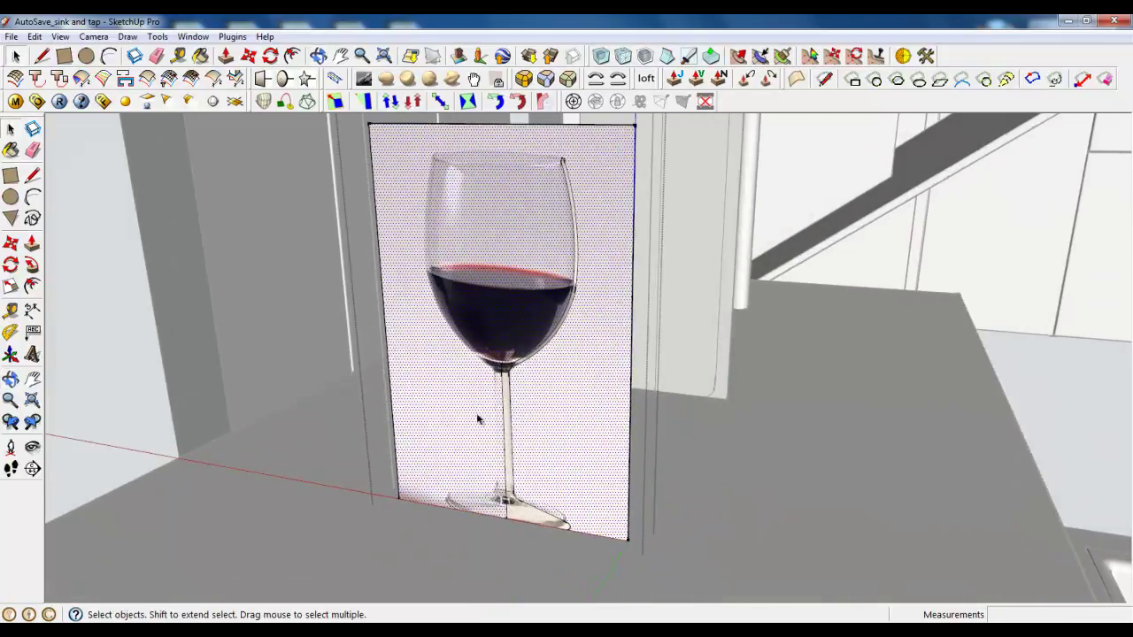
middle_click_drag(457, 419, 546, 418)
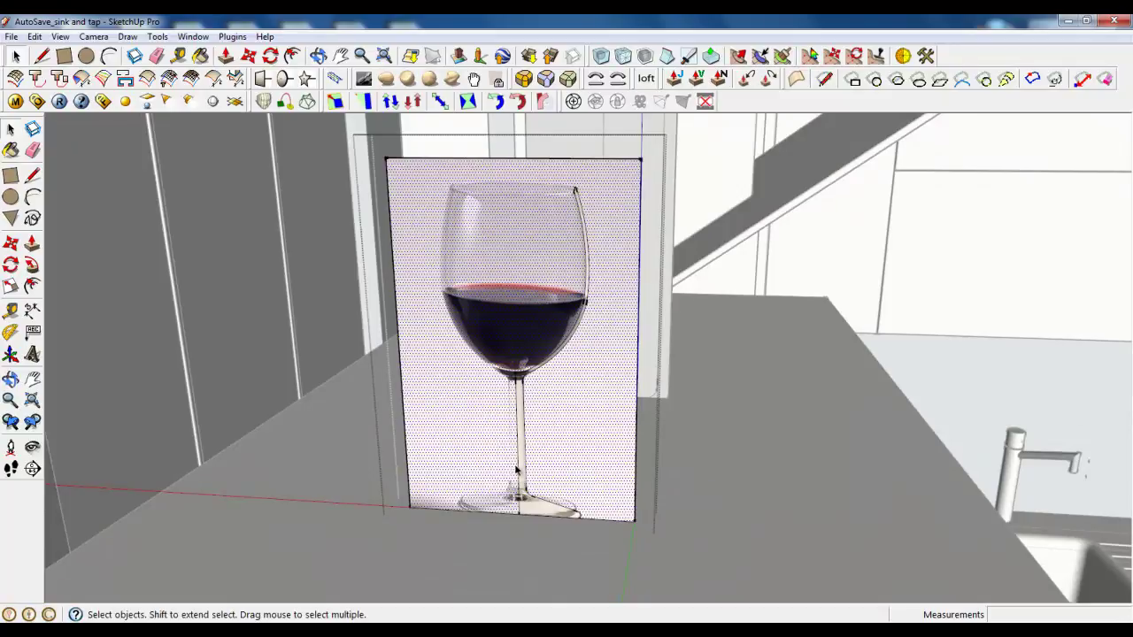
- Set the face style to Monochrome to hide the textures around the glass profile
left_click(61, 36)
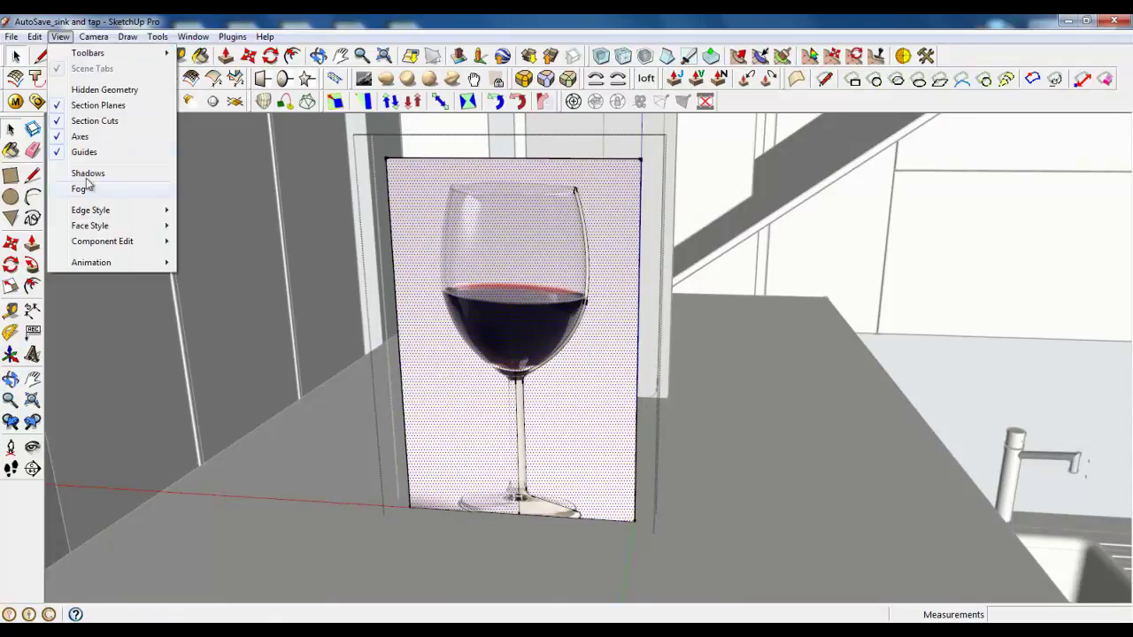
mouse_move(97, 230)
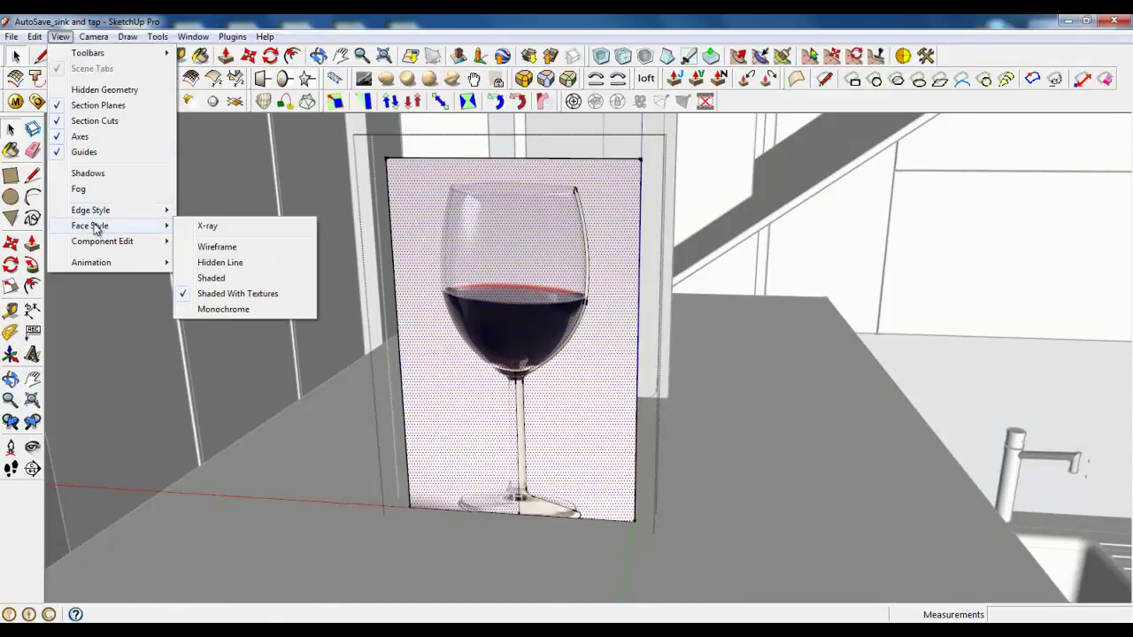
left_click(205, 309)
scroll(537, 354, "down", 3)
middle_click_drag(531, 310, 396, 357)
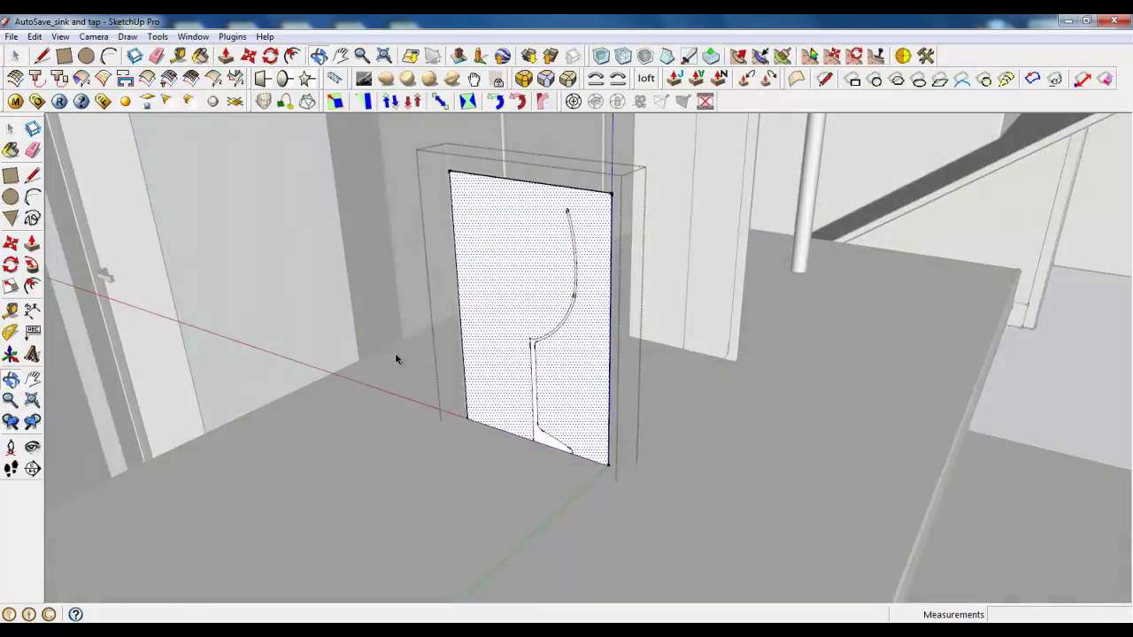
scroll(510, 325, "up", 4)
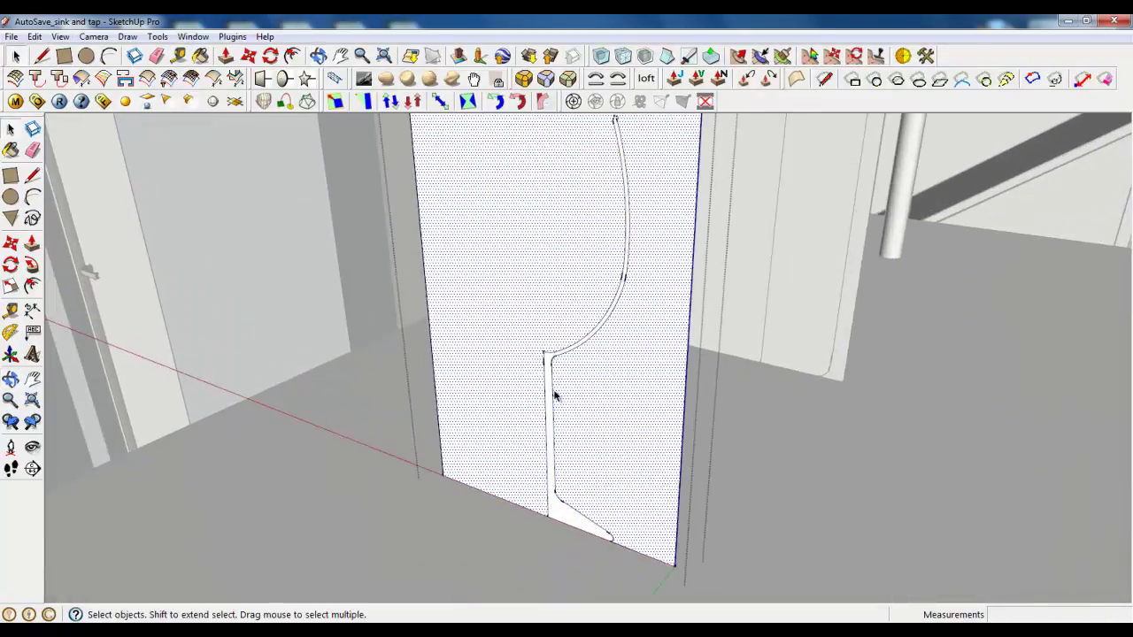
- Draw a horizontal circle of about 16.2 mm radius centred on the bottom of the glass profile's stem axis
left_click(109, 56)
scroll(652, 351, "down", 3)
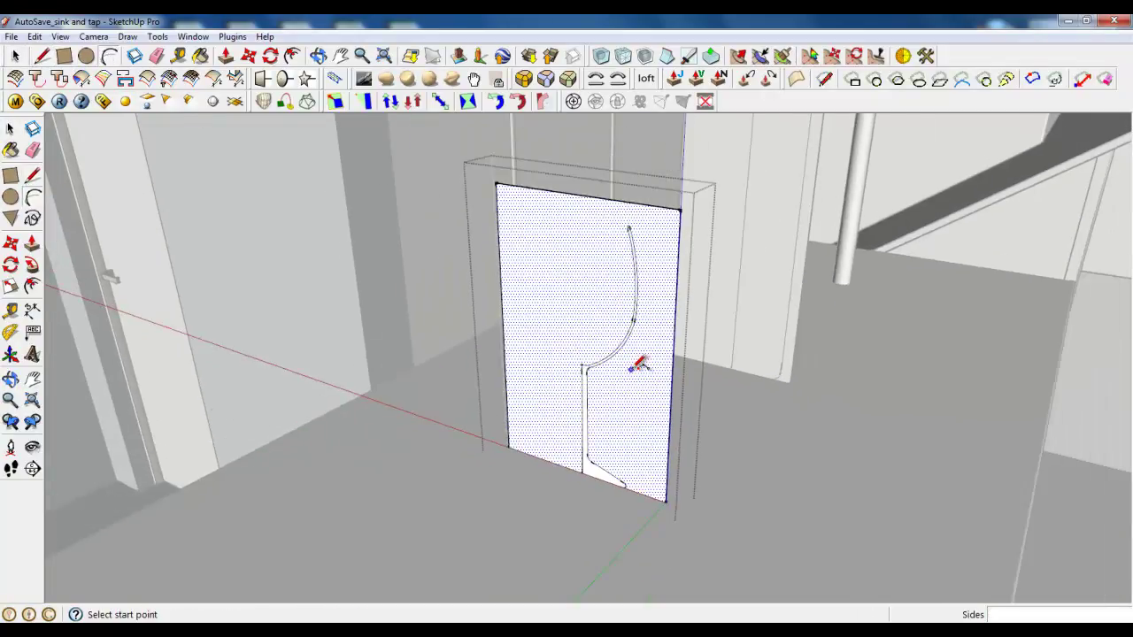
middle_click_drag(637, 364, 607, 200)
left_click(87, 56)
scroll(614, 488, "up", 4)
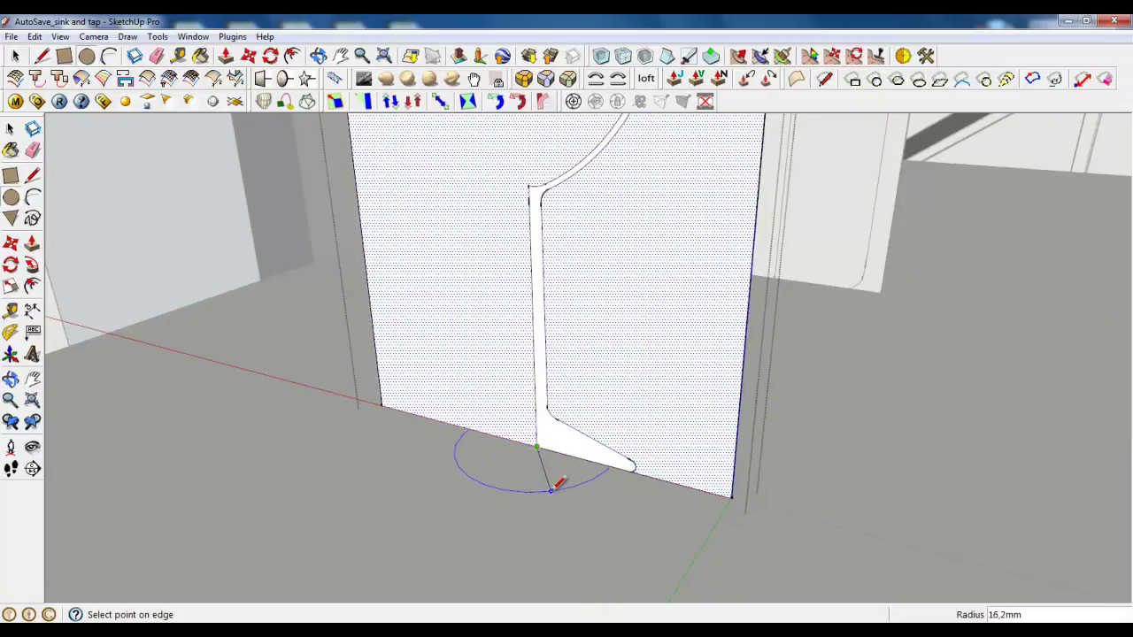
left_click(551, 491)
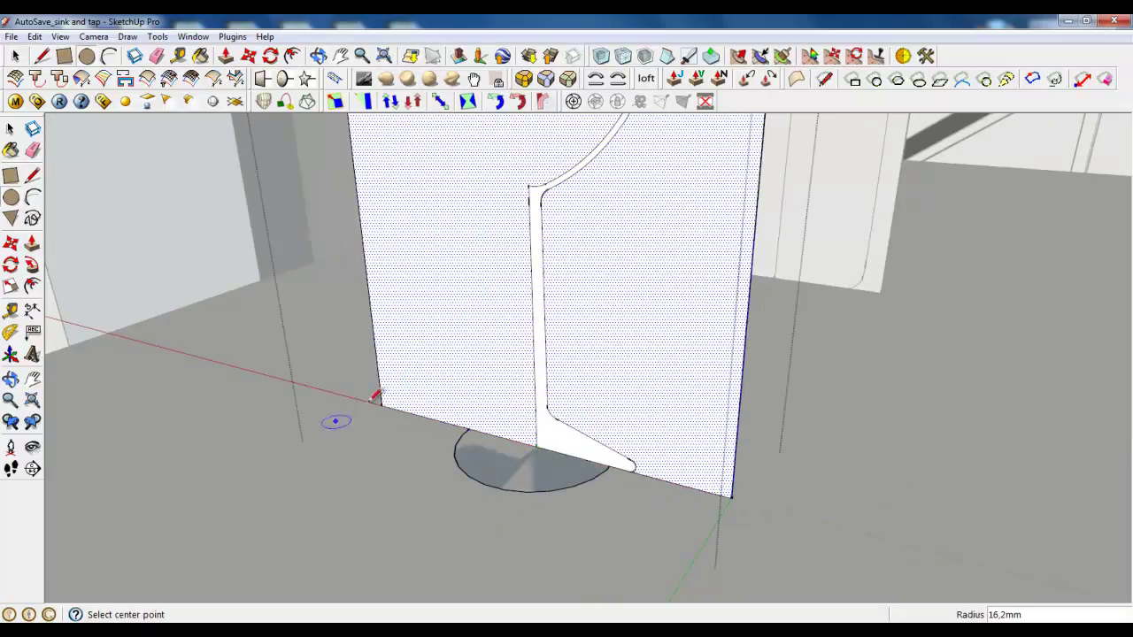
- Erase the edges of the image rectangle so only the glass profile and the circle remain
left_click(157, 56)
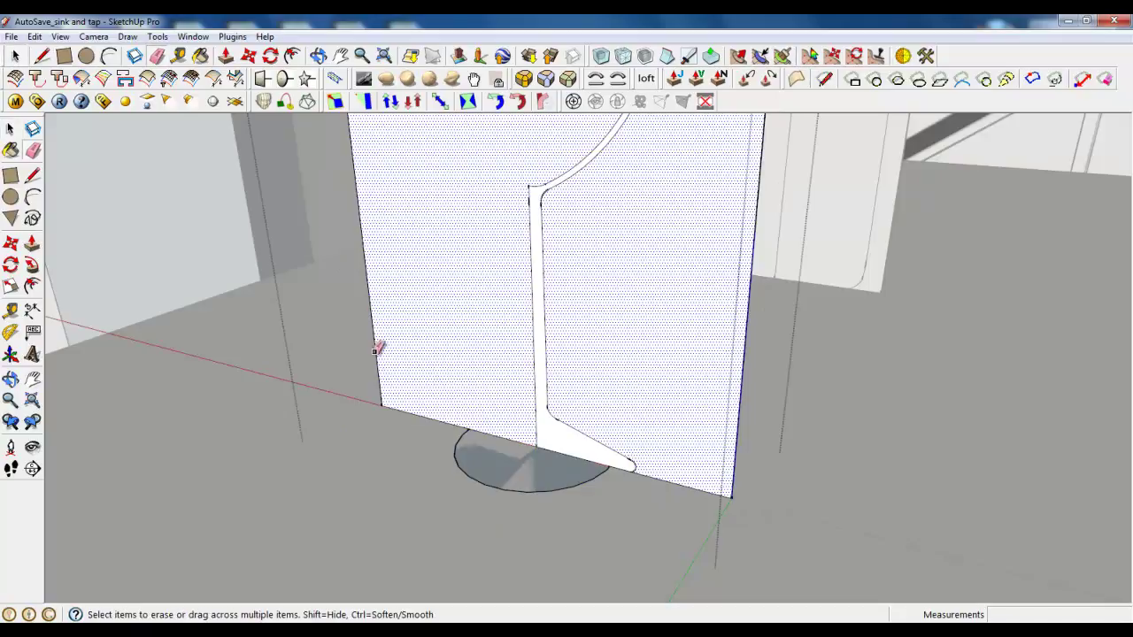
left_click_drag(398, 431, 400, 434)
left_click(711, 495)
scroll(643, 453, "down", 3)
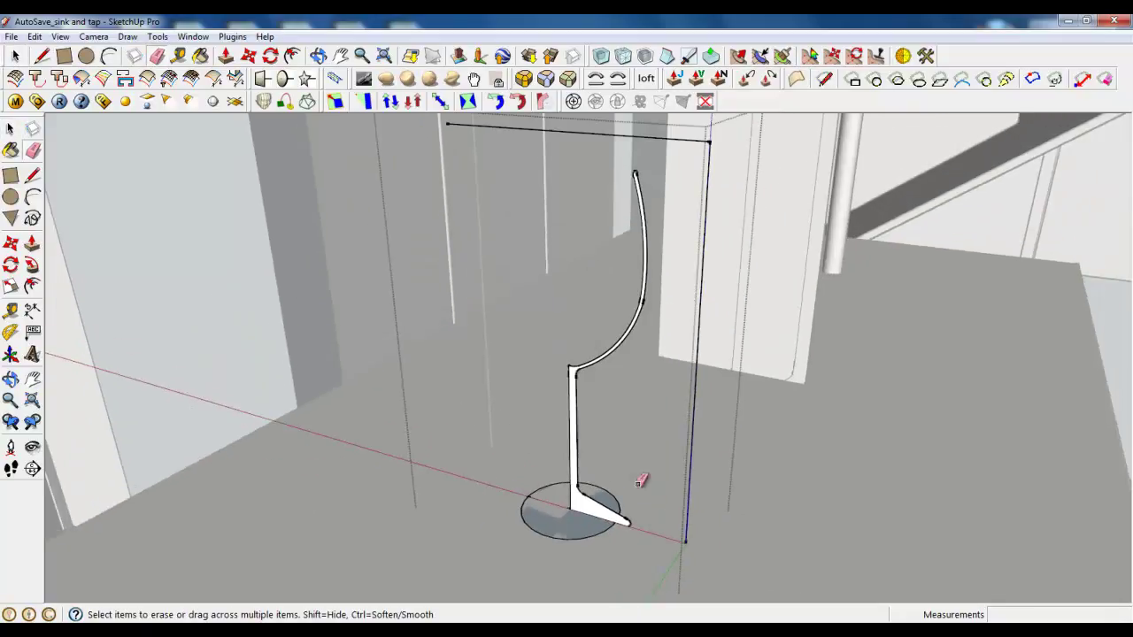
left_click_drag(693, 155, 721, 161)
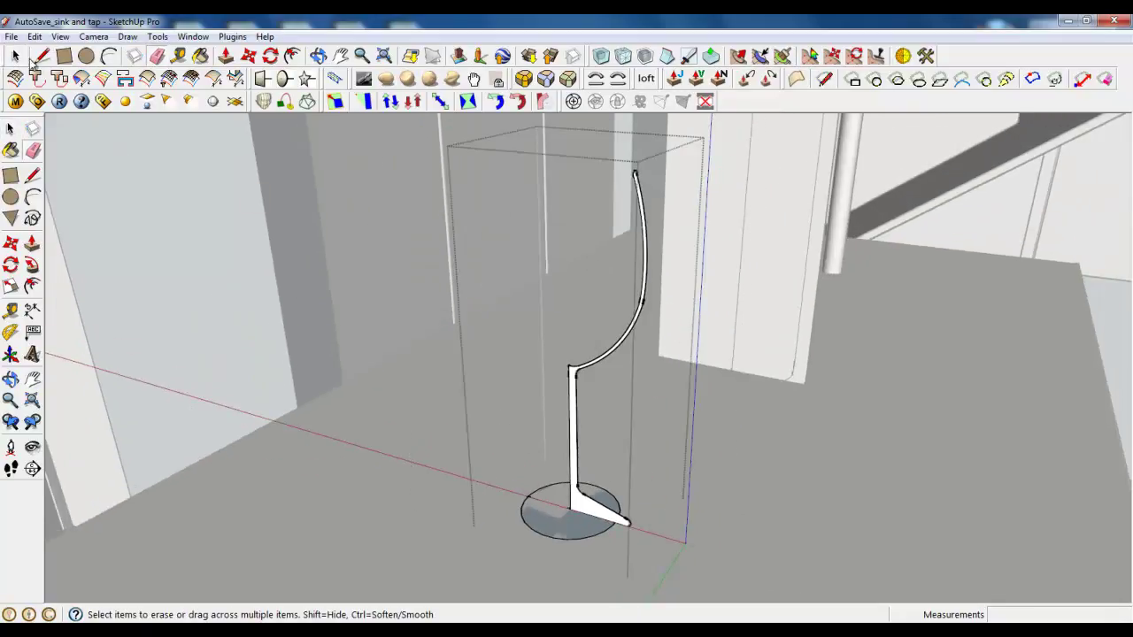
- Try to sweep the glass profile around the base circle with Follow Me at its original size
key("space")
scroll(541, 561, "up", 3)
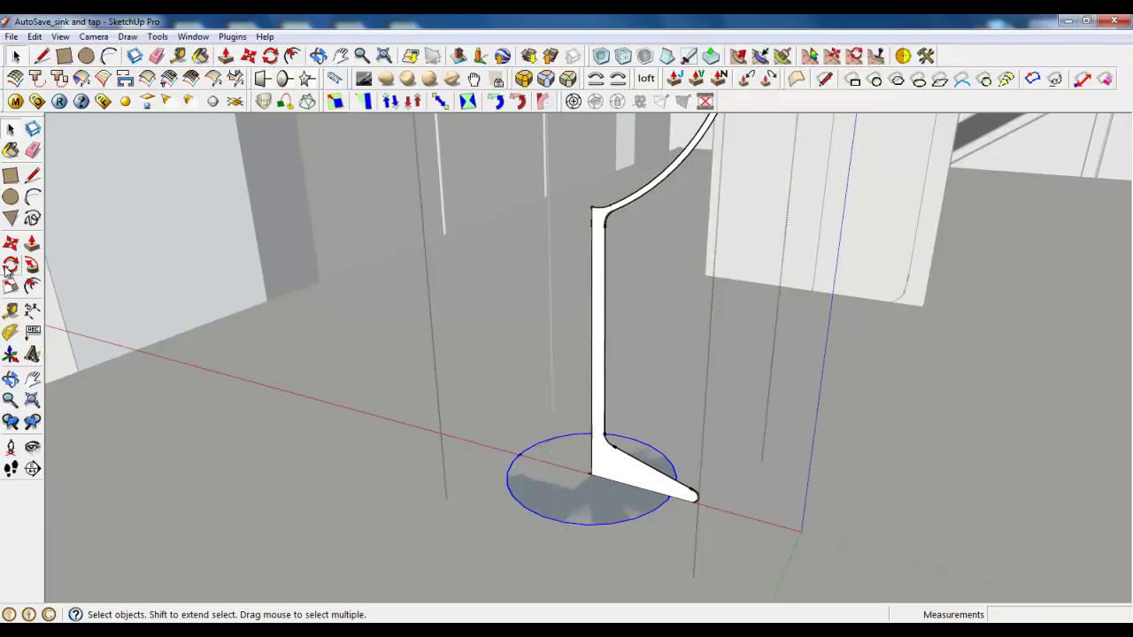
left_click(30, 267)
left_click(622, 474, "alt")
scroll(619, 470, "down", 5)
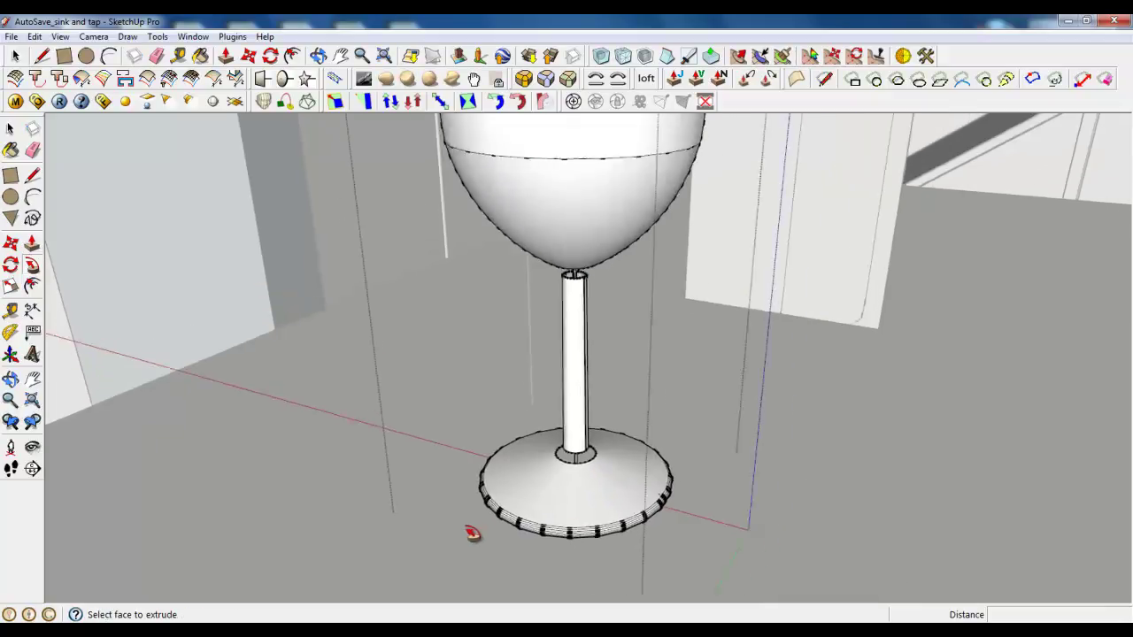
- Examine the swept glass's rim, stem ends and base, and undo the Follow Me sweep
scroll(558, 517, "up", 2)
scroll(575, 235, "up", 8)
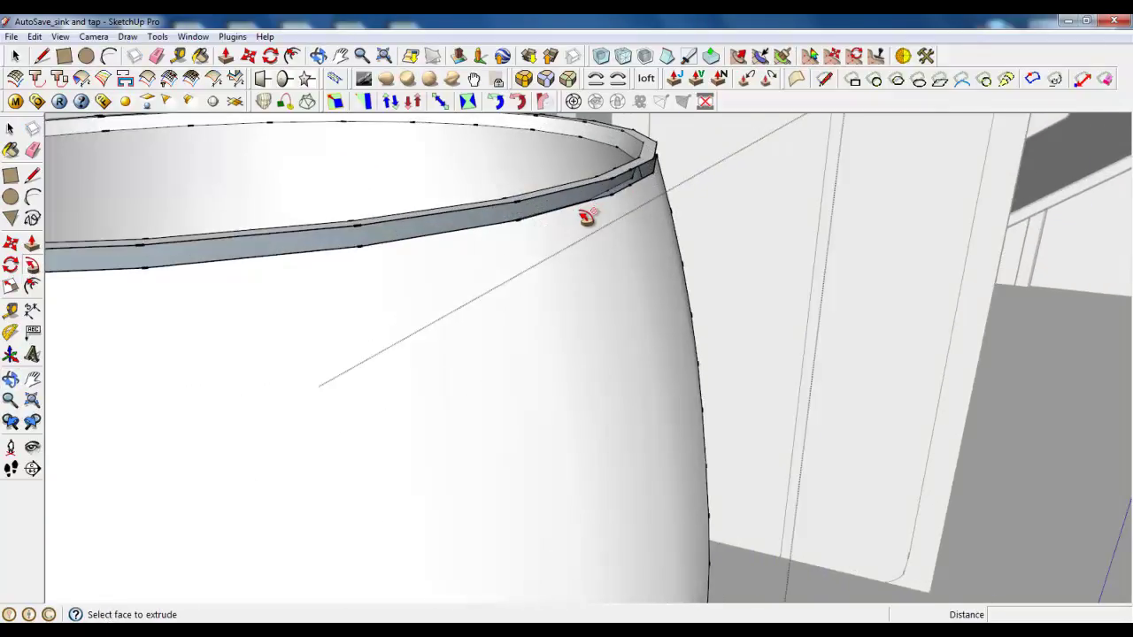
middle_click_drag(586, 217, 566, 349)
scroll(613, 175, "down", 5)
middle_click_drag(522, 416, 493, 445)
scroll(513, 324, "down", 4)
scroll(523, 505, "up", 6)
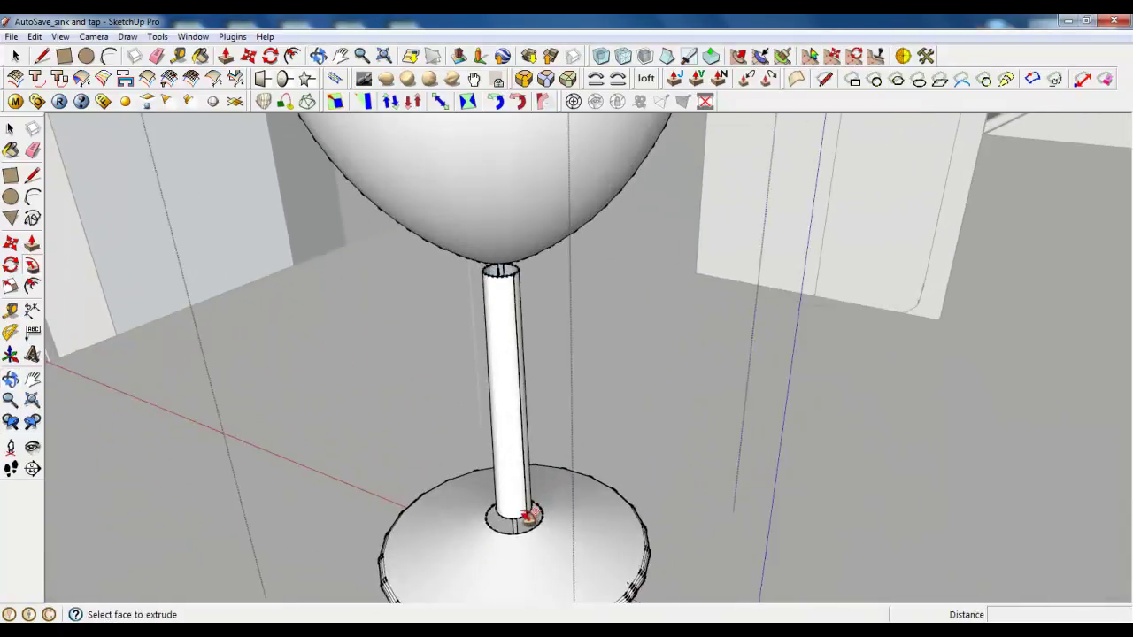
middle_click_drag(523, 506, 496, 410)
scroll(488, 407, "down", 4)
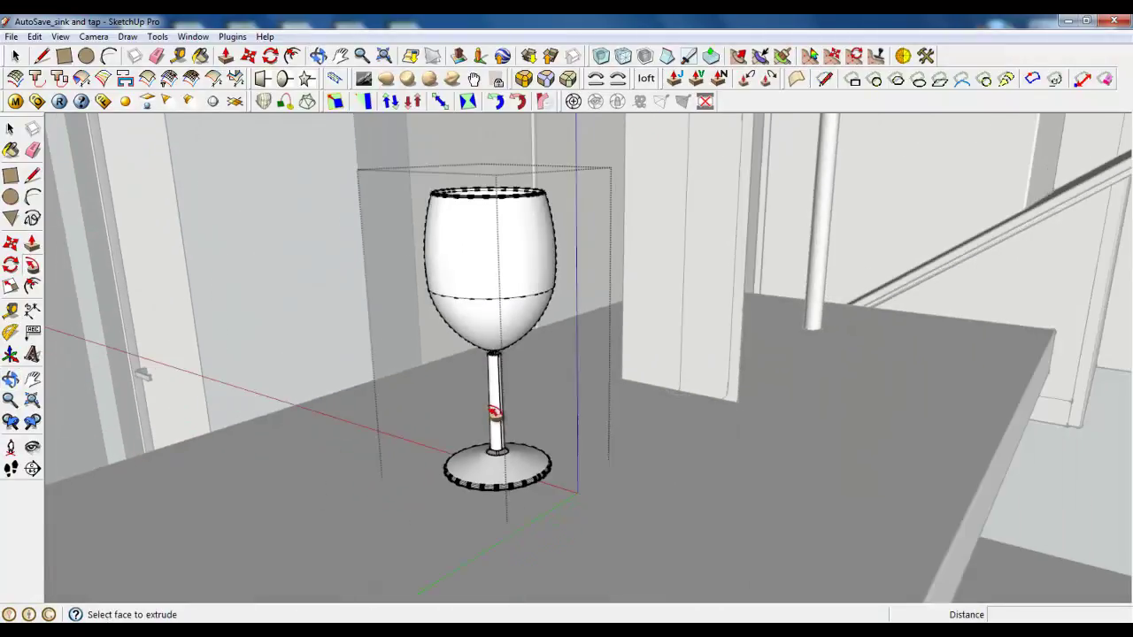
scroll(479, 518, "up", 5)
scroll(487, 468, "up", 4)
scroll(537, 553, "down", 5)
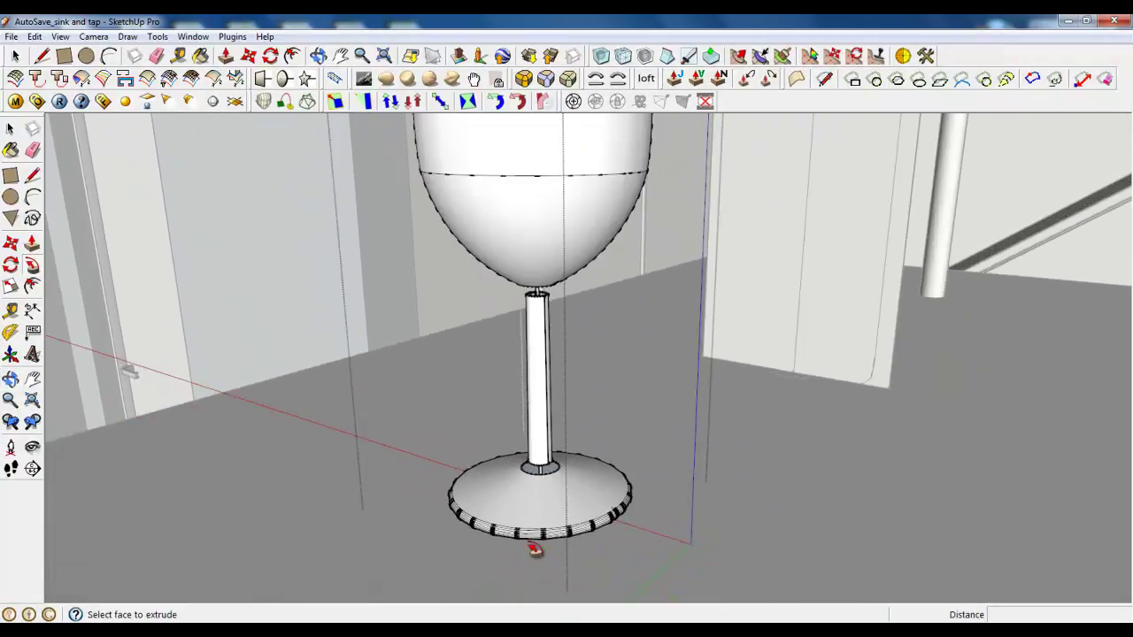
key("ctrl+z")
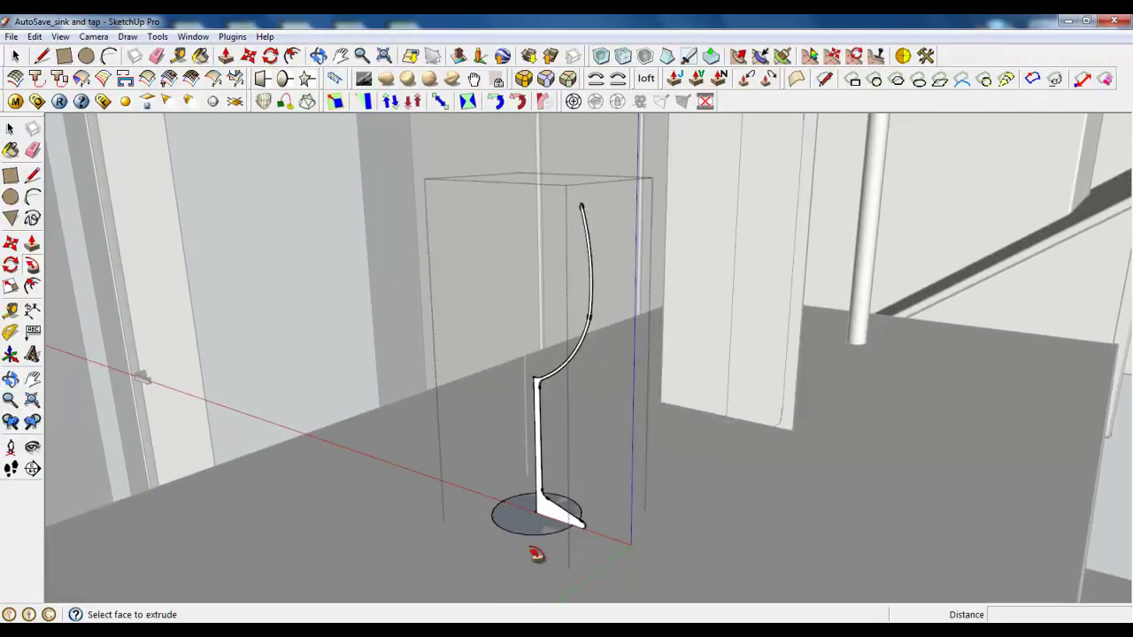
- Close the glass group and scale it up uniformly to many times its size from a corner
left_click(15, 56)
right_click(437, 488)
left_click(466, 498)
left_click(502, 518)
left_click(11, 287)
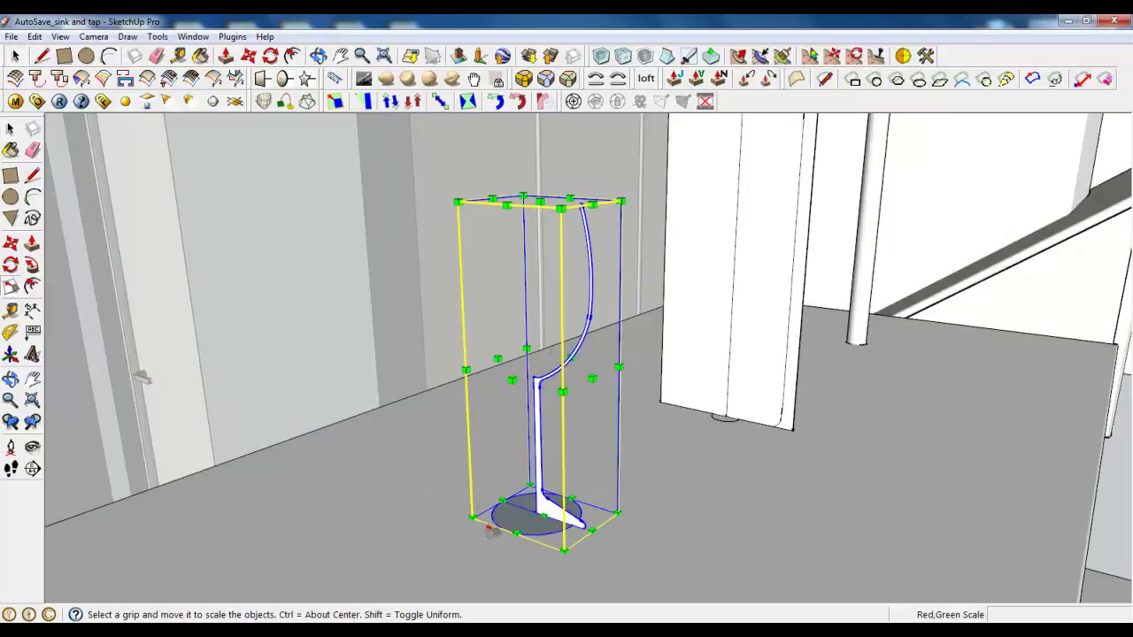
middle_click_drag(467, 367, 387, 448)
scroll(387, 448, "down", 9)
scroll(514, 446, "down", 3)
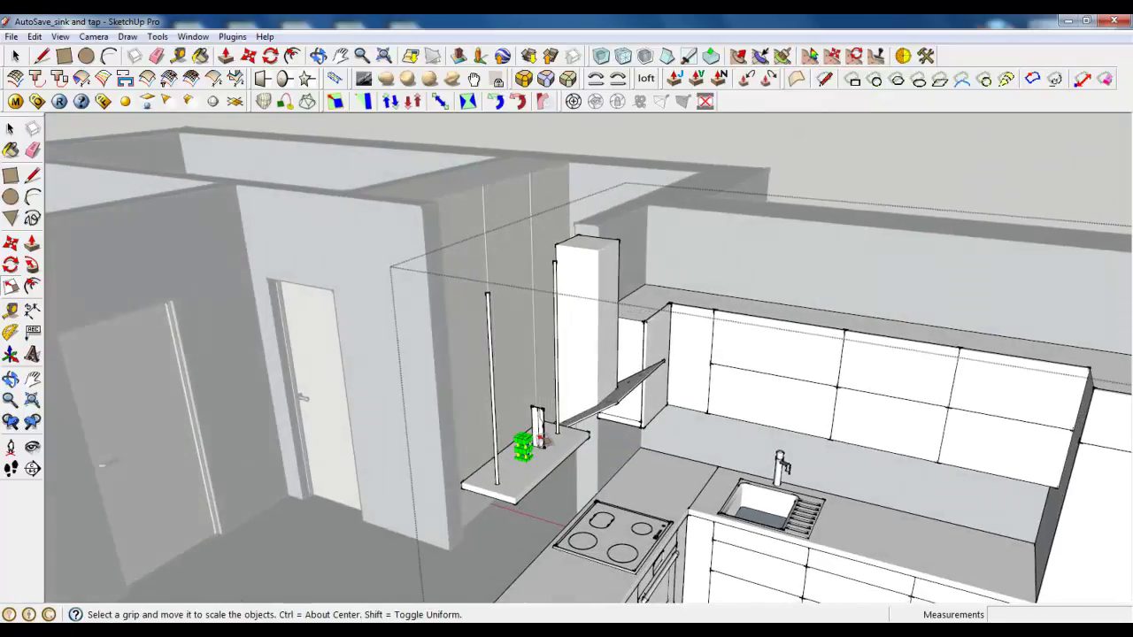
left_click_drag(534, 434, 650, 179)
- Reopen the enlarged group and sweep the glass profile around the circle with Follow Me
key("space")
scroll(611, 476, "up", 8)
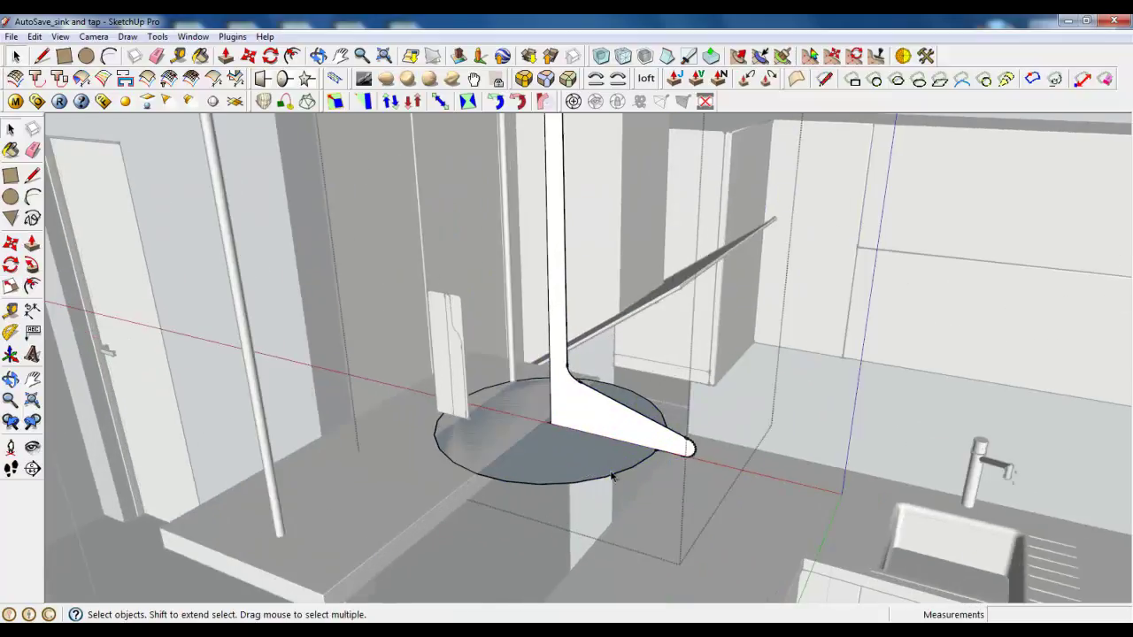
left_click(615, 479)
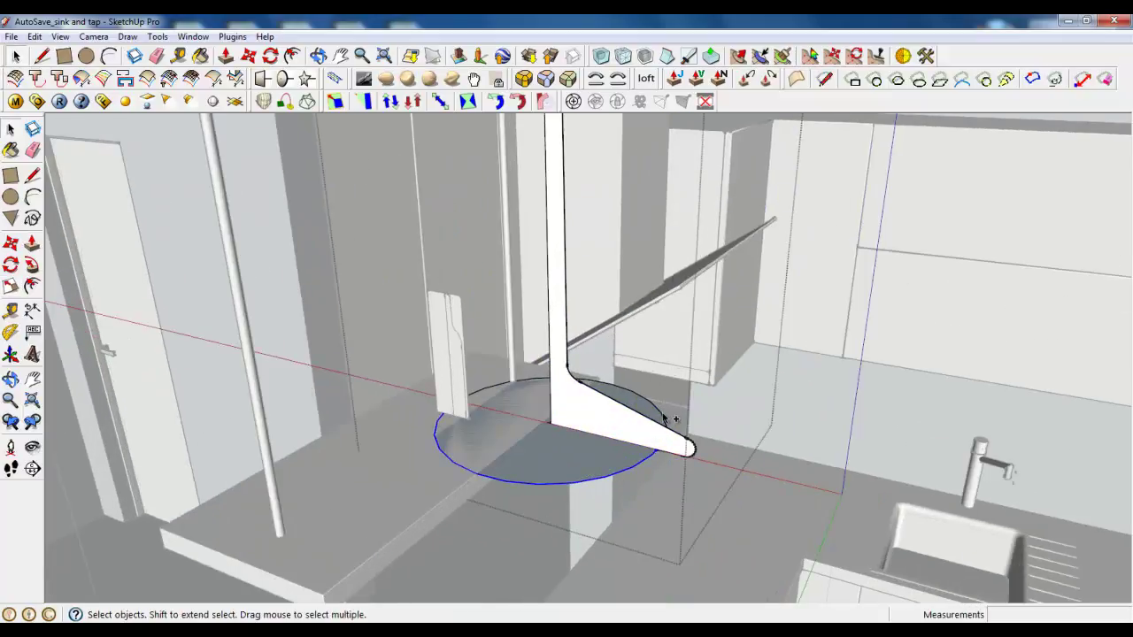
left_click(34, 265)
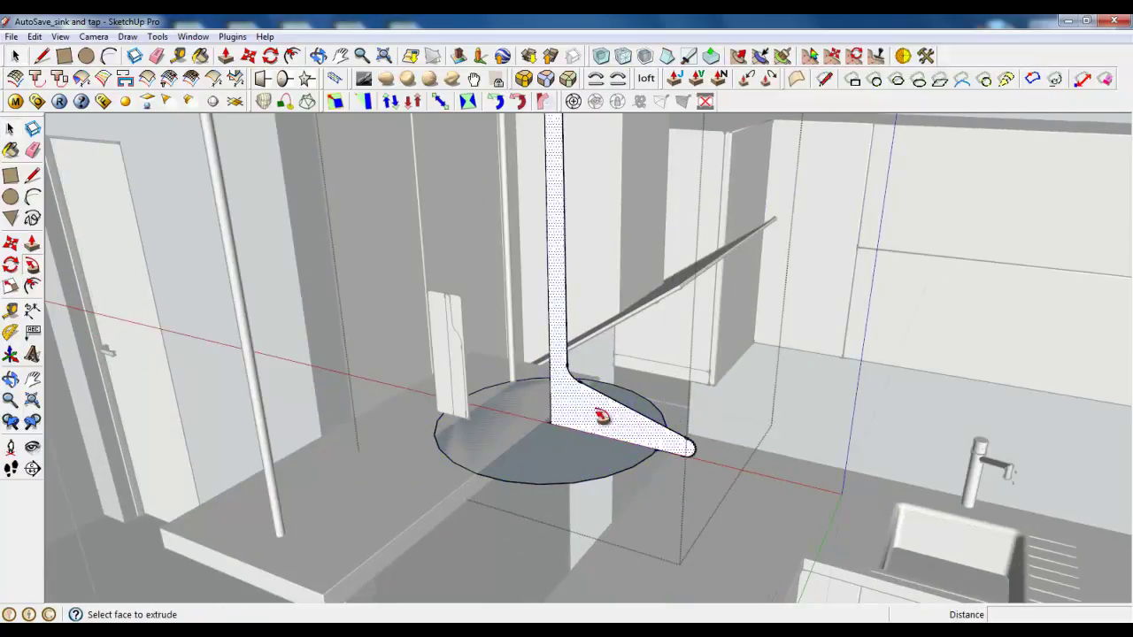
left_click(590, 474)
scroll(586, 494, "down", 4)
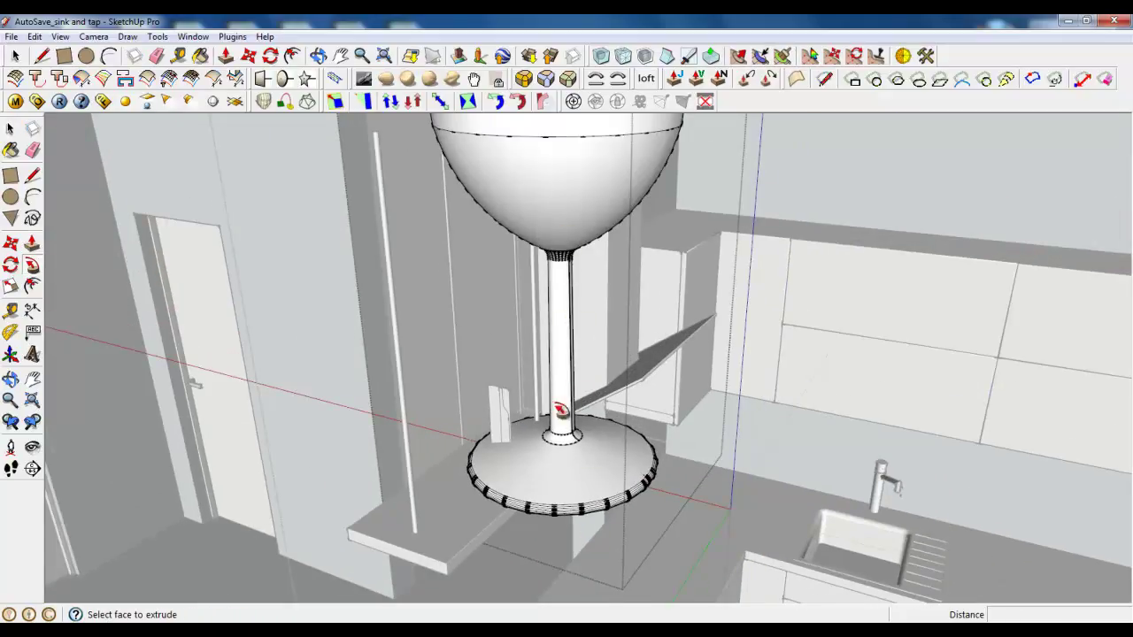
scroll(553, 425, "down", 3)
- Close the swept glass group and scale it uniformly down from a corner to a realistic glass size on the shelf
left_click(15, 58)
right_click(400, 249)
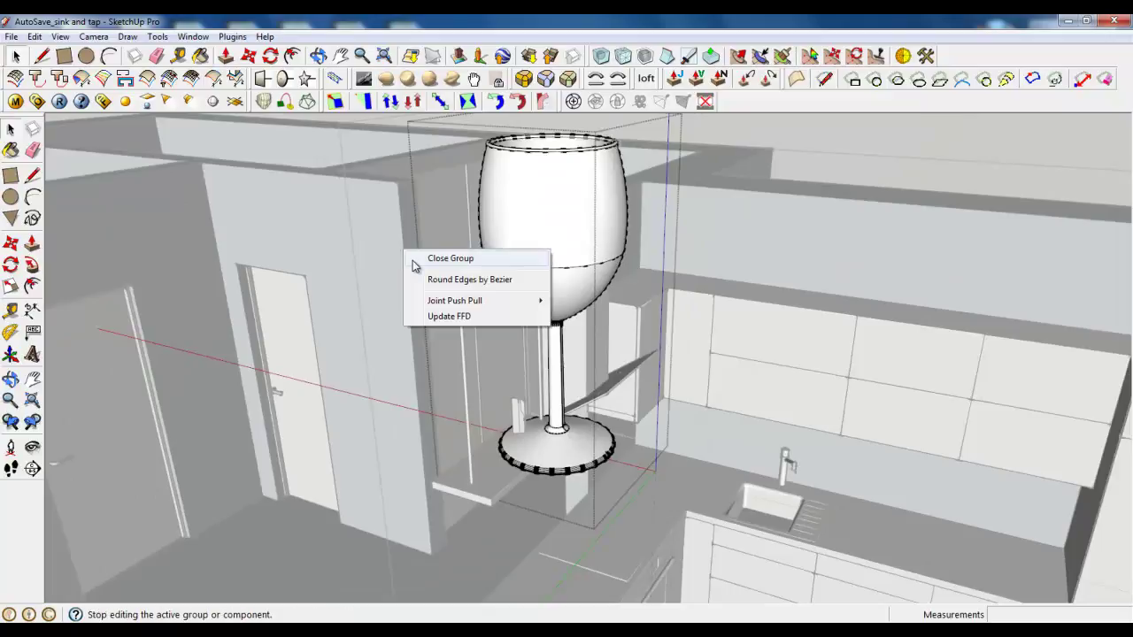
left_click(423, 259)
left_click(12, 284)
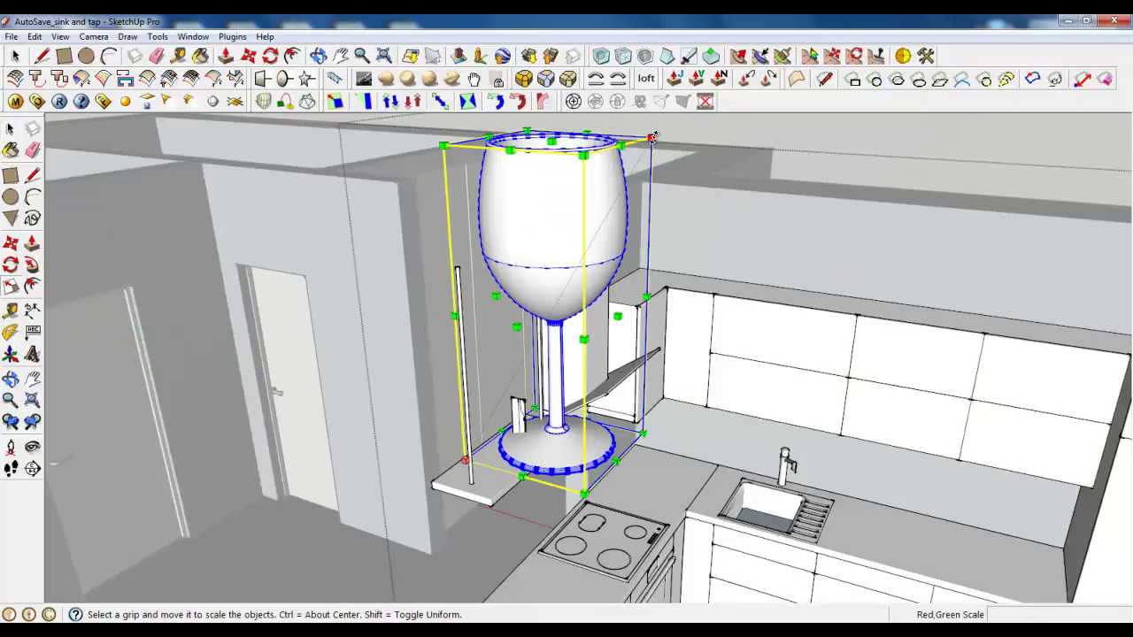
left_click_drag(653, 136, 512, 440)
scroll(511, 440, "up", 3)
scroll(511, 439, "up", 3)
left_click_drag(413, 320, 390, 340)
scroll(417, 547, "up", 2)
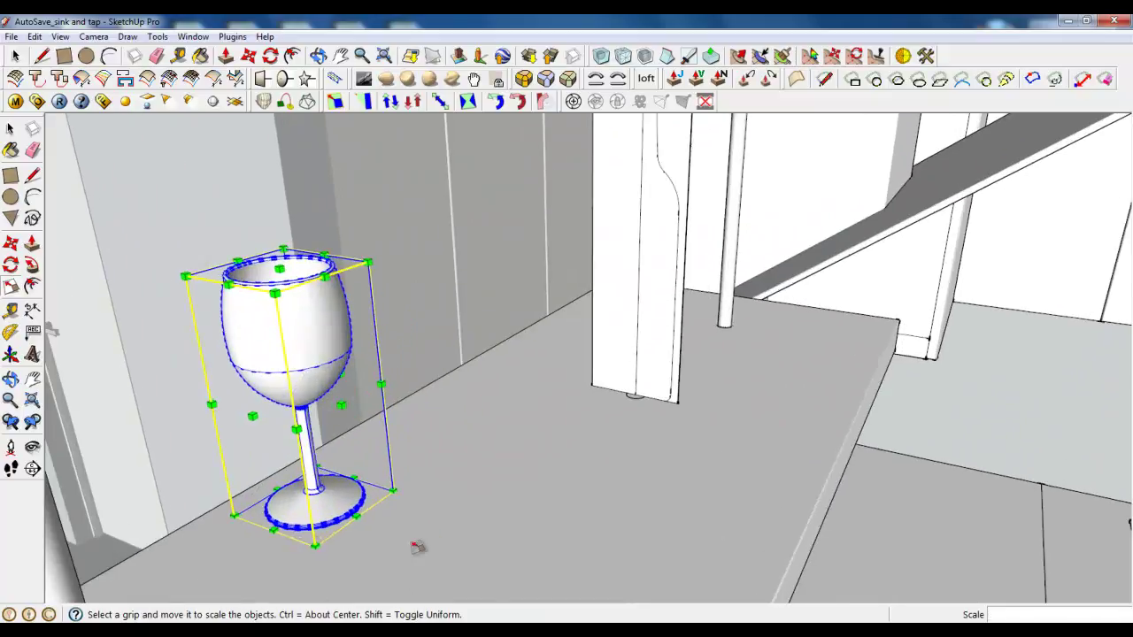
middle_click_drag(417, 547, 110, 474)
left_click_drag(222, 270, 263, 313)
- Examine the scaled-down wine glass's bowl, stem and rim from close up
middle_click_drag(534, 425, 444, 497)
scroll(434, 492, "up", 3)
scroll(382, 213, "up", 2)
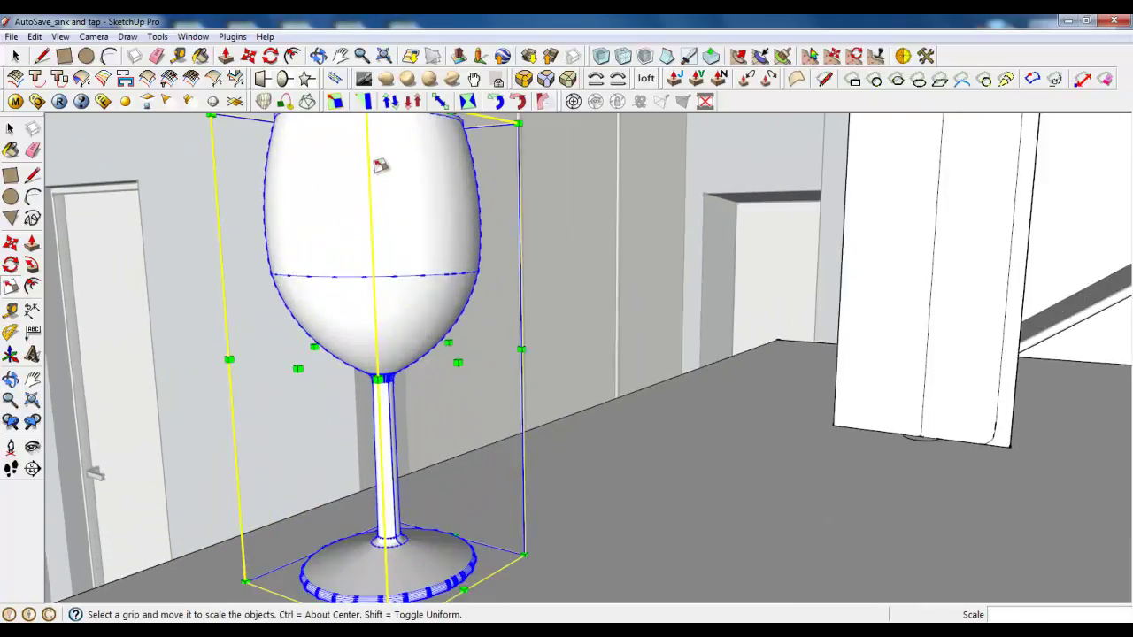
middle_click_drag(379, 165, 519, 374)
scroll(518, 240, "up", 5)
middle_click_drag(518, 240, 611, 501)
scroll(463, 286, "down", 5)
scroll(611, 501, "down", 3)
- View the bottle's reference photo in the Shaded With Textures face style, and return the face style to Monochrome
scroll(762, 351, "up", 4)
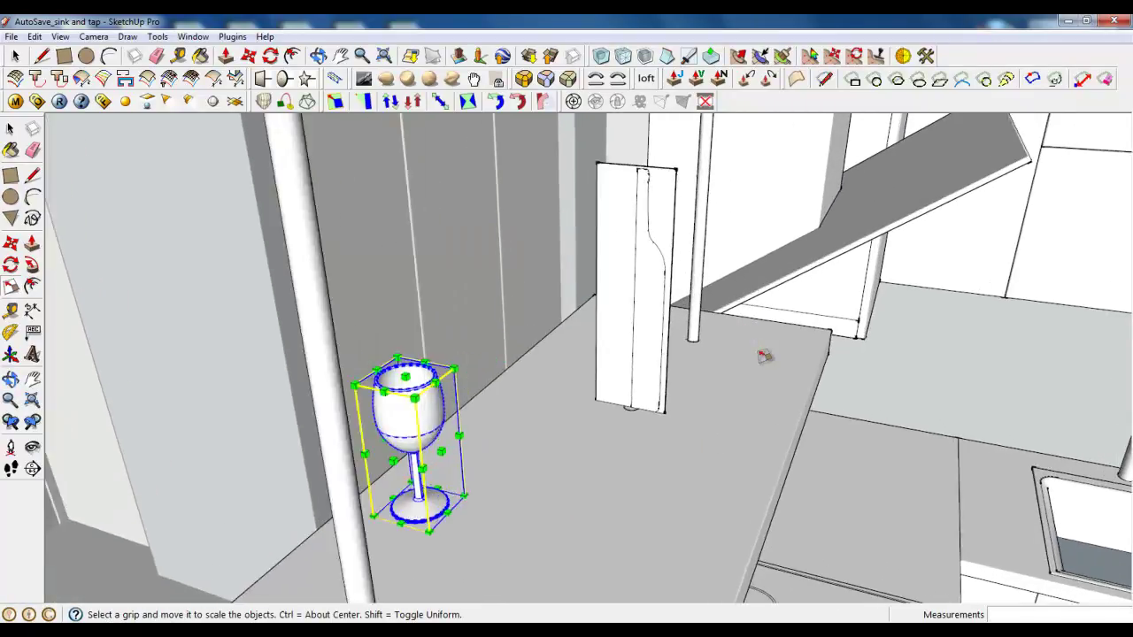
scroll(556, 540, "down", 2)
scroll(659, 390, "up", 3)
scroll(607, 480, "down", 2)
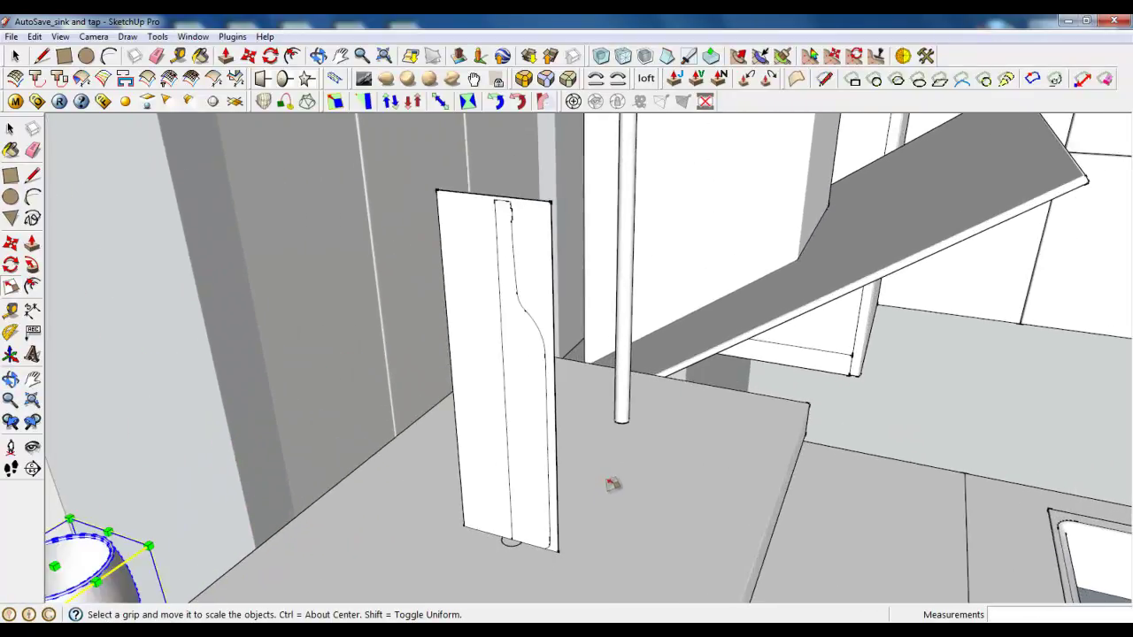
scroll(629, 495, "up", 2)
left_click(60, 36)
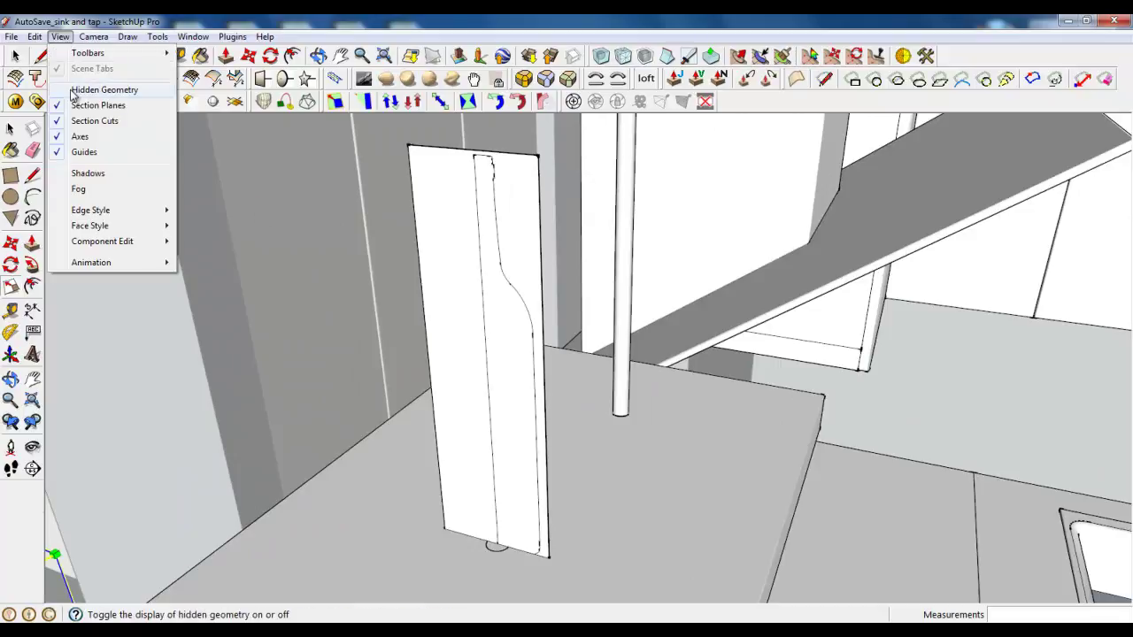
mouse_move(91, 226)
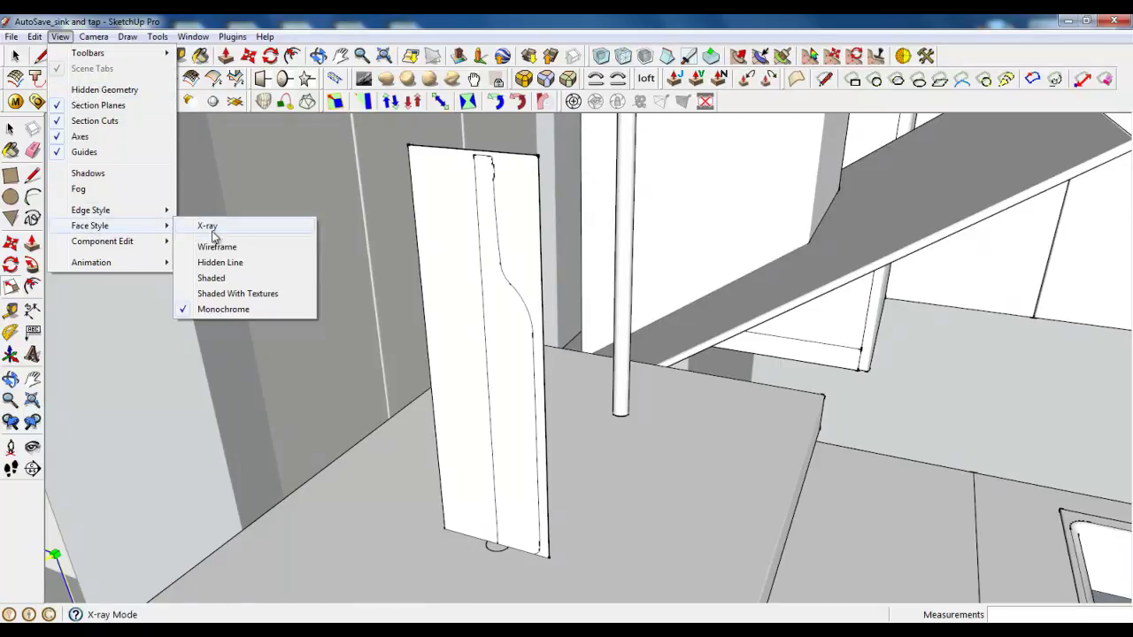
left_click(226, 293)
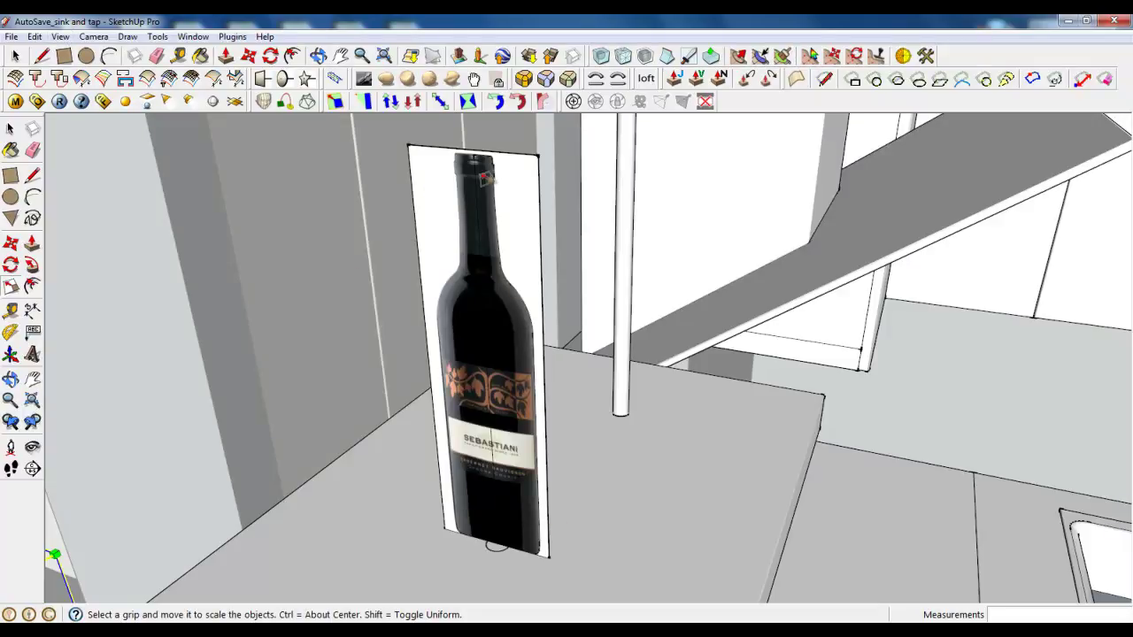
left_click(60, 36)
mouse_move(91, 226)
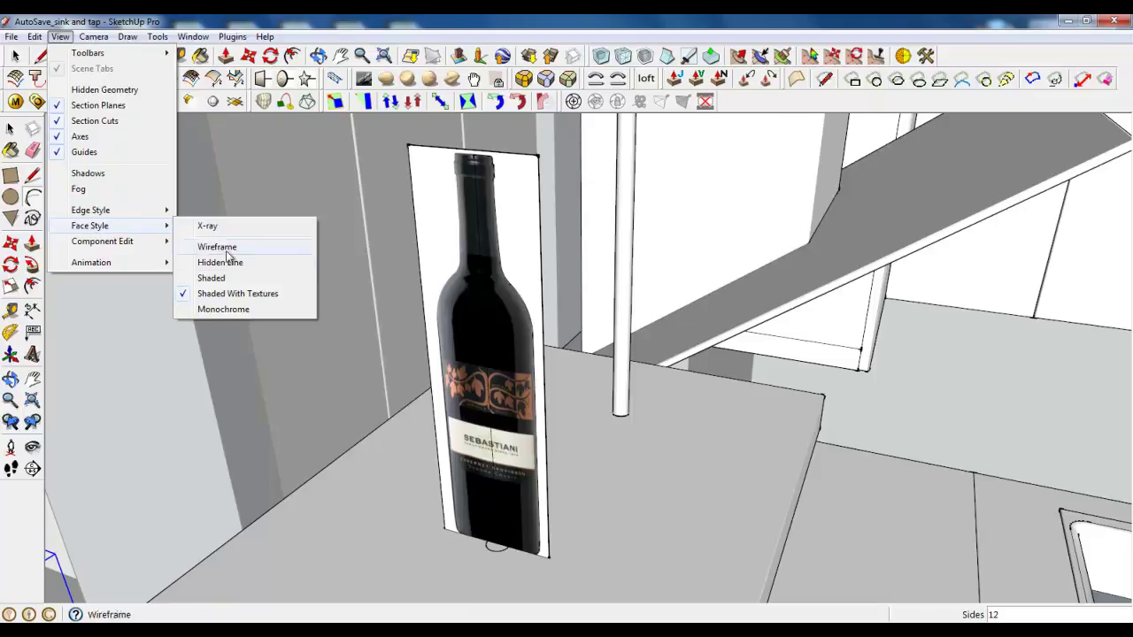
left_click(247, 307)
- Open the bottle group and erase the rectangle's edges around the half-bottle profile
middle_click_drag(513, 504, 517, 470)
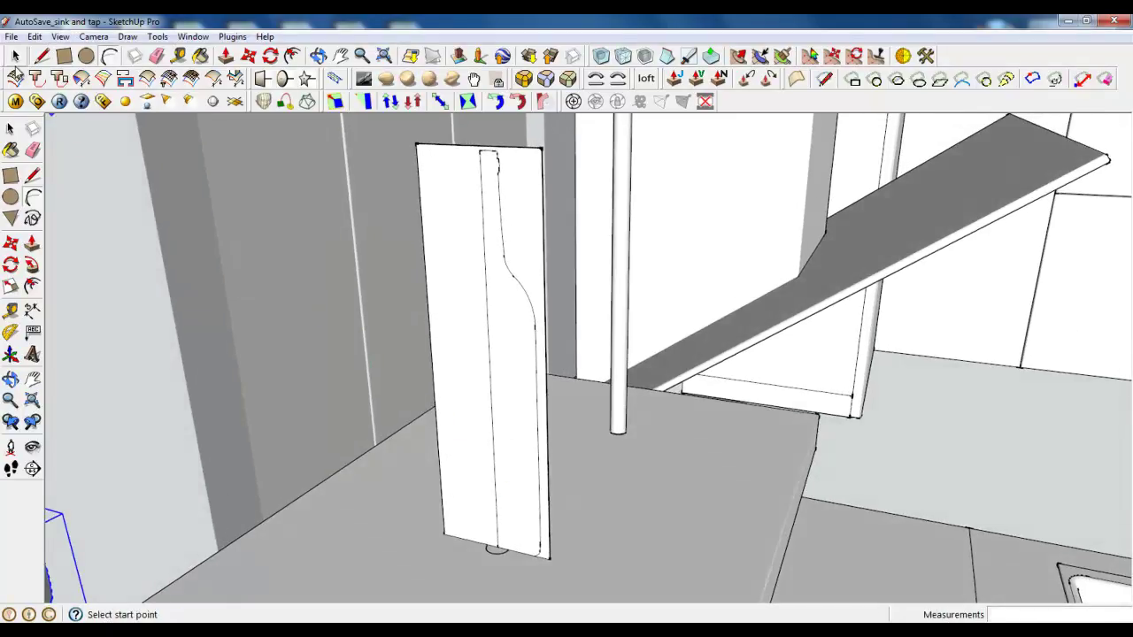
left_click(15, 58)
double_click(488, 374)
scroll(487, 522, "down", 2)
scroll(469, 522, "up", 3)
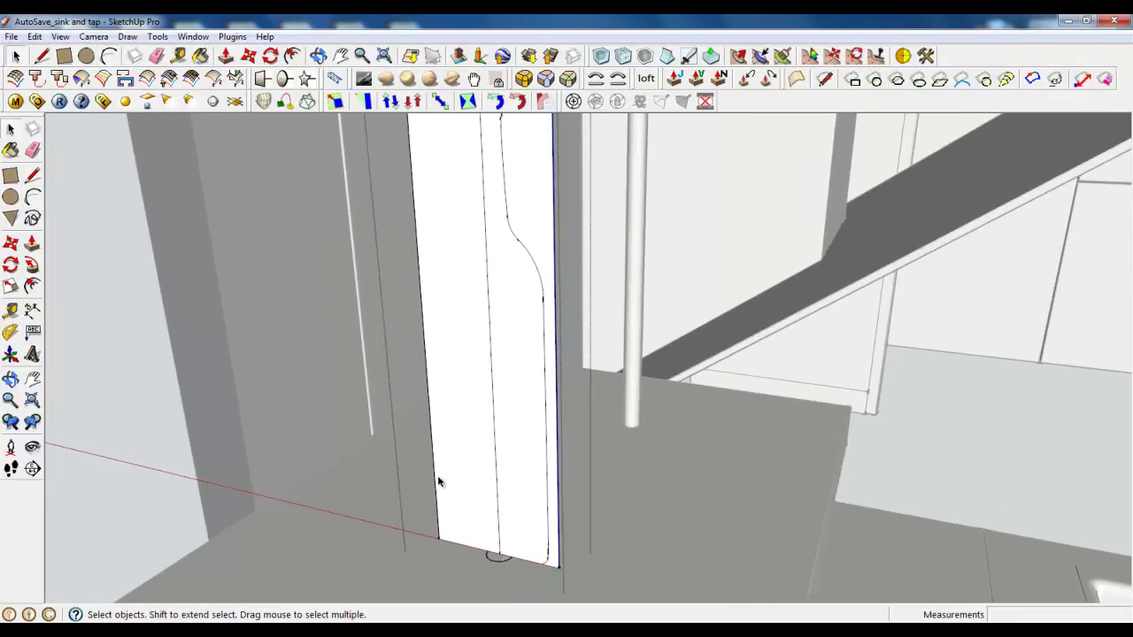
left_click(156, 55)
left_click_drag(445, 524, 463, 549)
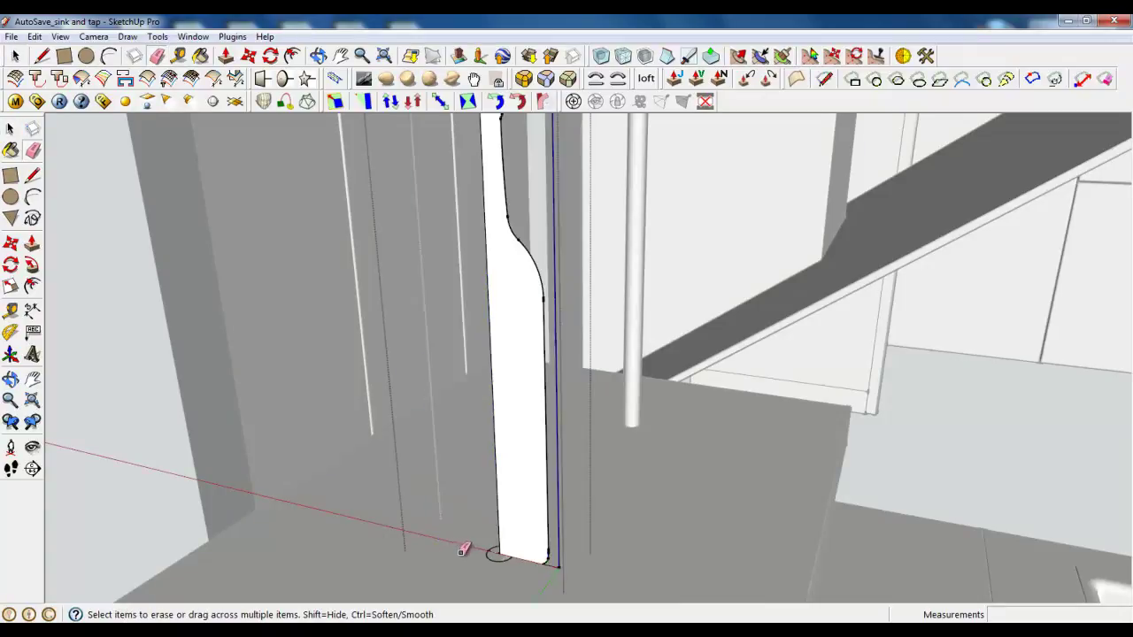
scroll(567, 542, "down", 3)
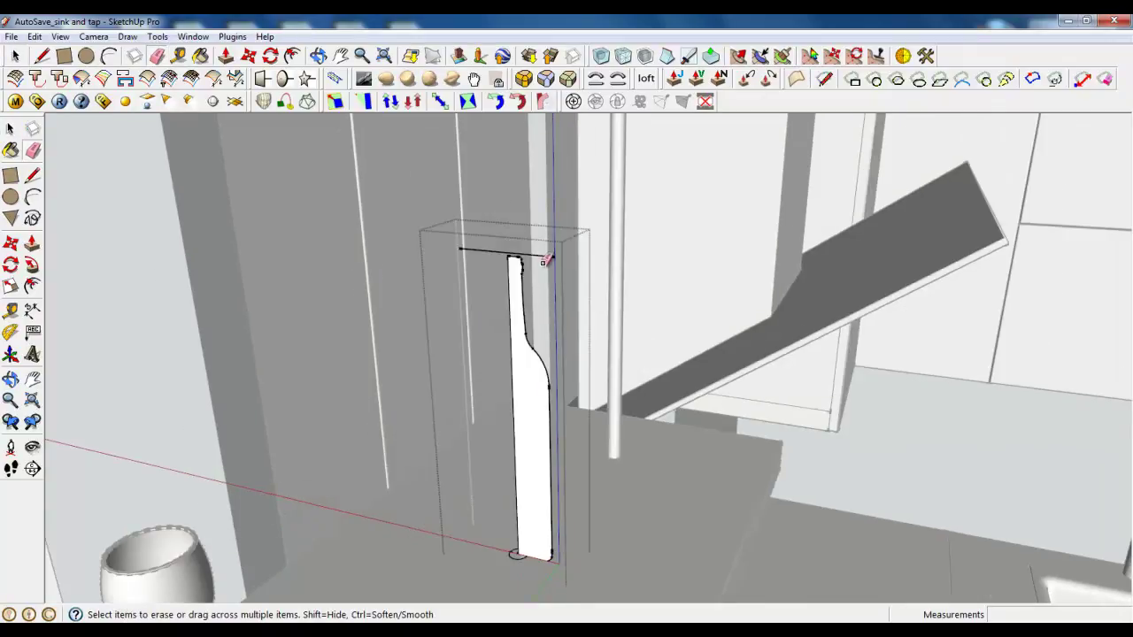
scroll(544, 596, "up", 3)
- Select the circle at the bottle's base as the path and sweep the half-bottle profile around it with Follow Me
left_click(15, 55)
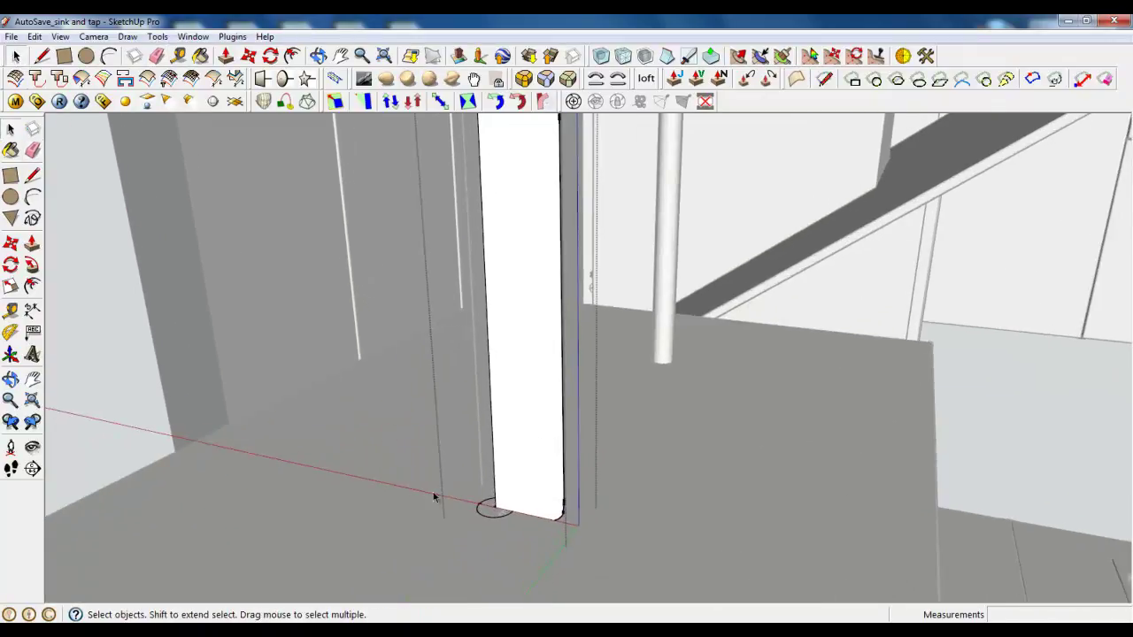
scroll(507, 526, "up", 2)
left_click(493, 492)
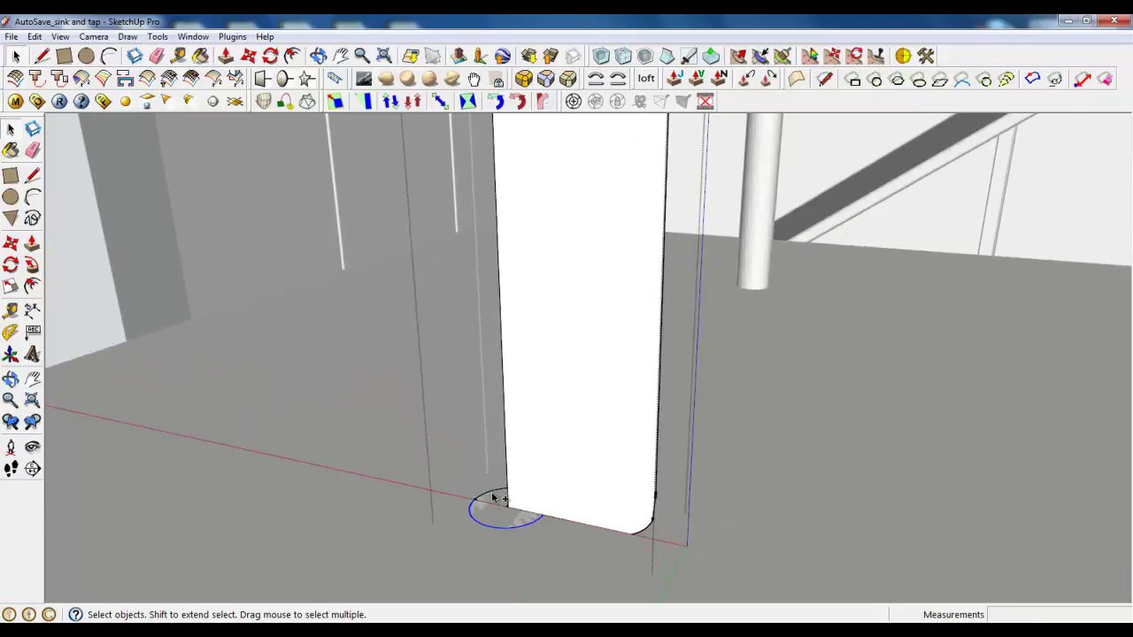
scroll(496, 496, "up", 2)
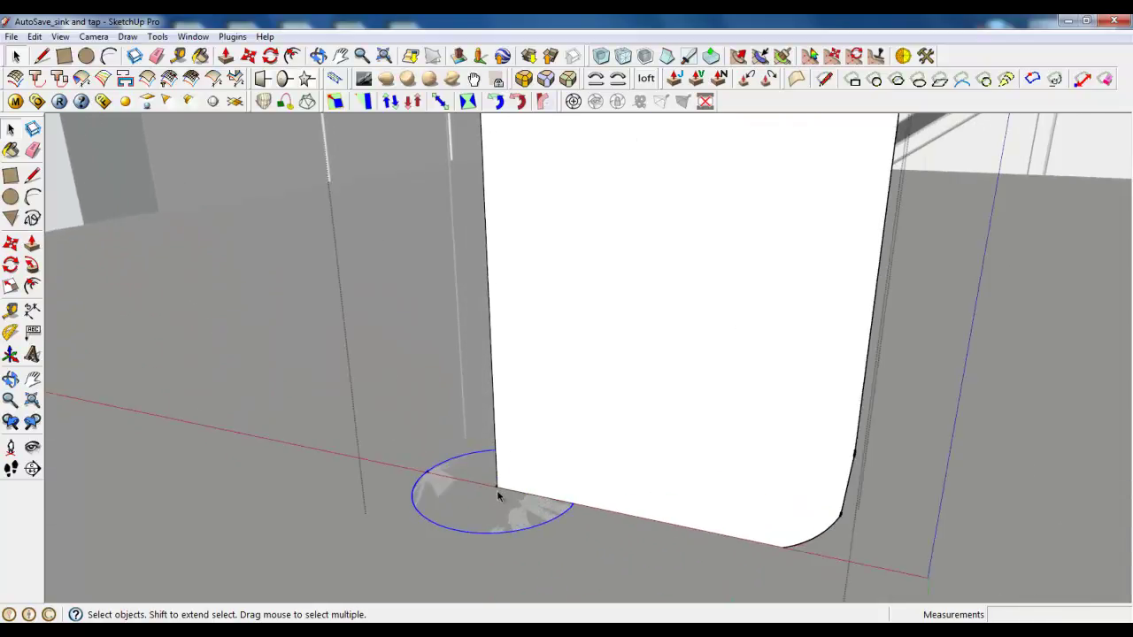
scroll(495, 495, "down", 3)
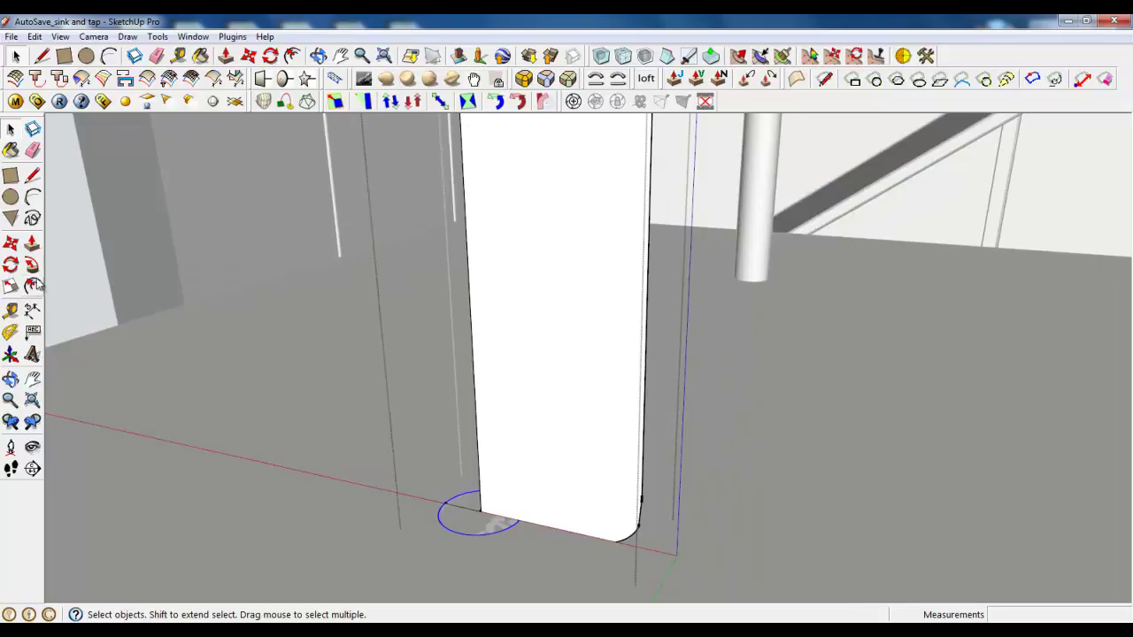
left_click(32, 284)
left_click_drag(607, 536, 616, 528)
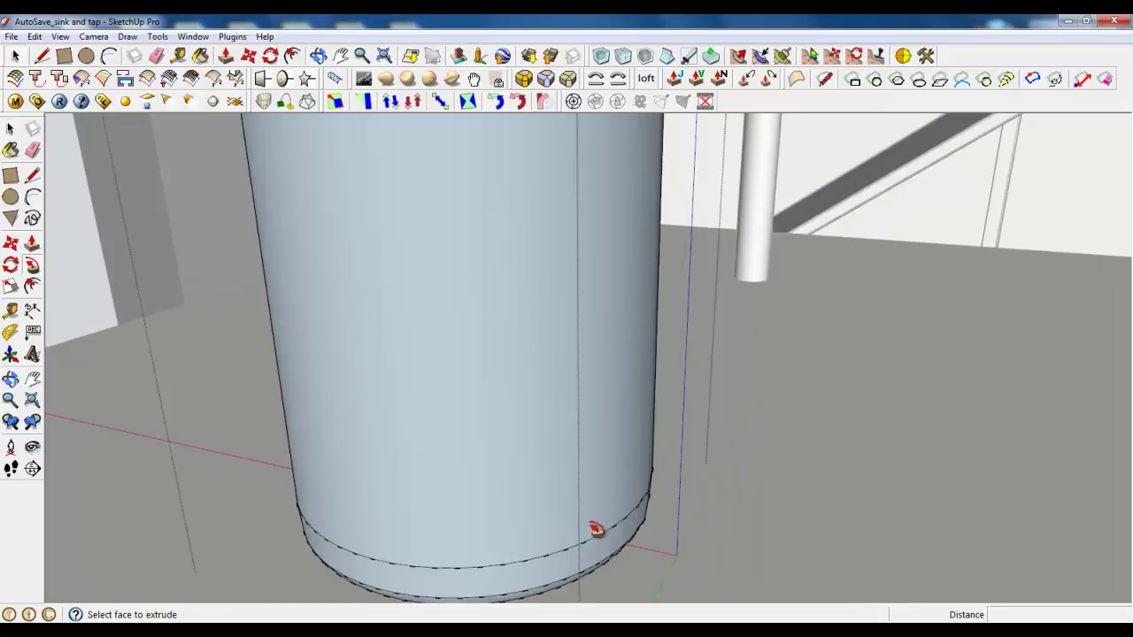
- Check the whole swept bottle on the shelf and close its group
scroll(475, 543, "down", 7)
middle_click_drag(463, 450, 471, 560)
scroll(466, 353, "down", 4)
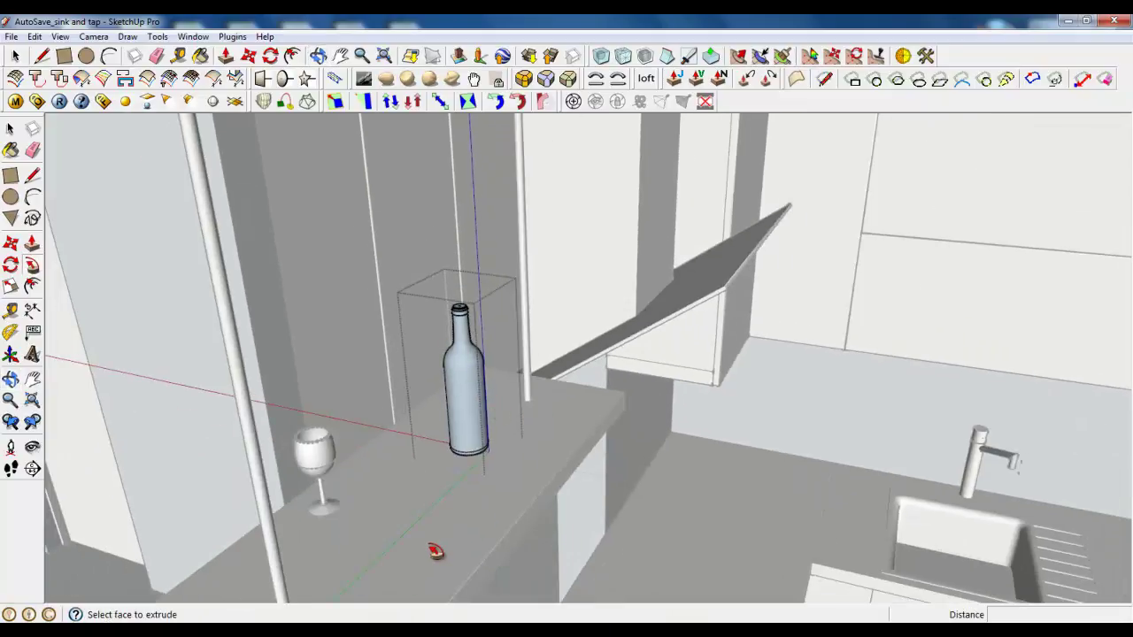
scroll(430, 445, "down", 3)
scroll(655, 491, "up", 4)
scroll(443, 452, "down", 3)
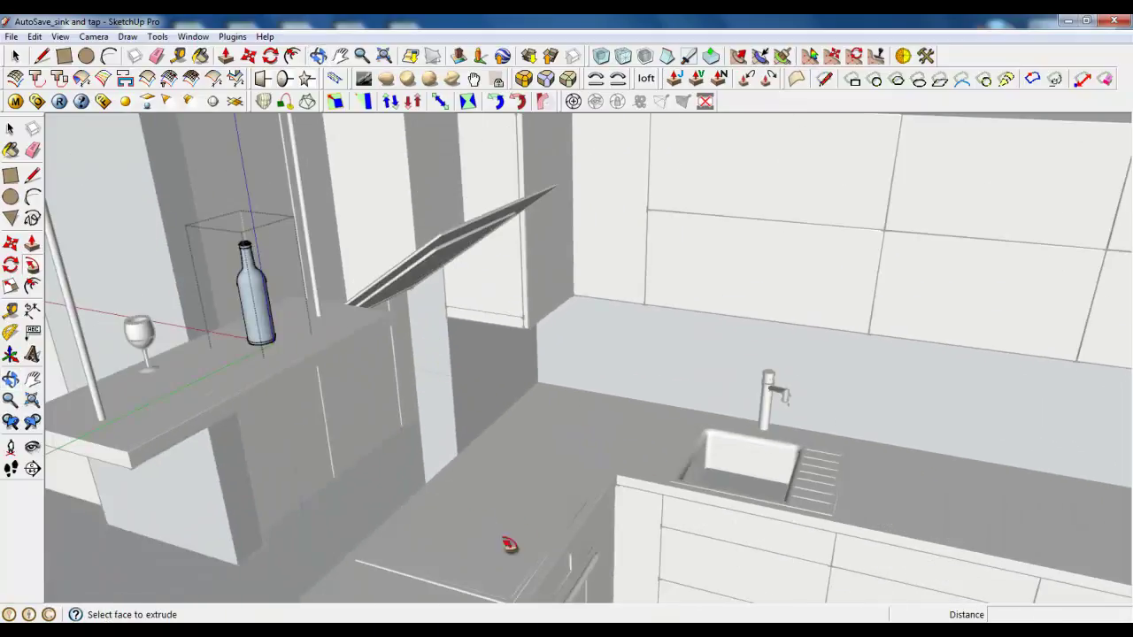
middle_click_drag(401, 573, 780, 595)
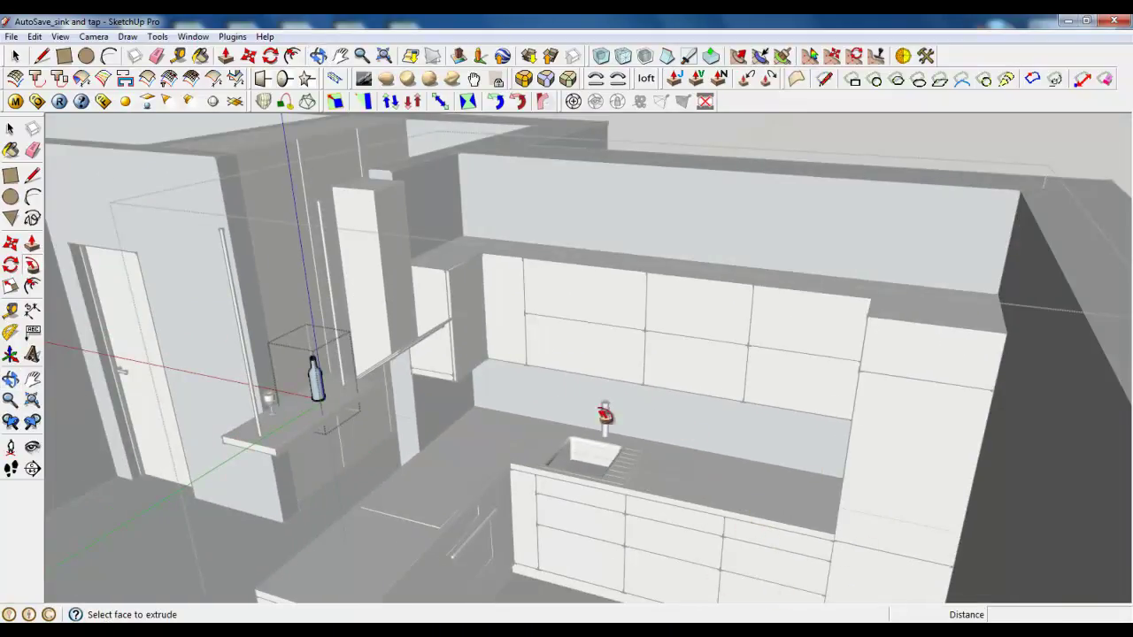
scroll(432, 478, "up", 3)
right_click(442, 469)
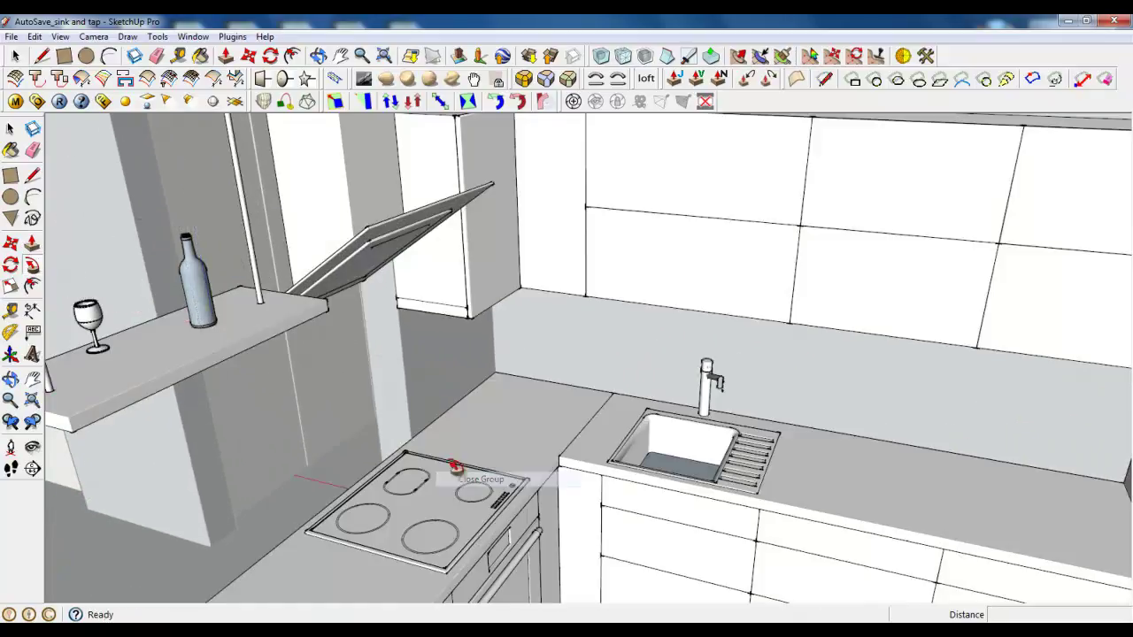
- Look over the whole kitchen with the bottle and glass standing on the hanging shelf
scroll(458, 430, "down", 3)
middle_click_drag(459, 430, 597, 429)
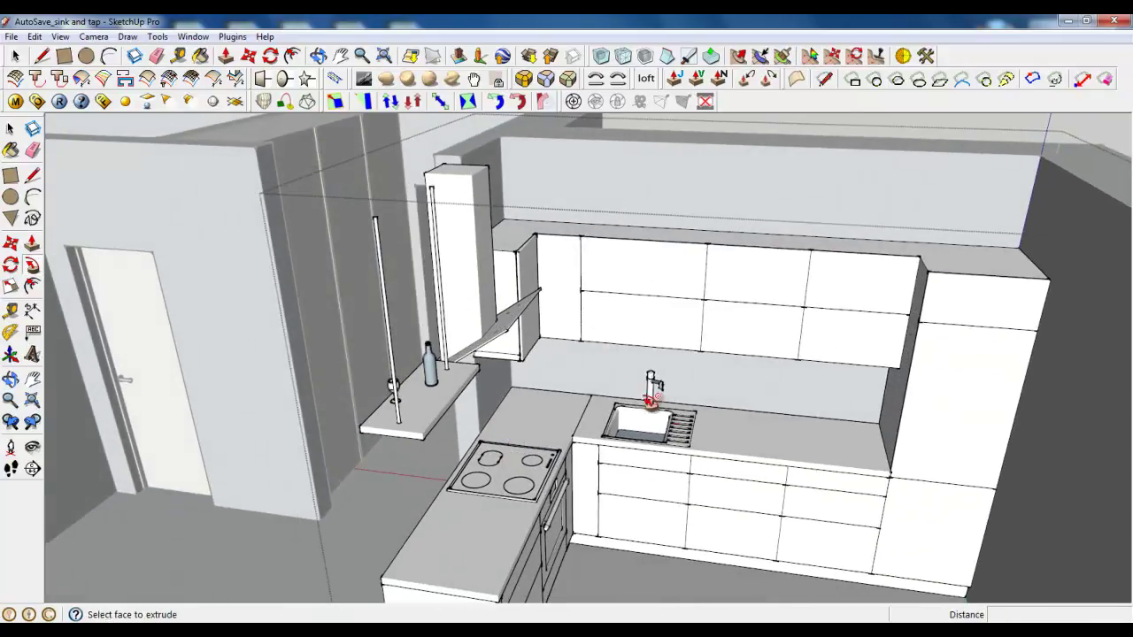
scroll(501, 410, "up", 3)
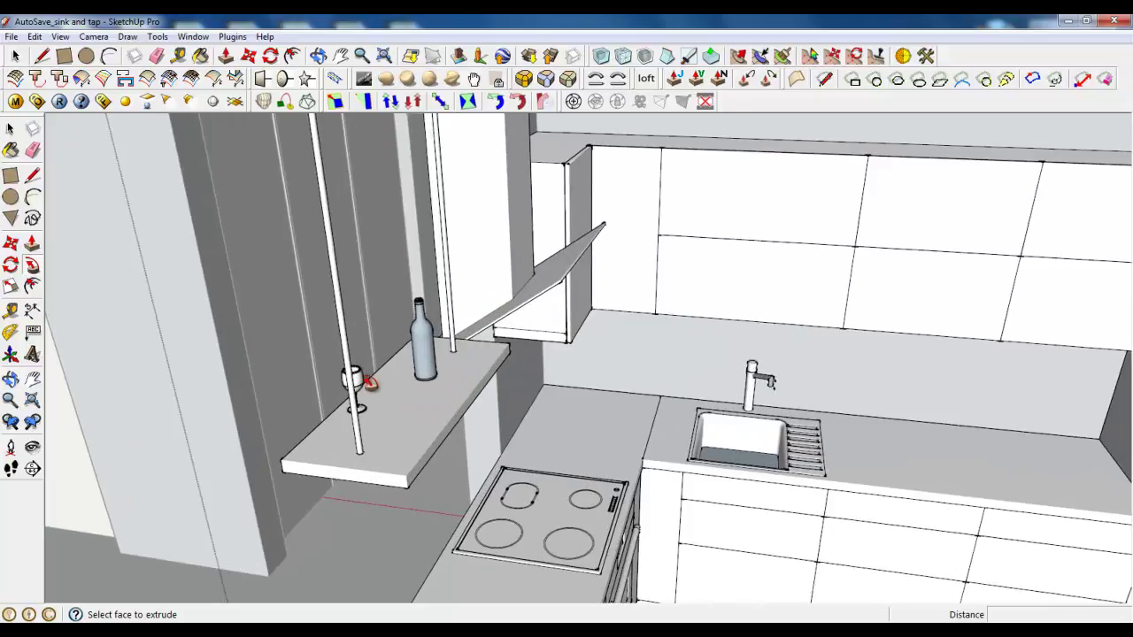
left_click(16, 56)
scroll(554, 419, "down", 5)
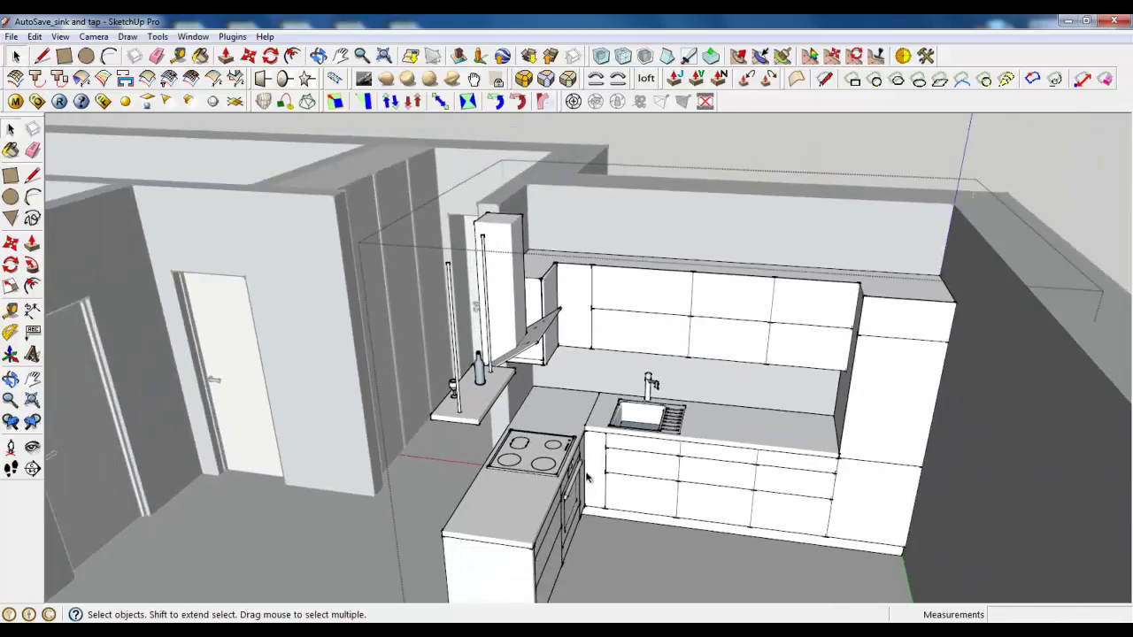
middle_click_drag(587, 475, 657, 473)
scroll(423, 406, "down", 4)
middle_click_drag(559, 436, 609, 452)
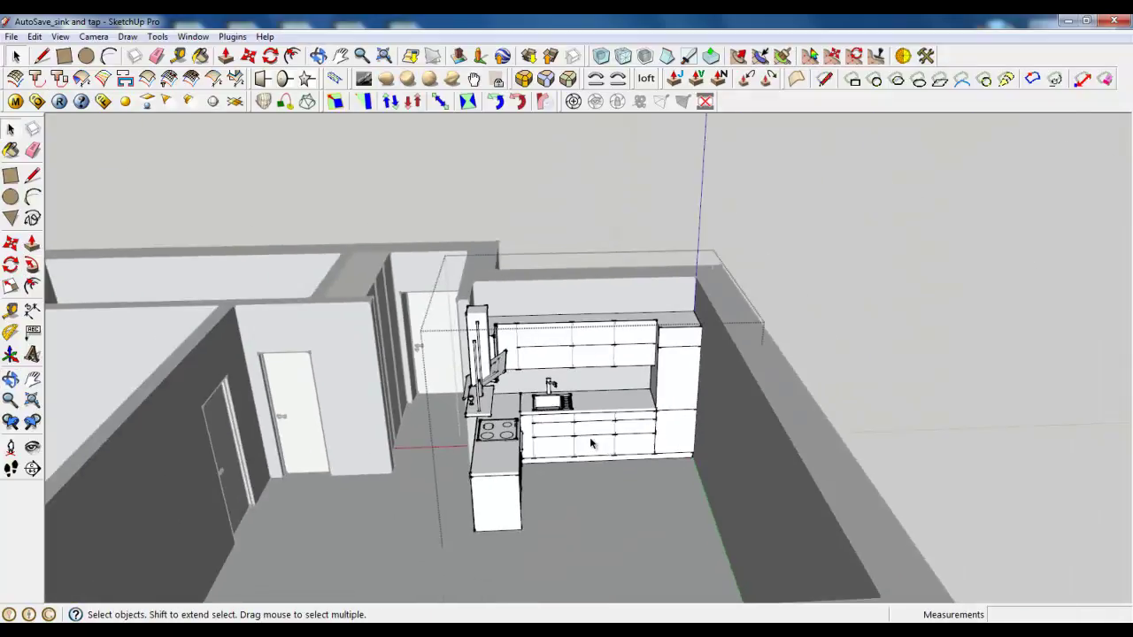
- Close the kitchen group and select the side wall face beside the hob, below the wall cabinet
scroll(554, 407, "up", 4)
scroll(471, 361, "up", 4)
middle_click_drag(443, 388, 131, 307)
scroll(131, 307, "down", 2)
middle_click_drag(198, 318, 314, 370, "shift")
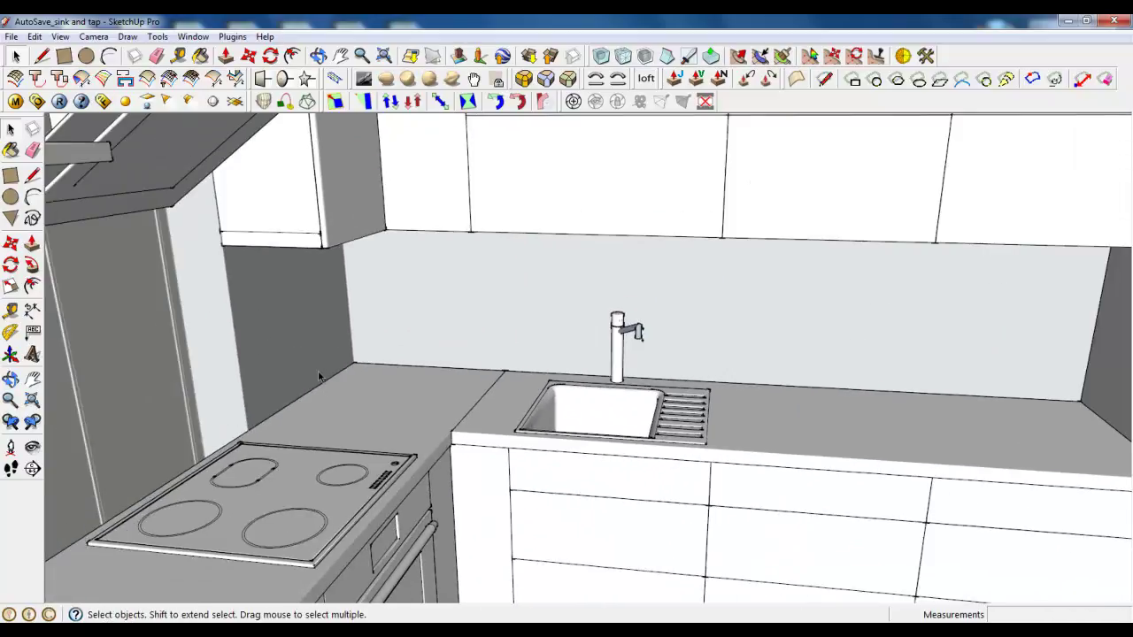
scroll(251, 274, "up", 4)
right_click(278, 332)
left_click(326, 342)
left_click(265, 349)
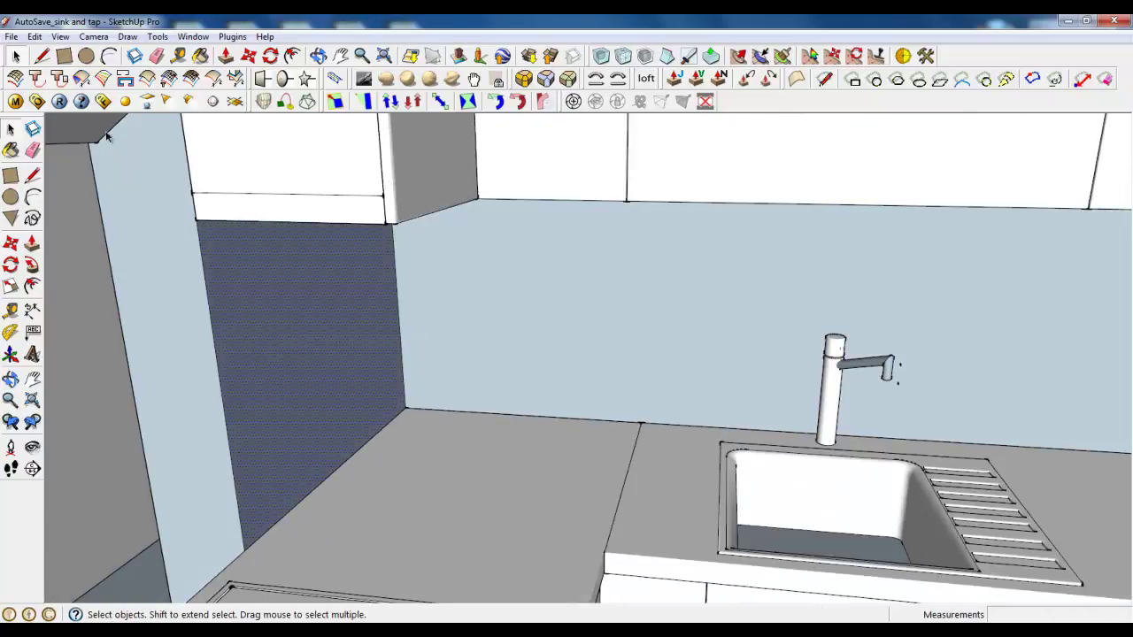
- Draw a narrow horizontal rectangle about 680 mm long on the side wall beside the hob
left_click(64, 55)
scroll(231, 342, "up", 3)
middle_click_drag(230, 342, 168, 318)
left_click(157, 333)
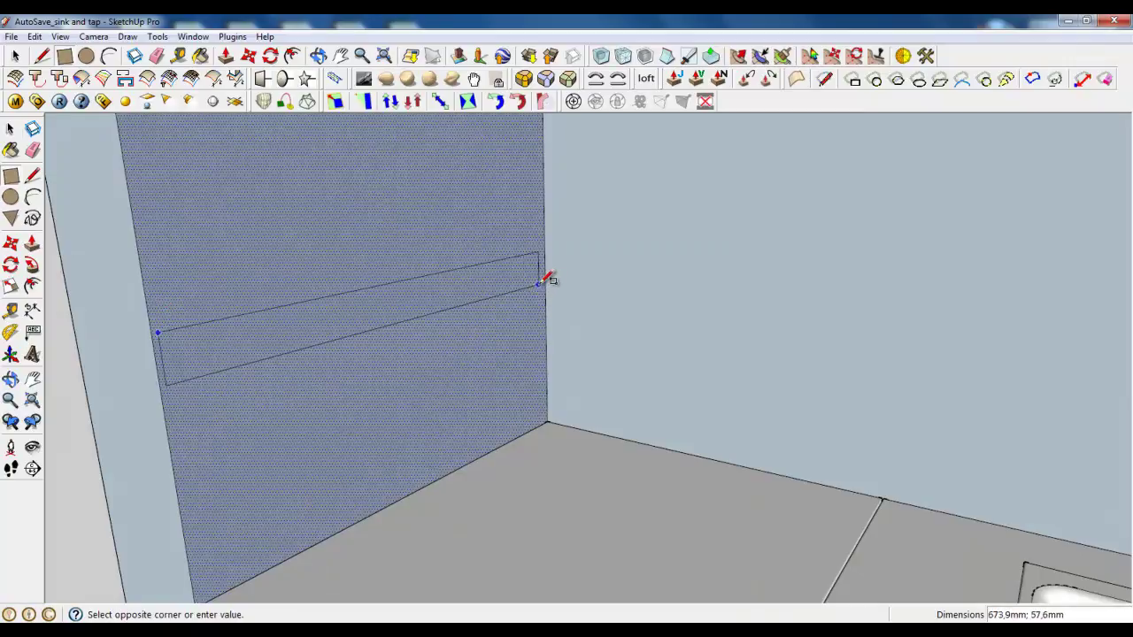
scroll(543, 277, "up", 3)
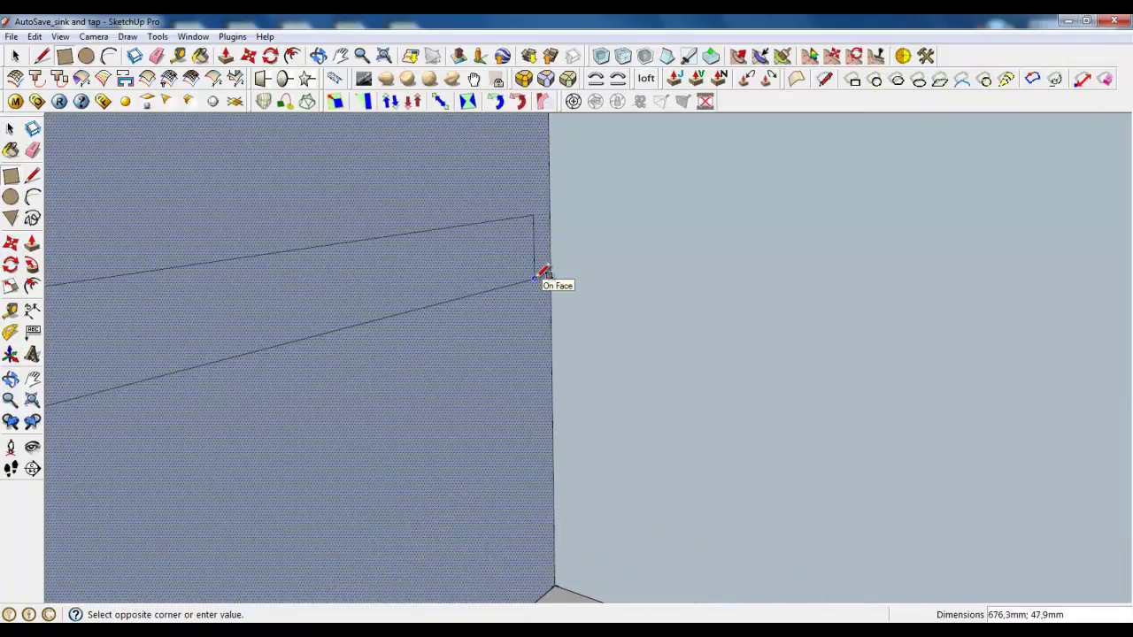
left_click(538, 265)
- Group the rectangle on the side wall, open the group, and extrude the face 200 mm into a shelf with Push/Pull
left_click(16, 57)
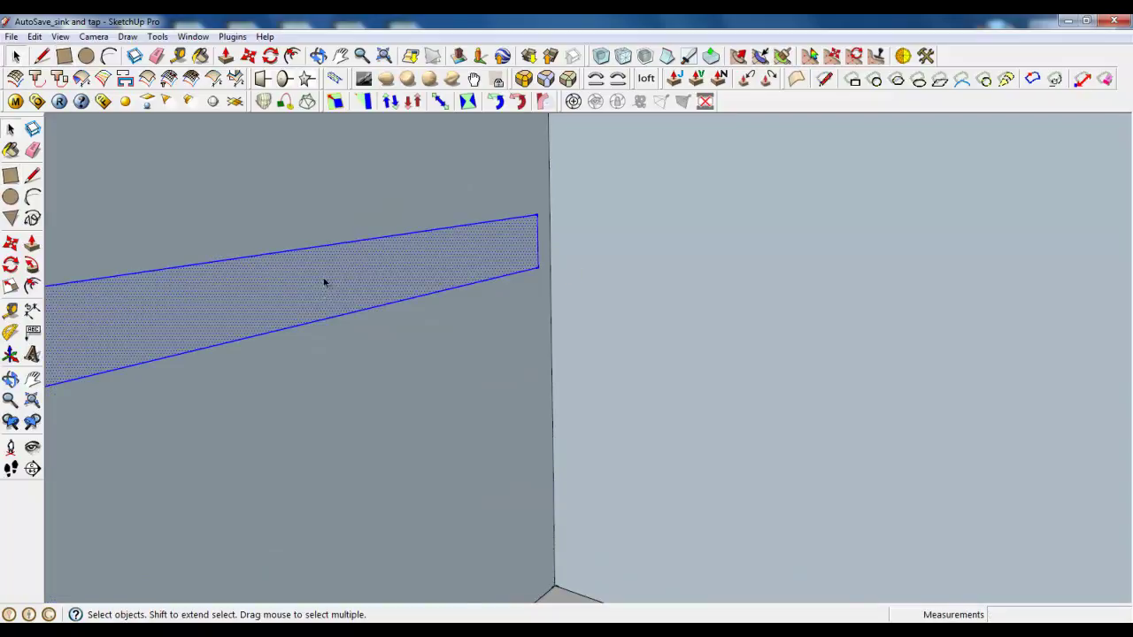
right_click(324, 284)
left_click(354, 400)
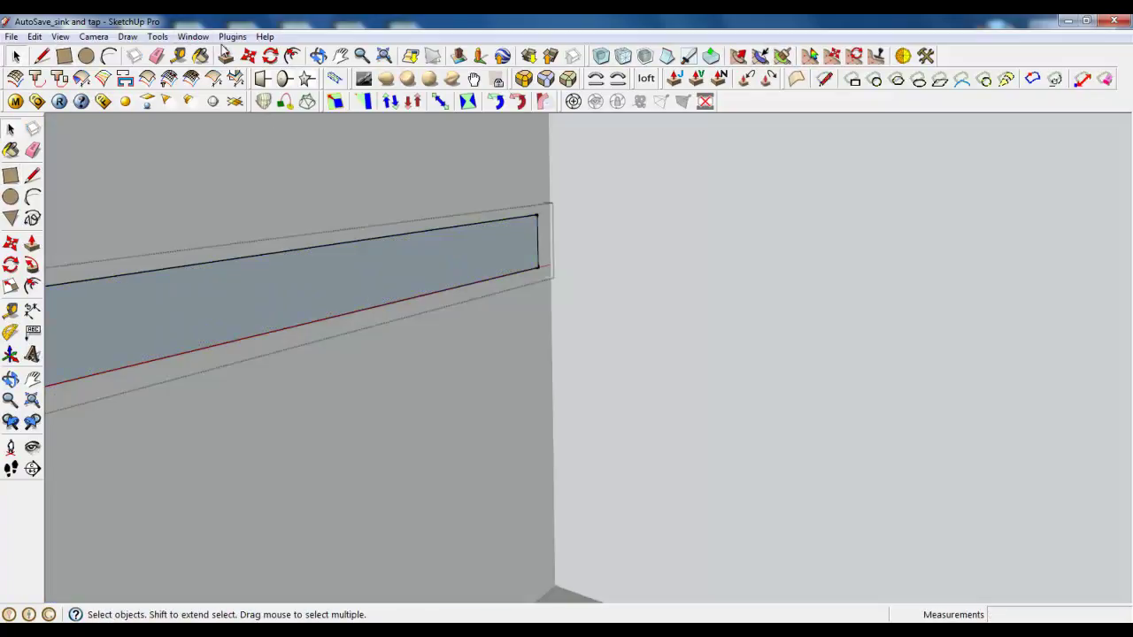
left_click(225, 55)
middle_click_drag(304, 147, 443, 461)
left_click(411, 400)
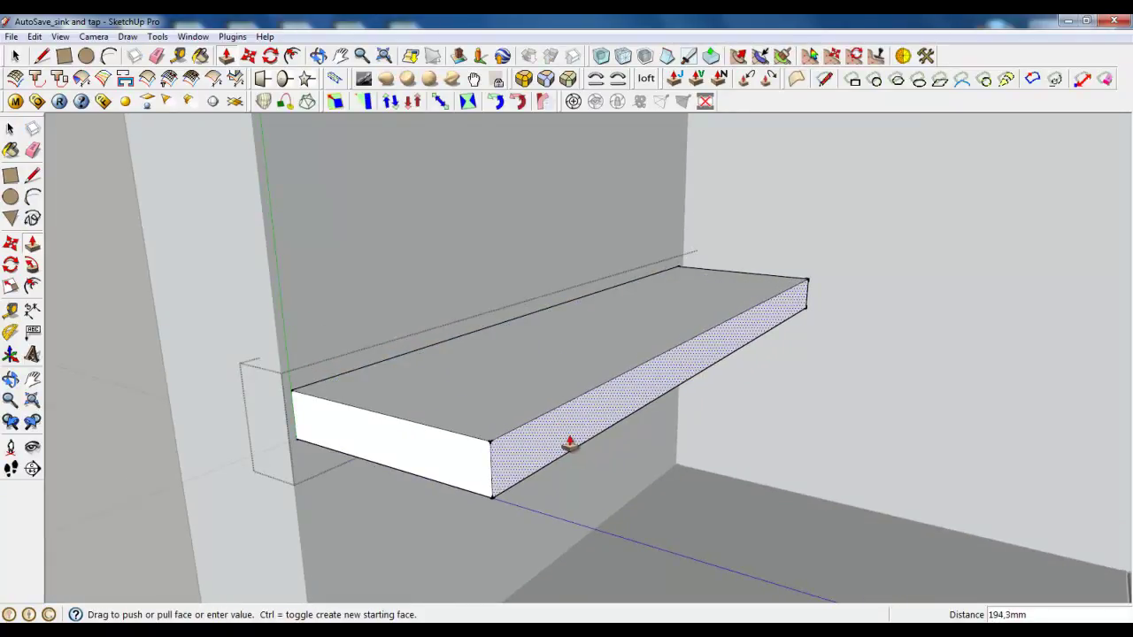
key("Return")
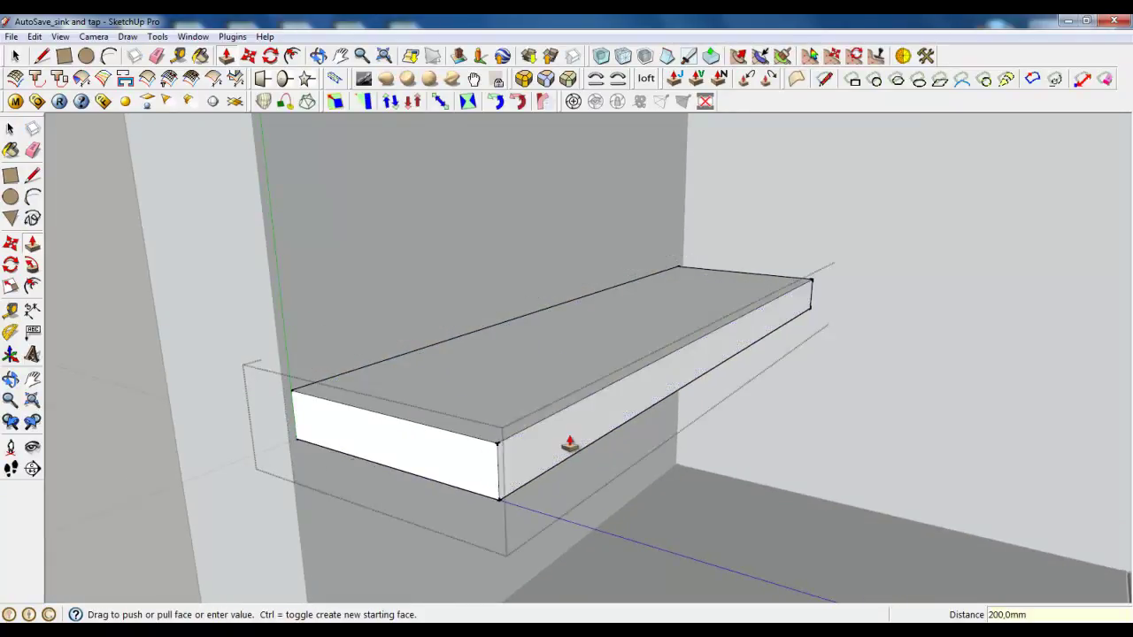
- Round all edges of the wall shelf with Round Corner at a 1 mm offset and 3 segments, then close the group
right_click(455, 271)
left_click(482, 280)
left_click(19, 56)
triple_click(491, 426)
scroll(402, 376, "down", 5)
scroll(484, 391, "up", 4)
middle_click_drag(484, 393, 442, 349)
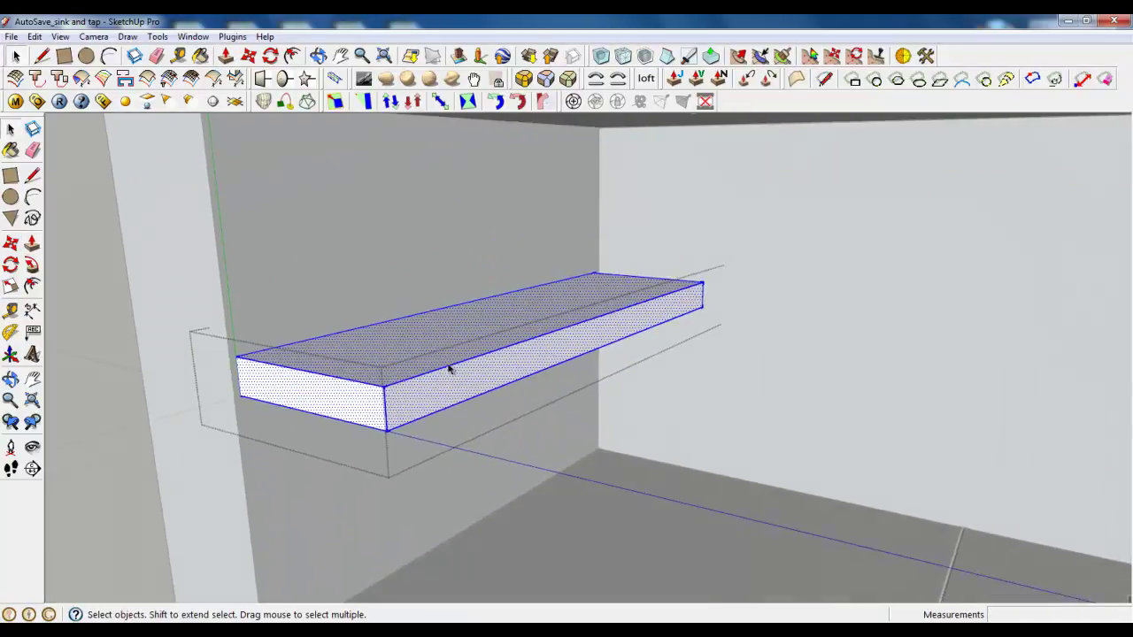
left_click(523, 80)
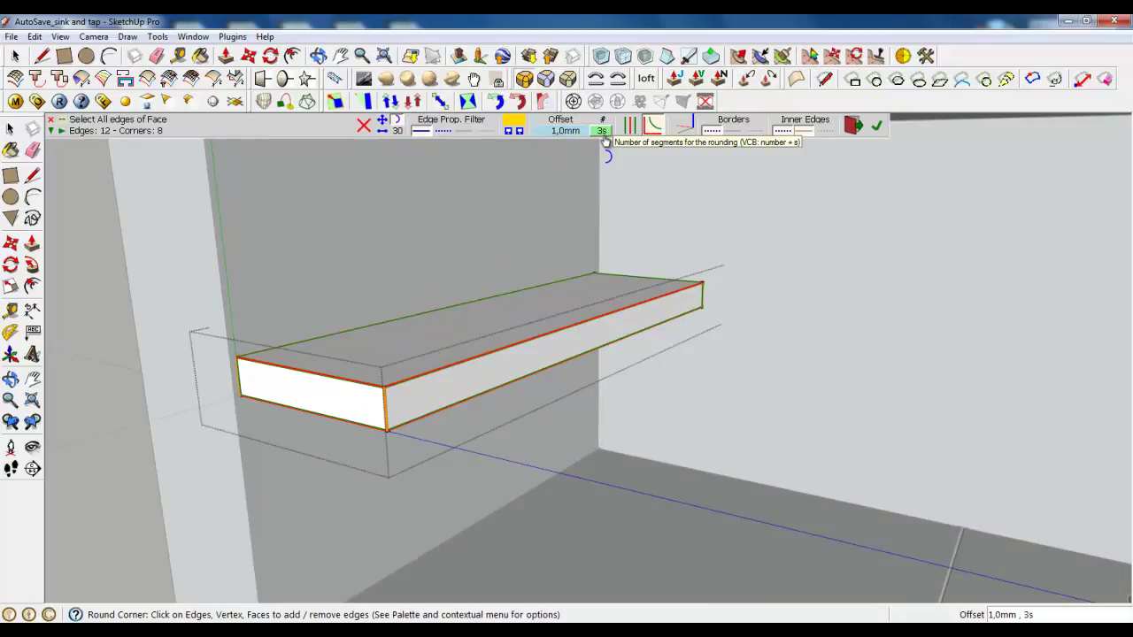
left_click(878, 126)
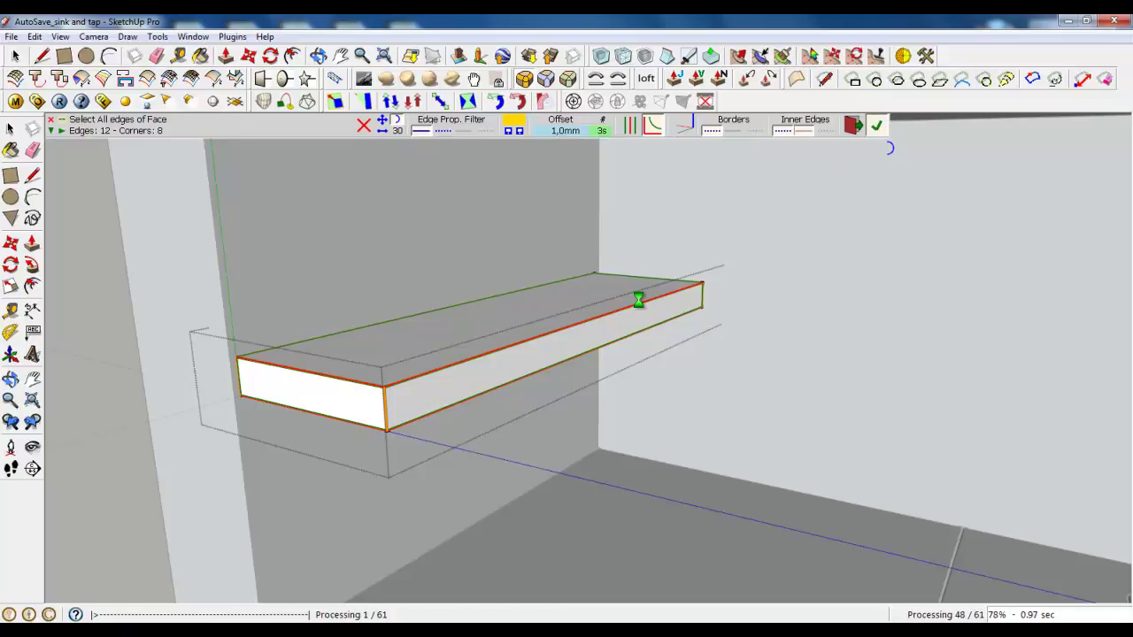
key("space")
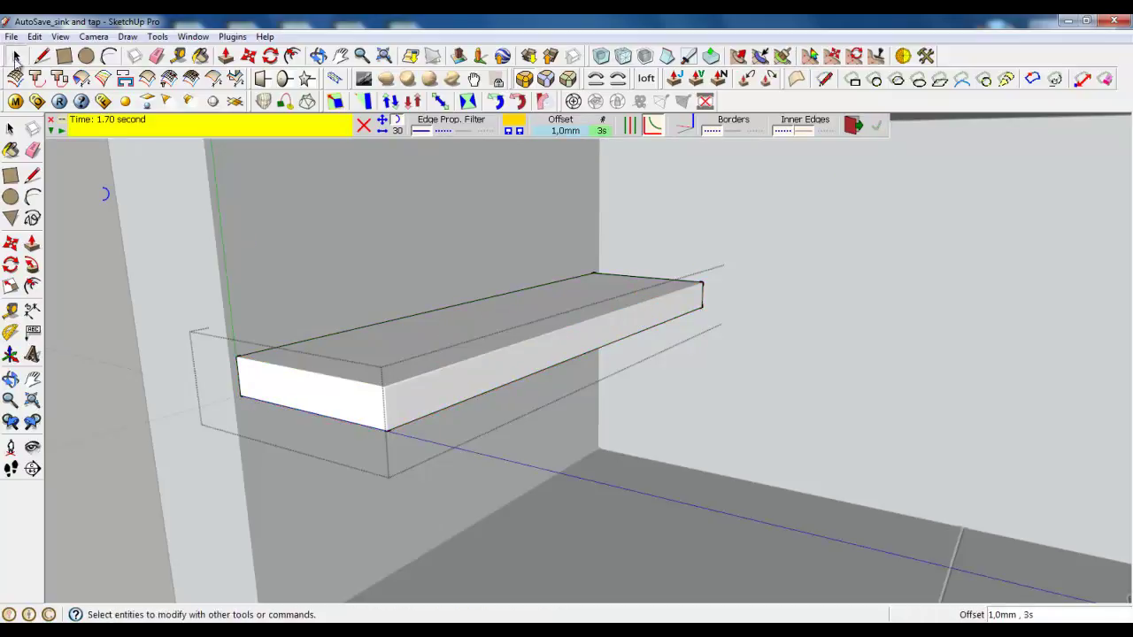
right_click(310, 239)
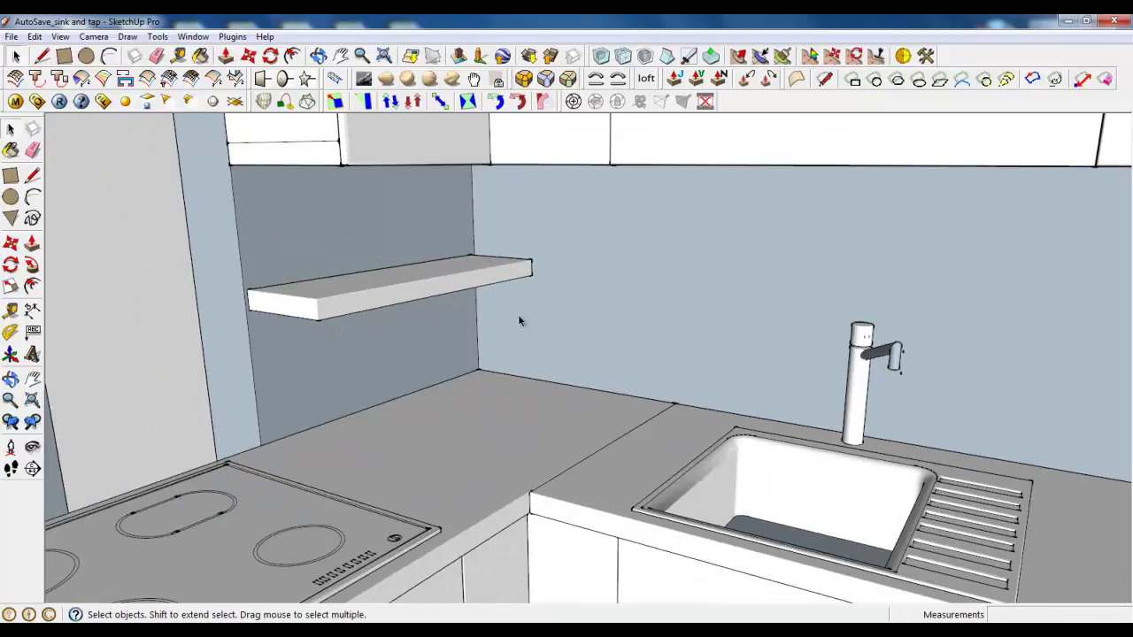
- Look over the kitchen with the new wall shelf and the drawer fronts under the sink worktop
scroll(349, 301, "down", 5)
middle_click_drag(363, 305, 456, 349)
scroll(390, 295, "down", 5)
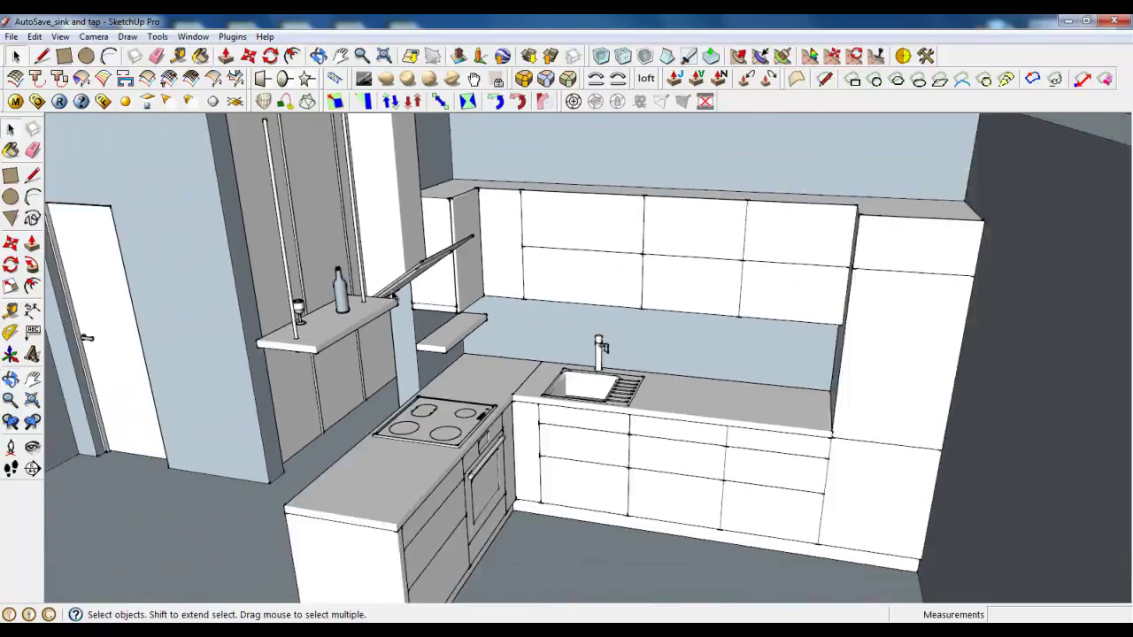
scroll(534, 346, "down", 2)
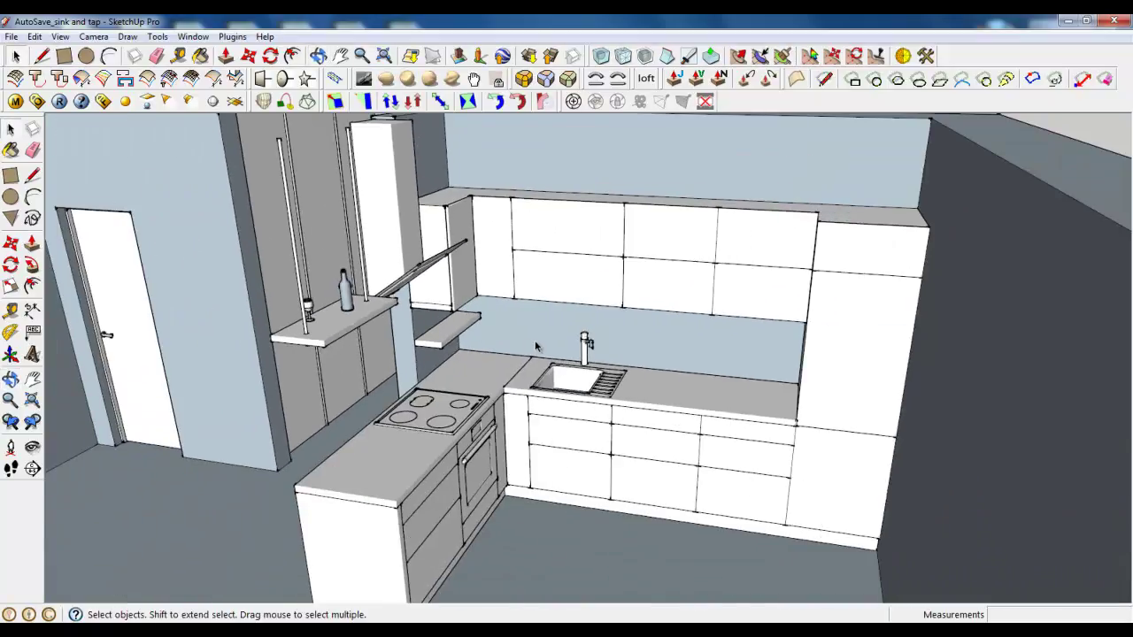
scroll(535, 346, "down", 3)
middle_click_drag(535, 346, 599, 339)
scroll(694, 458, "up", 5)
middle_click_drag(650, 473, 678, 370)
scroll(741, 349, "up", 3)
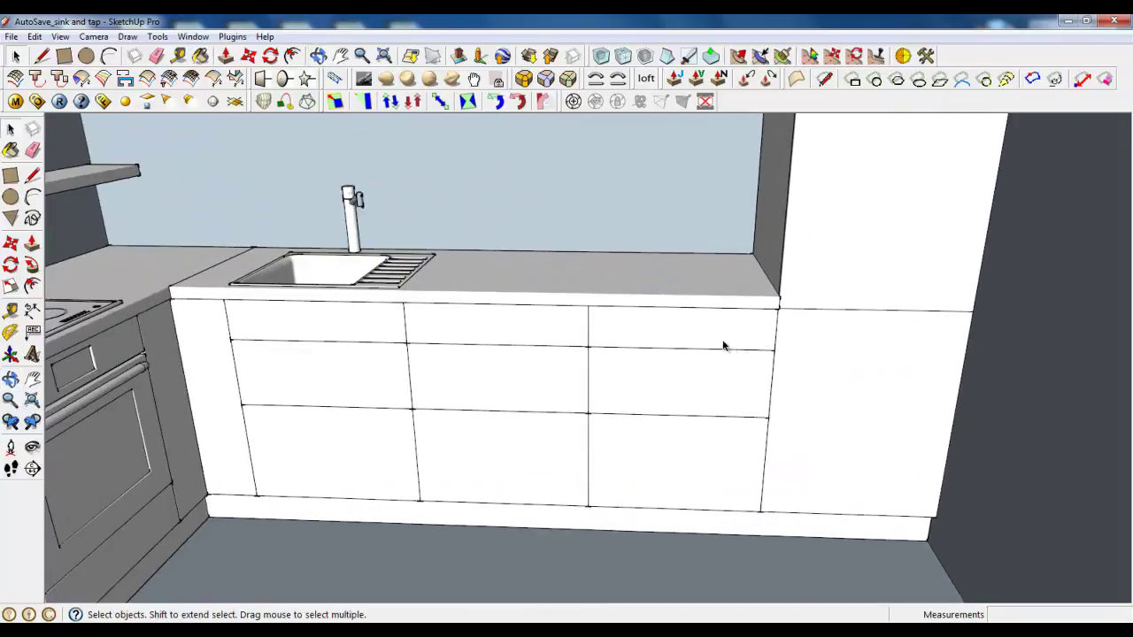
- Draw a long narrow horizontal rectangle on the top drawer front next to the tall cabinet
left_click(723, 341)
middle_click_drag(732, 346, 756, 348)
scroll(832, 339, "up", 4)
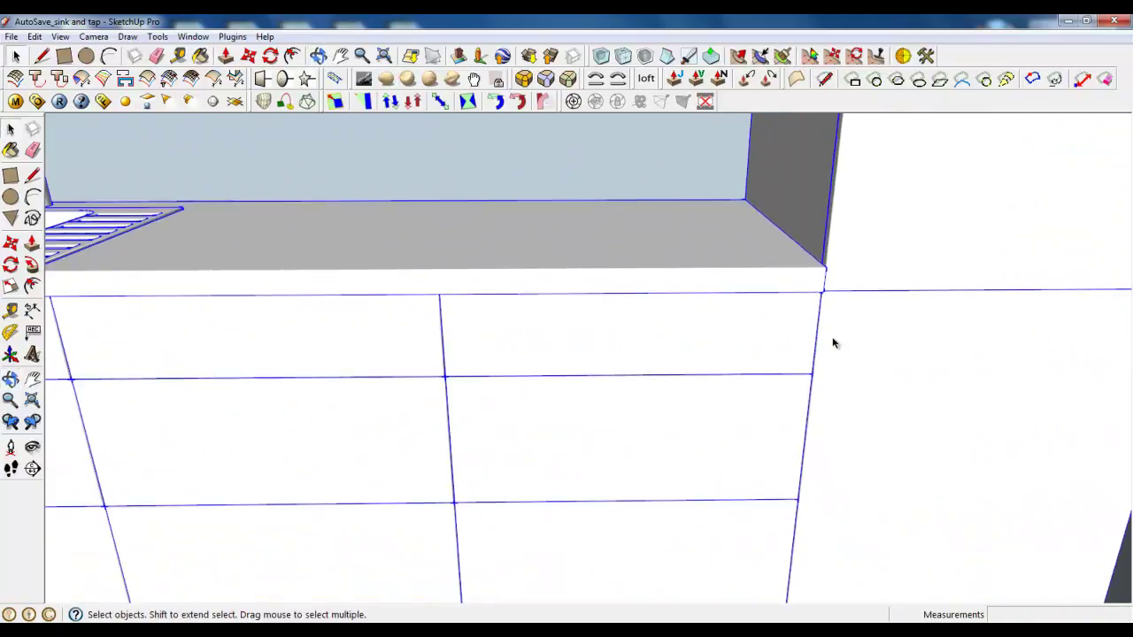
scroll(643, 324, "up", 5)
key("ctrl+t")
key("r")
left_click(297, 317)
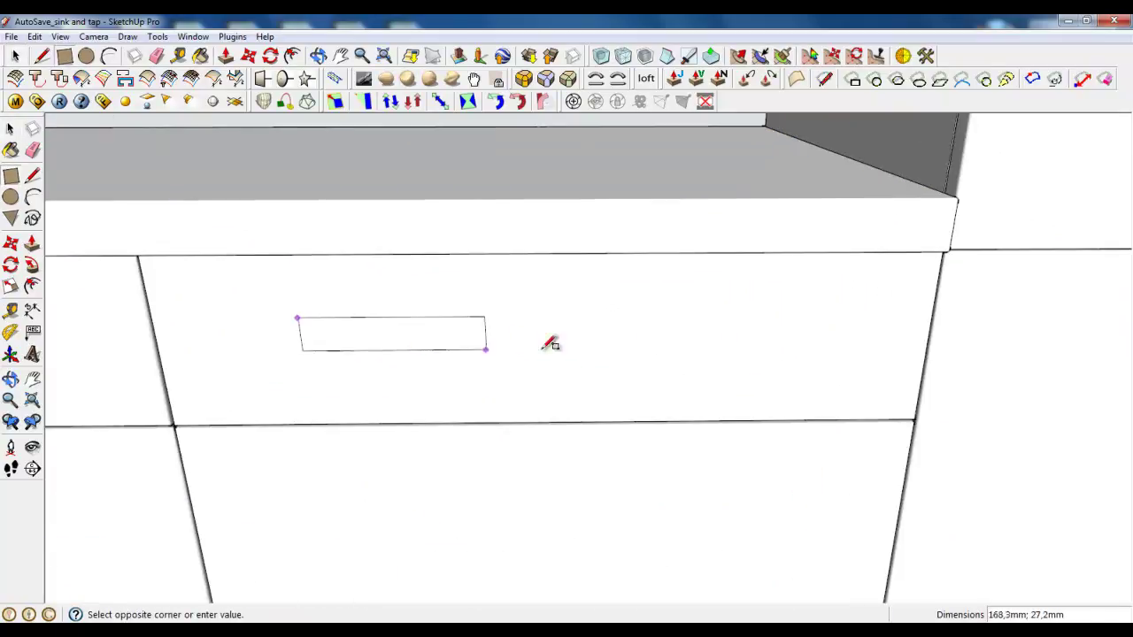
left_click(763, 344)
- Group the rectangle on the drawer front and turn the group into a component
middle_click_drag(761, 341, 520, 351)
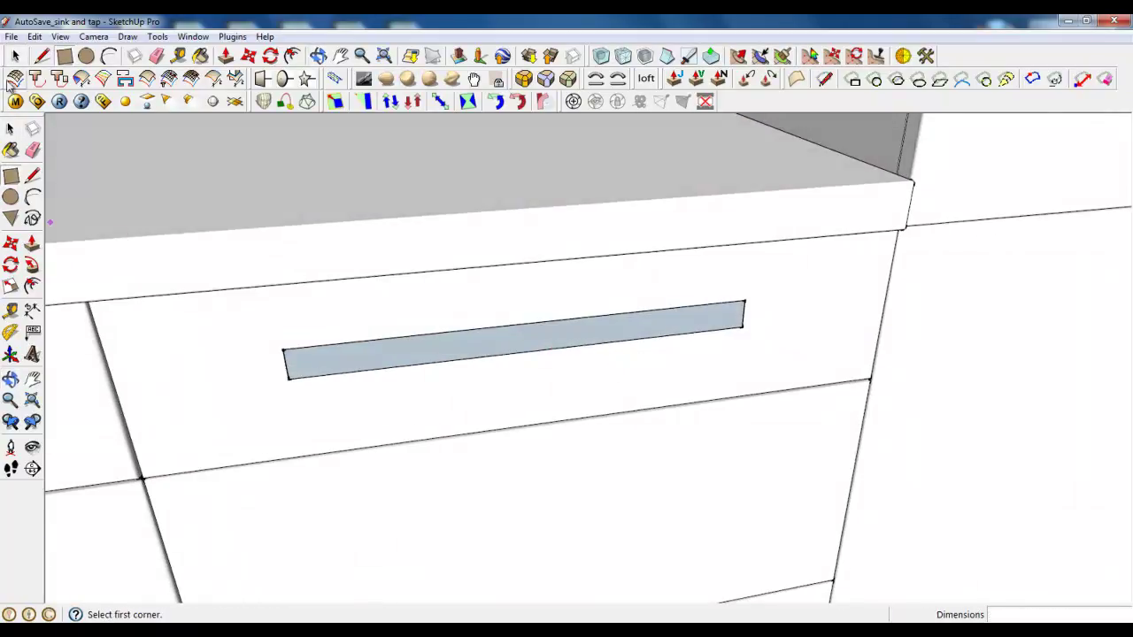
key("space")
scroll(374, 434, "up", 3)
left_click(273, 298)
right_click(271, 295)
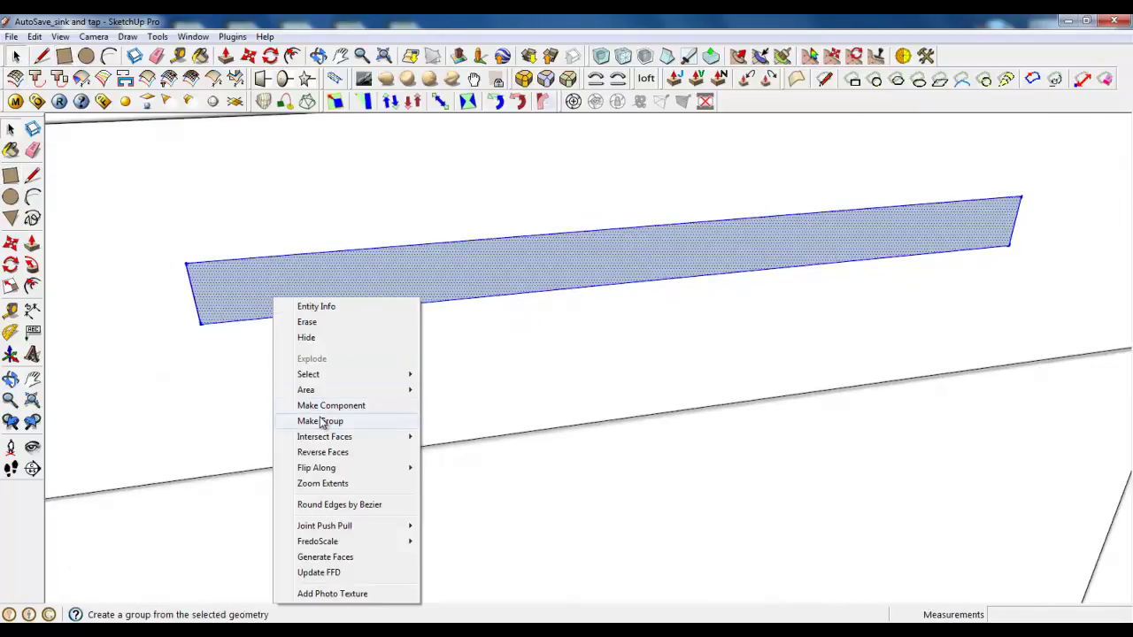
left_click(320, 422)
right_click(255, 281)
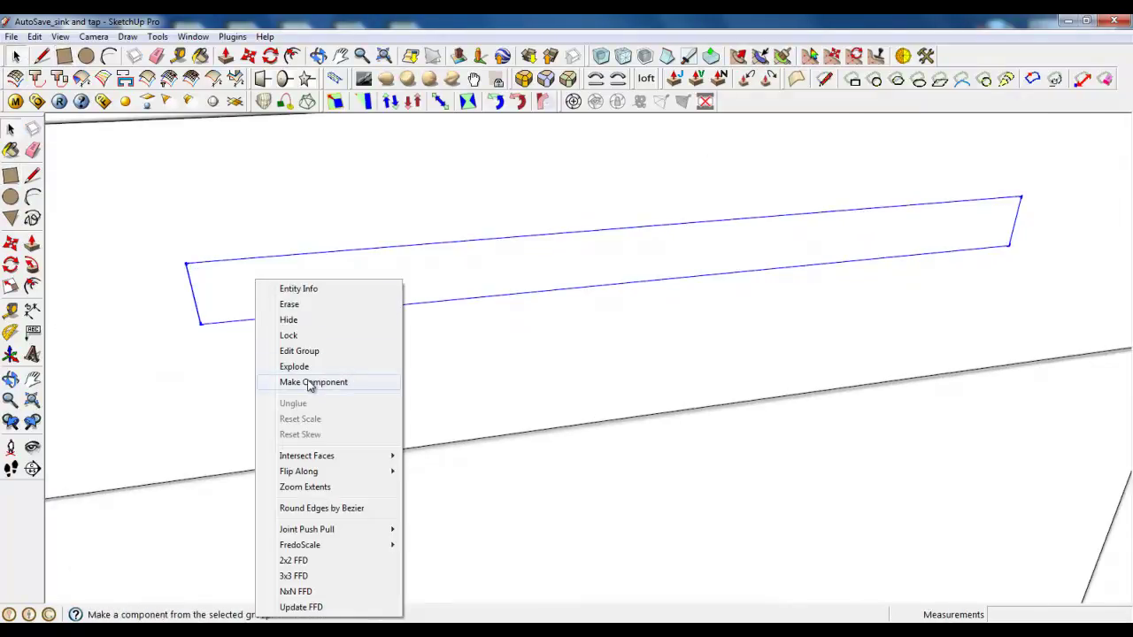
left_click(309, 382)
- Open the handle component and extrude its face about 35 mm outward from the drawer front with Push/Pull
scroll(328, 385, "down", 3)
middle_click_drag(331, 387, 614, 341)
scroll(615, 342, "down", 4)
scroll(491, 381, "up", 3)
double_click(493, 347)
scroll(577, 342, "up", 3)
left_click(227, 57)
left_click(379, 358)
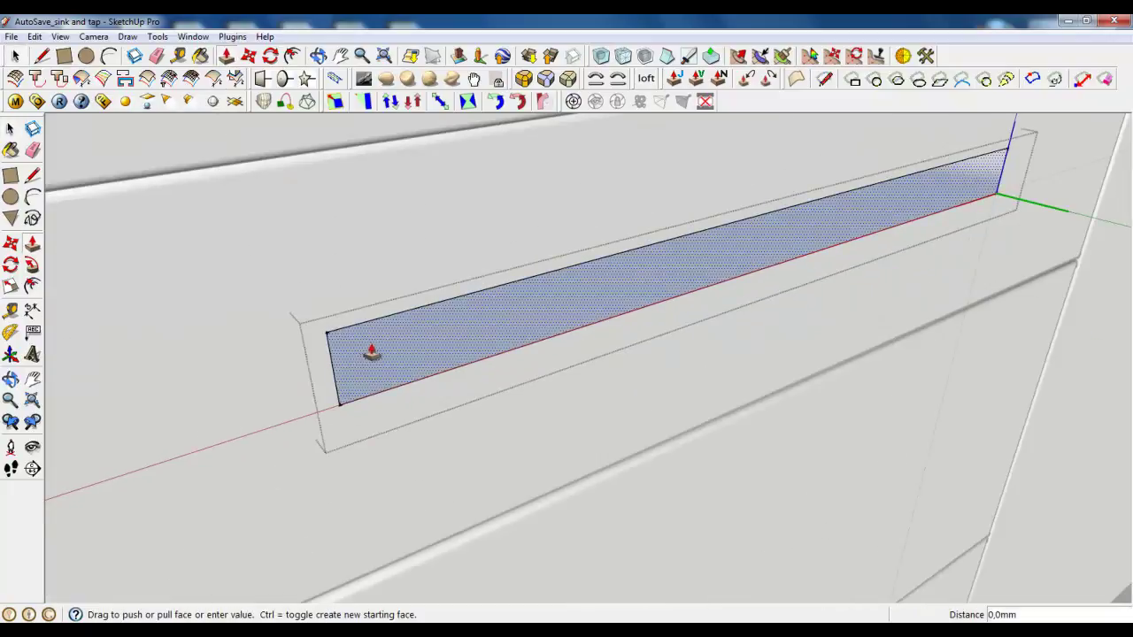
left_click_drag(379, 358, 428, 391)
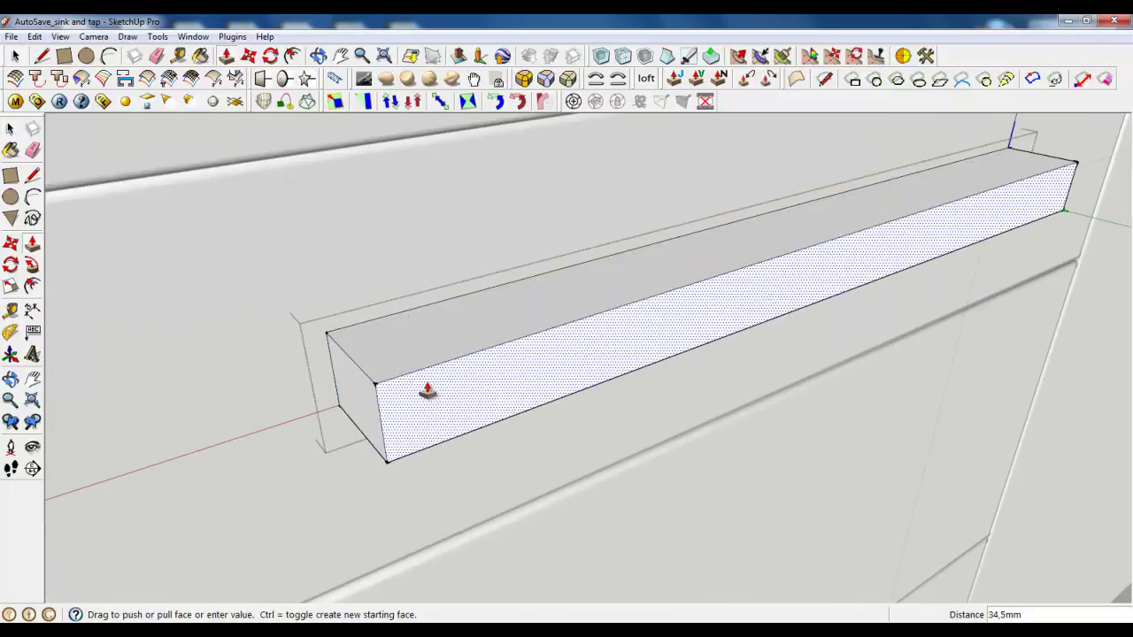
key("Return")
- Outline an inset strip along the drawer-side edge of the bar's top face with lines, leaving a short leg at each end
middle_click_drag(441, 333, 341, 457)
left_click(48, 61)
scroll(457, 266, "up", 3)
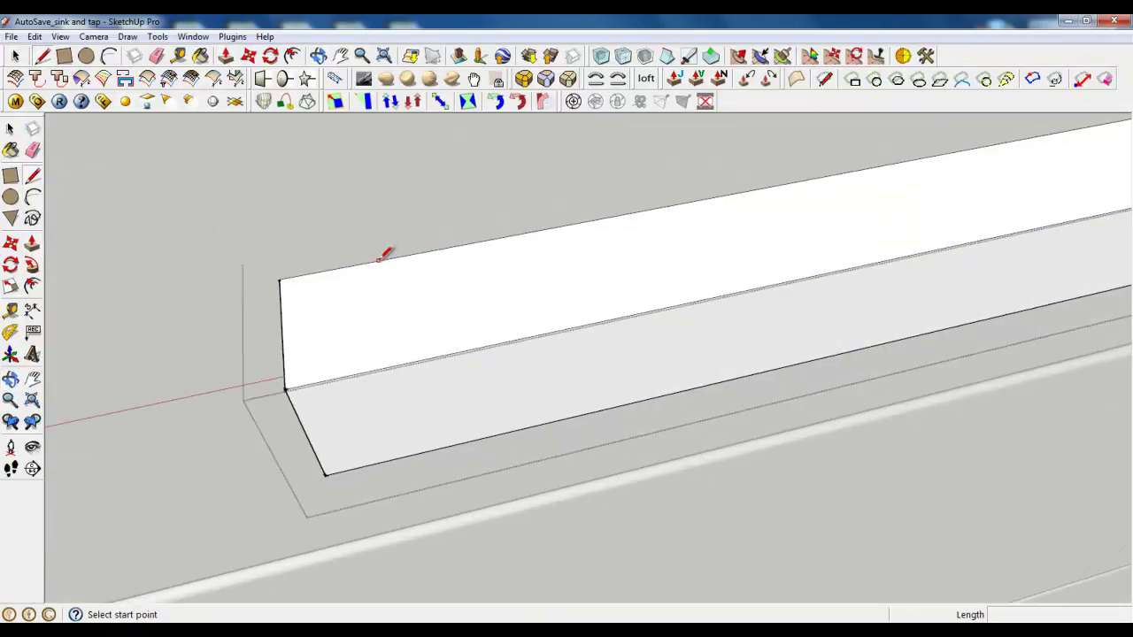
left_click(377, 261)
scroll(181, 354, "down", 5)
left_click(949, 218)
left_click(934, 205)
- Push the outlined strip 23.8 mm down through the bar to hollow out the handle behind its grip
key("p")
left_click(352, 323)
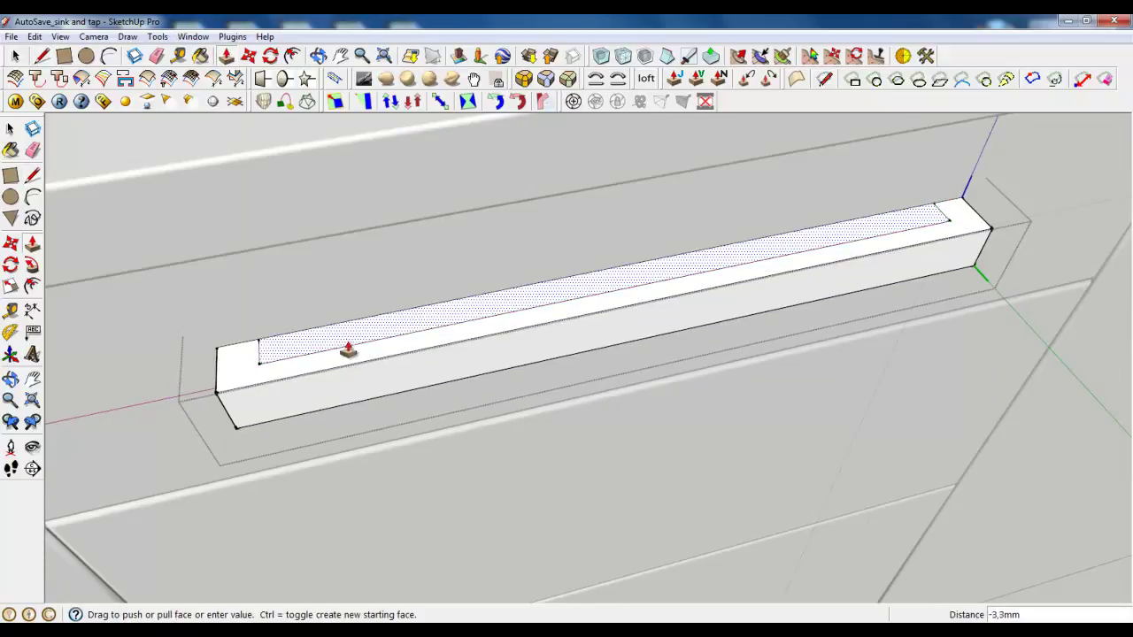
left_click(236, 430)
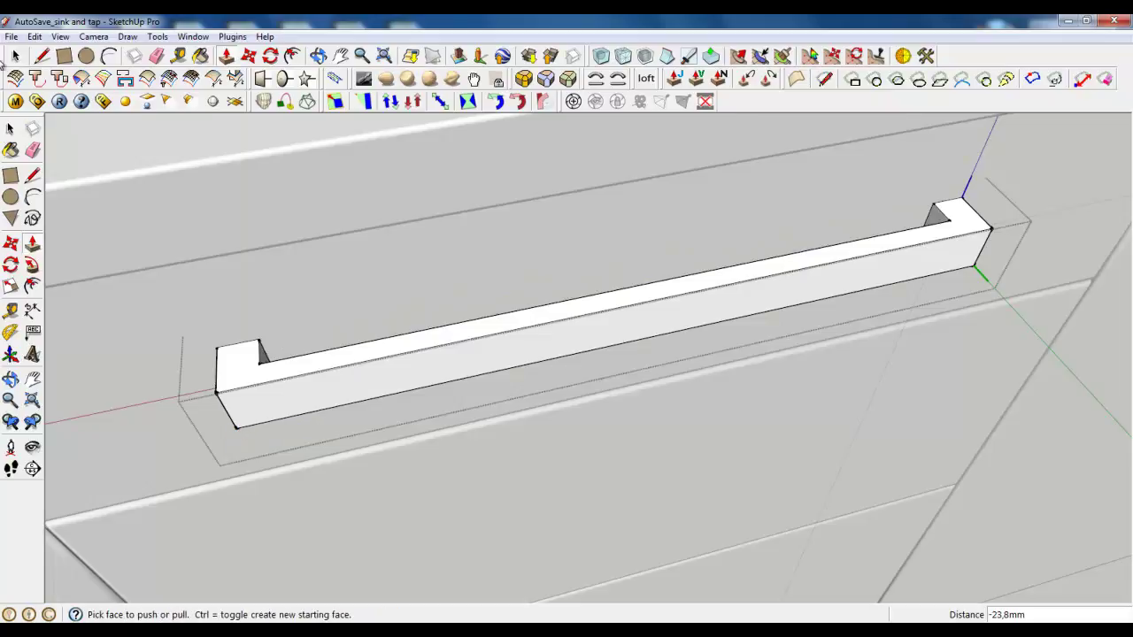
- Round the edges of the drawer handle with Round Corner and close the component
left_click(15, 56)
middle_click_drag(224, 261, 310, 226)
scroll(455, 293, "down", 4)
middle_click_drag(485, 324, 462, 324)
left_click(424, 365)
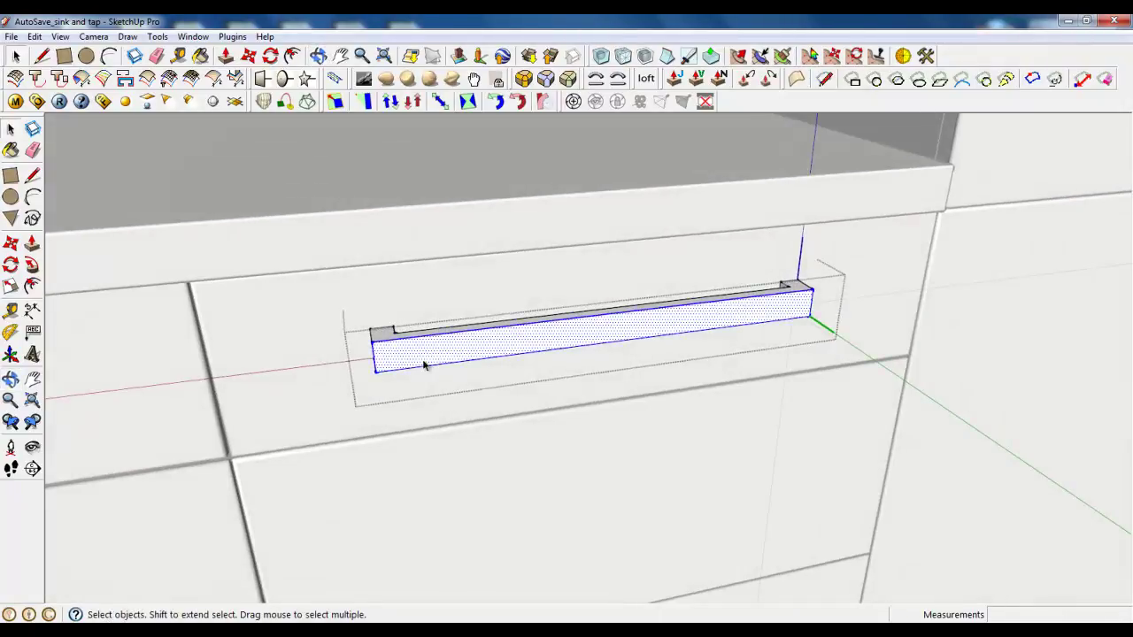
left_click(523, 77)
left_click(876, 126)
key("space")
right_click(195, 302)
left_click(232, 310)
- Copy the handle about 131 mm down onto the second drawer front with Move
left_click(425, 345)
scroll(442, 324, "down", 3)
middle_click_drag(442, 324, 405, 313)
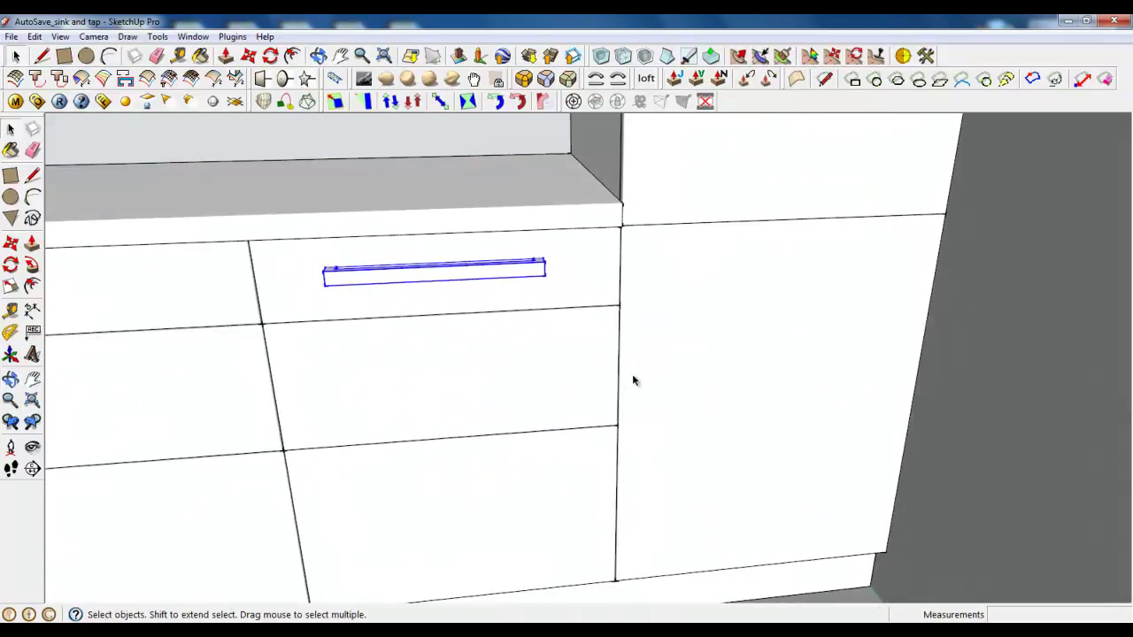
scroll(632, 377, "down", 4)
scroll(643, 274, "up", 3)
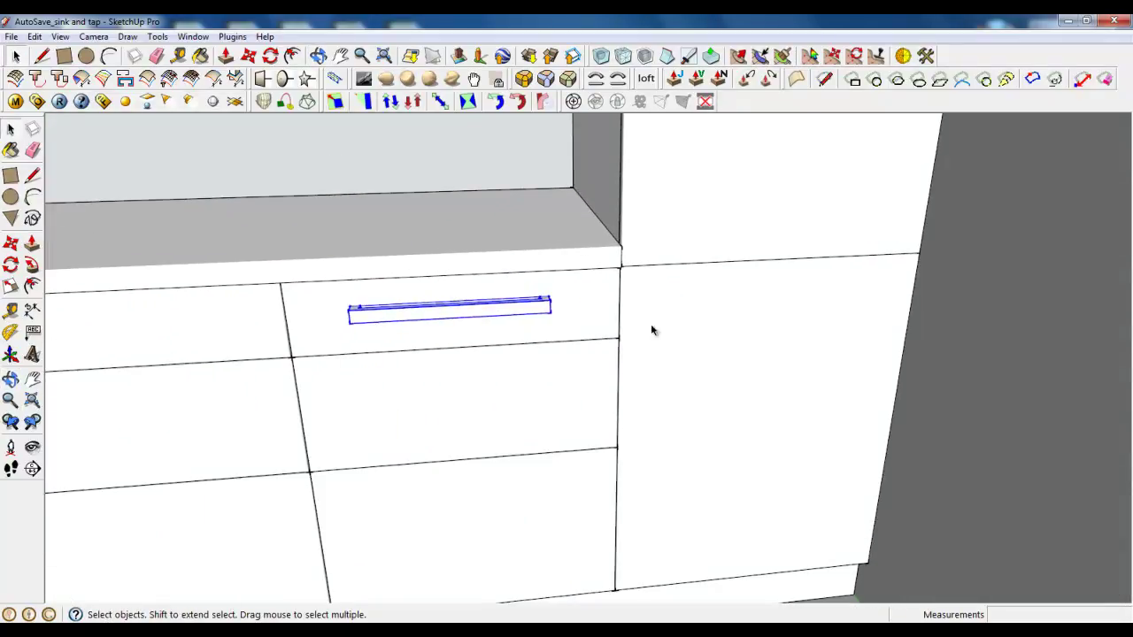
left_click(251, 56)
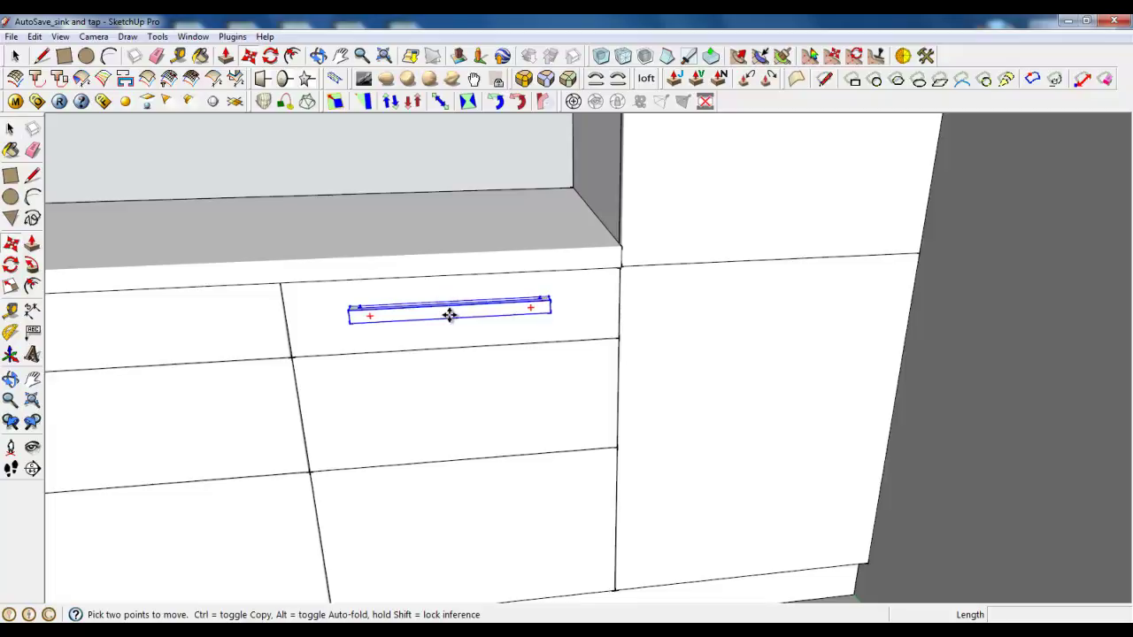
key("ctrl")
left_click(450, 315)
left_click(483, 380)
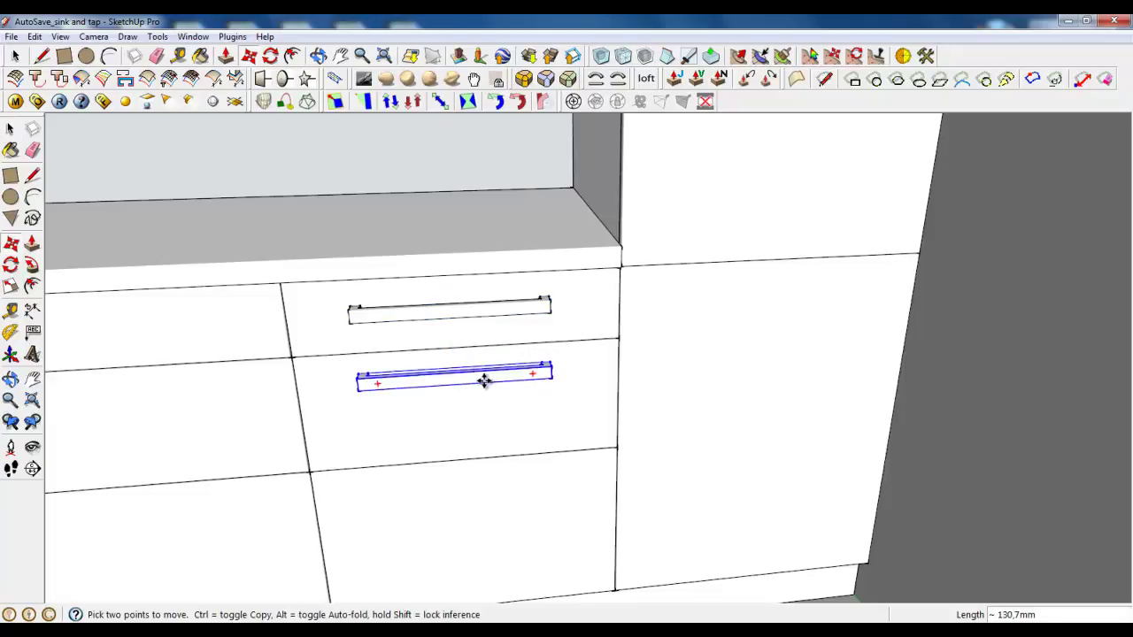
left_click(483, 380)
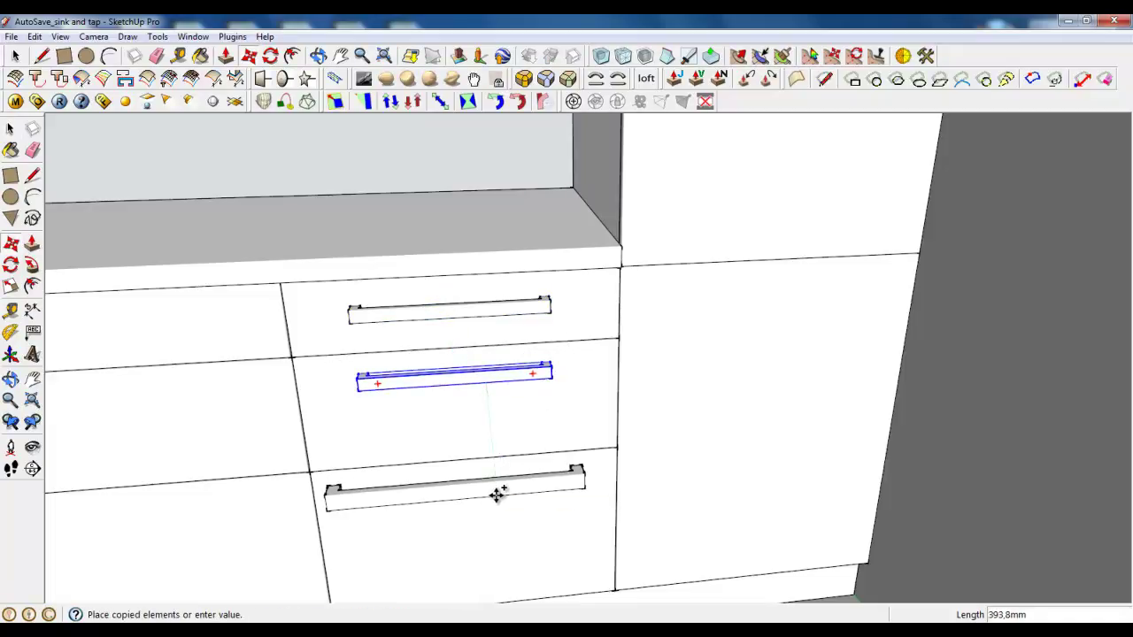
left_click(496, 496)
key("Escape")
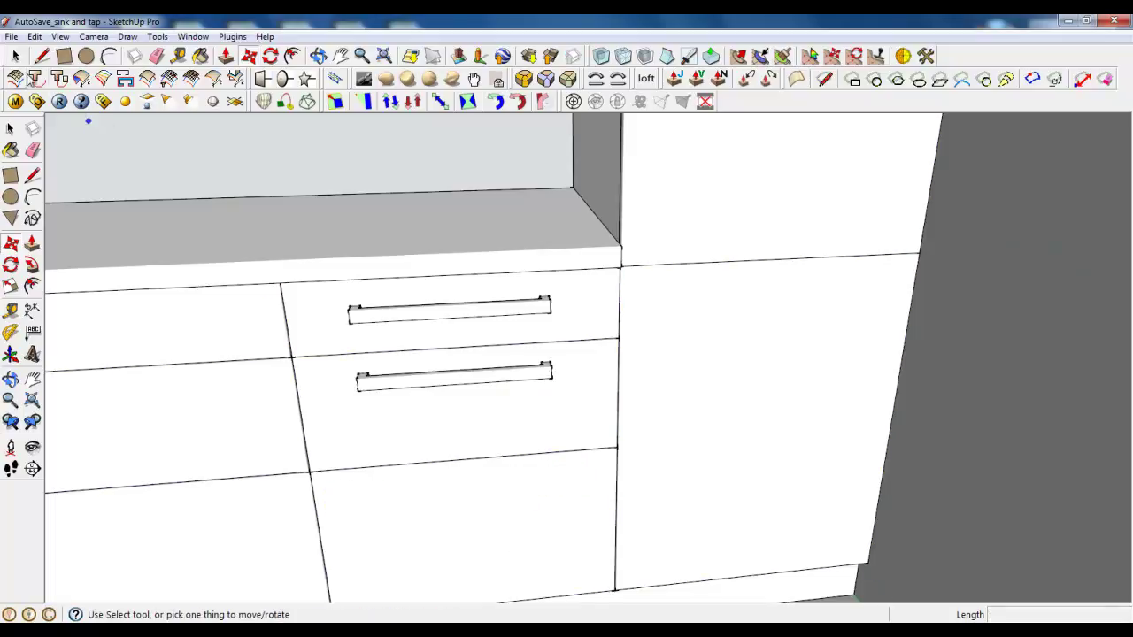
- Open the top handle component, select all its geometry to compare it with the copy below, and close it again
key("space")
scroll(394, 393, "up", 3)
scroll(456, 372, "up", 1)
triple_click(344, 252)
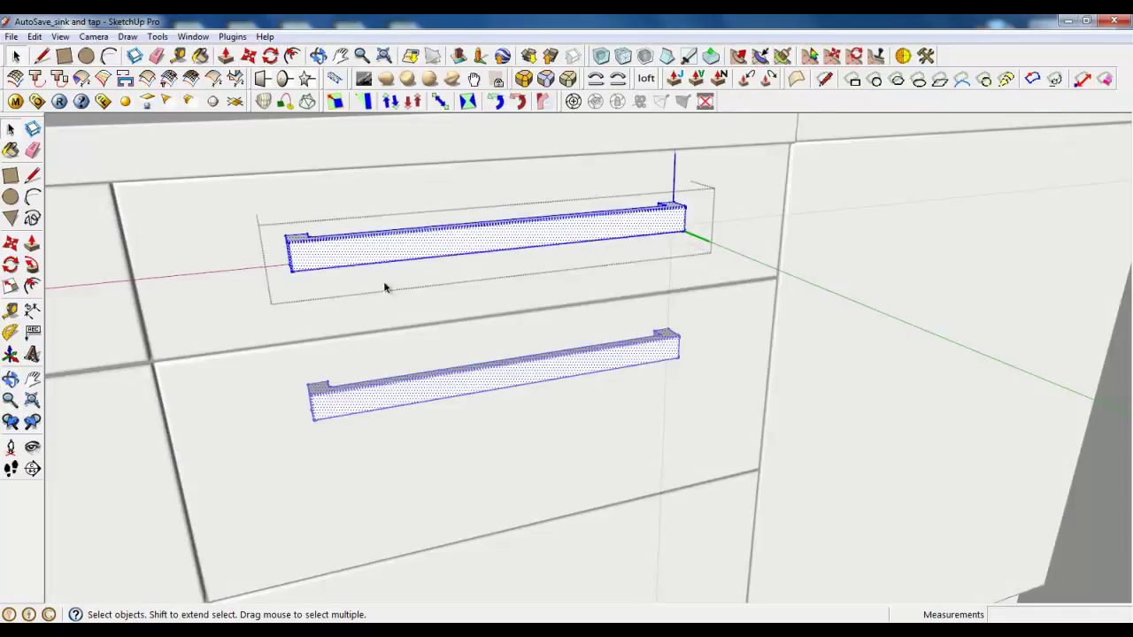
middle_click_drag(403, 296, 449, 280)
left_click(347, 281)
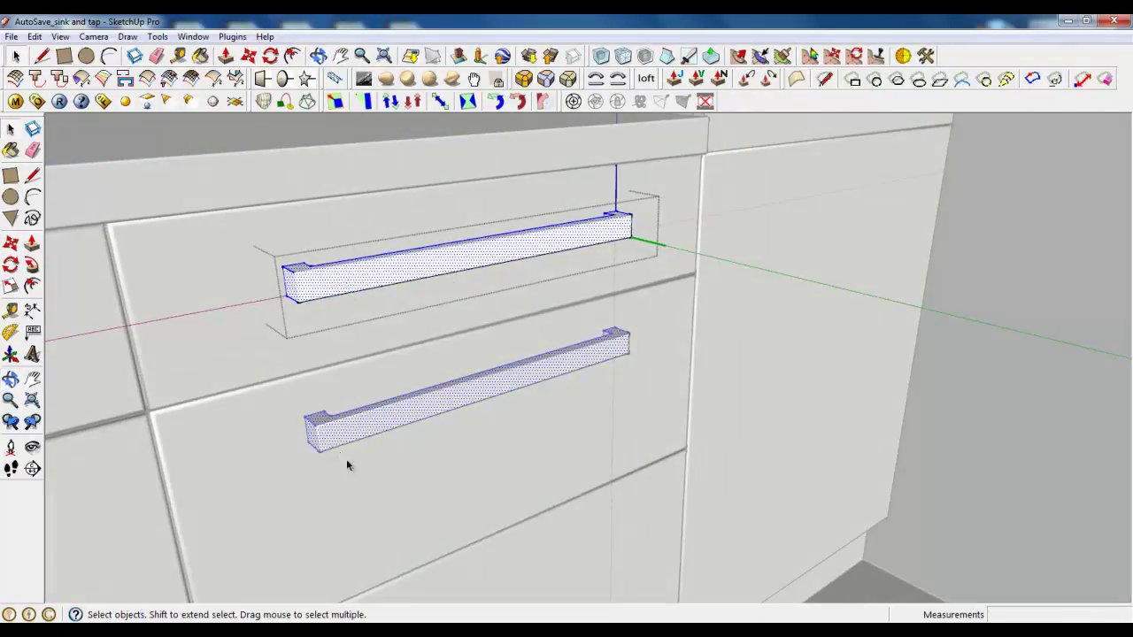
right_click(466, 353)
left_click(479, 363)
- Draw a rectangle on the worktop between the sink drainer and the tall cabinet
middle_click_drag(483, 366, 571, 470)
scroll(611, 482, "down", 5)
scroll(729, 520, "down", 3)
scroll(633, 423, "up", 6)
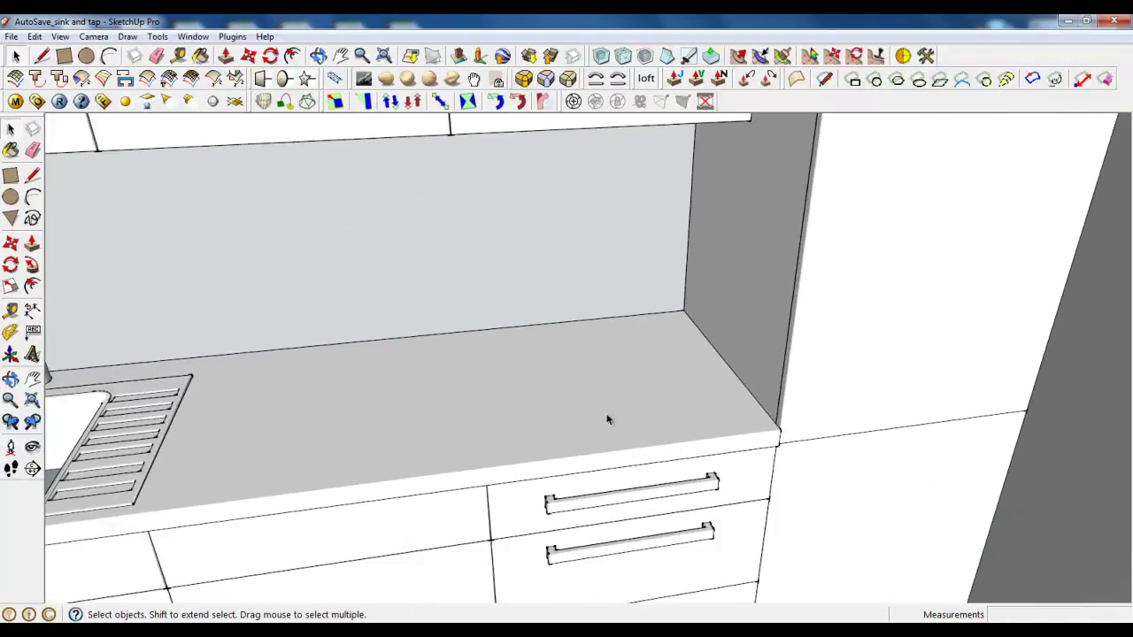
middle_click_drag(542, 384, 543, 405)
scroll(539, 408, "down", 2)
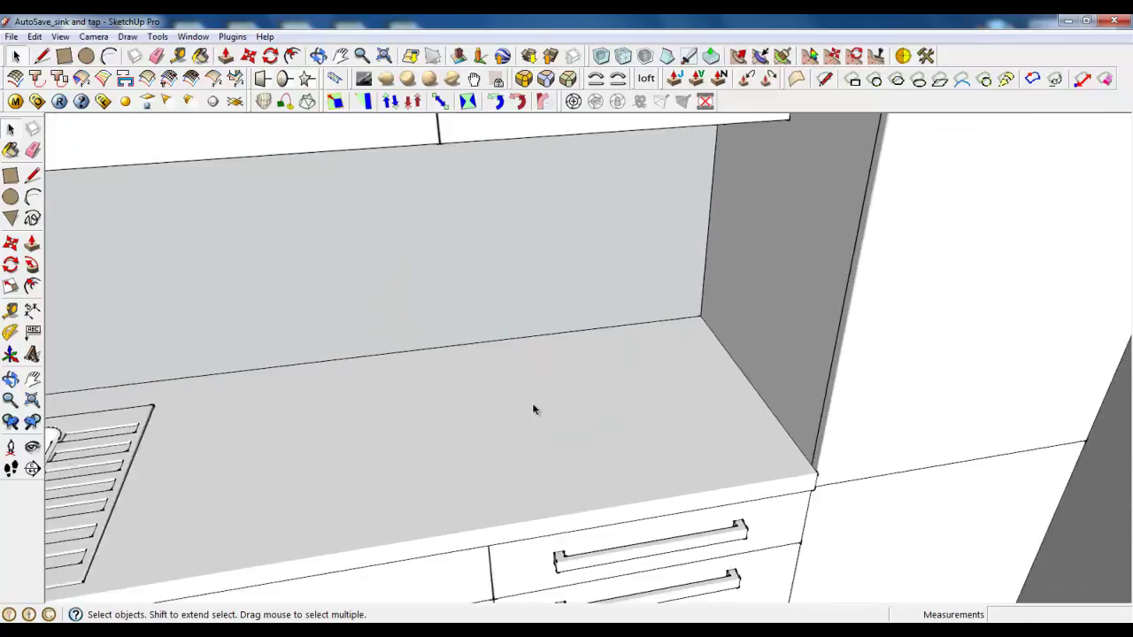
scroll(534, 410, "up", 1)
left_click(63, 56)
scroll(489, 370, "up", 3)
left_click(463, 362)
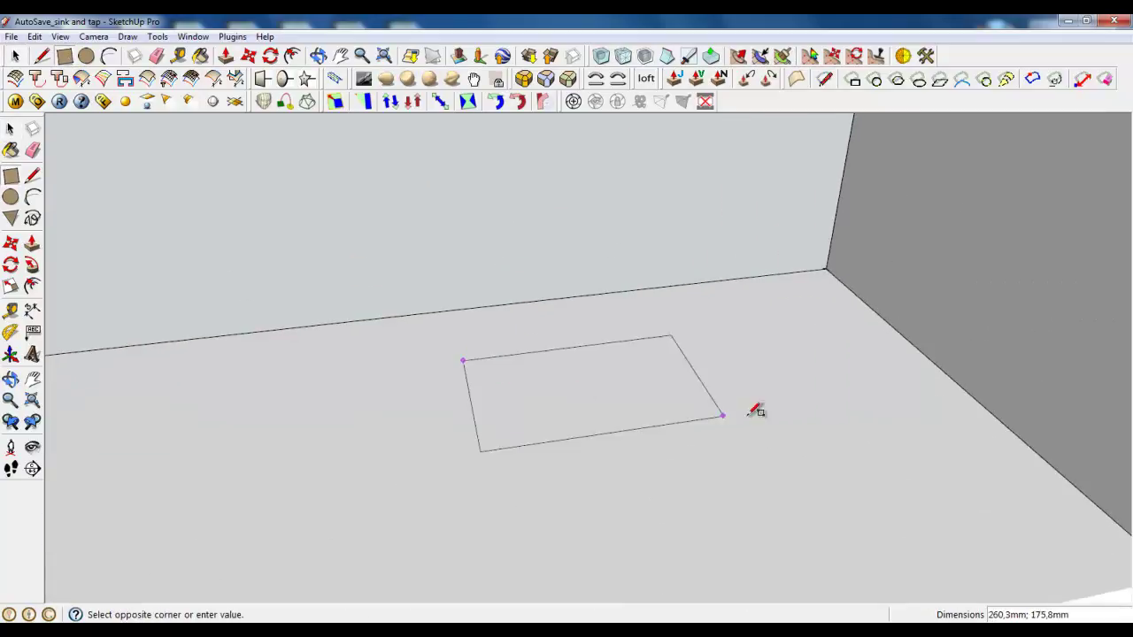
left_click(896, 405)
- Select the worktop rectangle with its edges and make it a group
key("space")
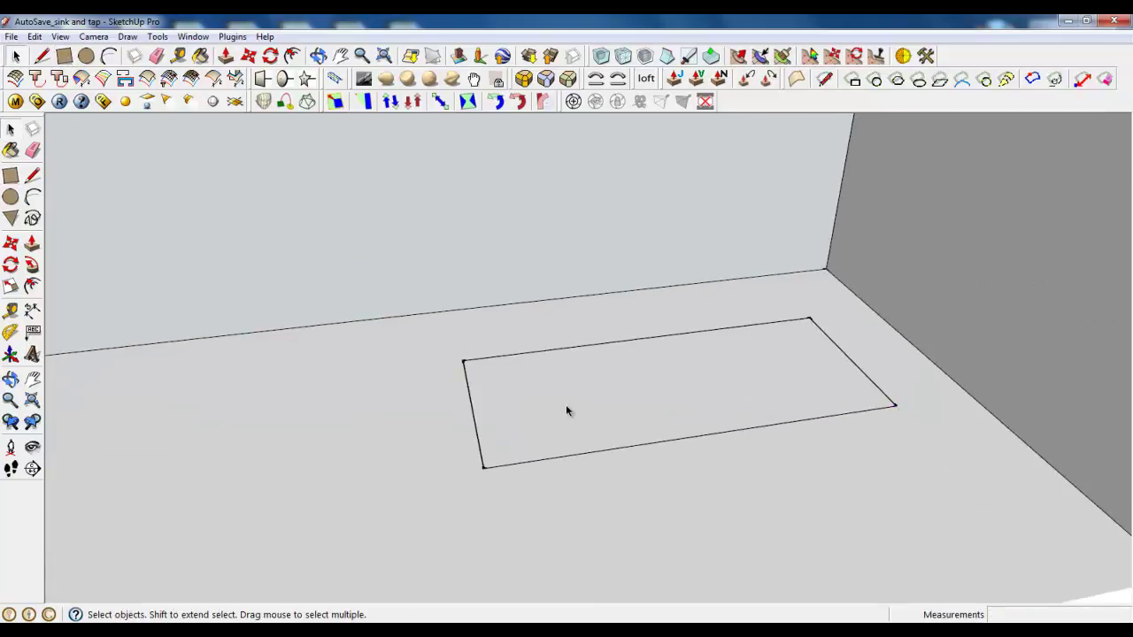
double_click(565, 404)
right_click(569, 387)
left_click(615, 206)
- Open the rectangle's group and extrude the face 12 mm upward into a thin plate with Push/Pull
double_click(608, 388)
key("p")
scroll(559, 417, "up", 3)
left_click_drag(558, 417, 558, 403)
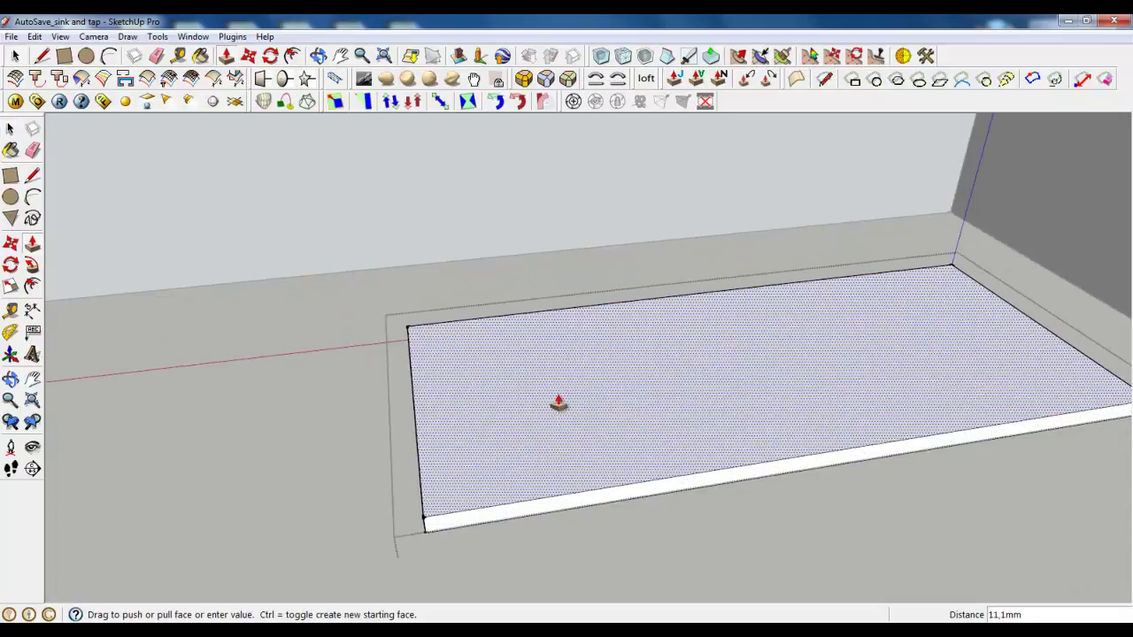
key("Return")
- Draw a 130 mm vertical line upward from the plate's top, just inside one corner of its short end
scroll(407, 368, "down", 3)
middle_click_drag(450, 430, 485, 439)
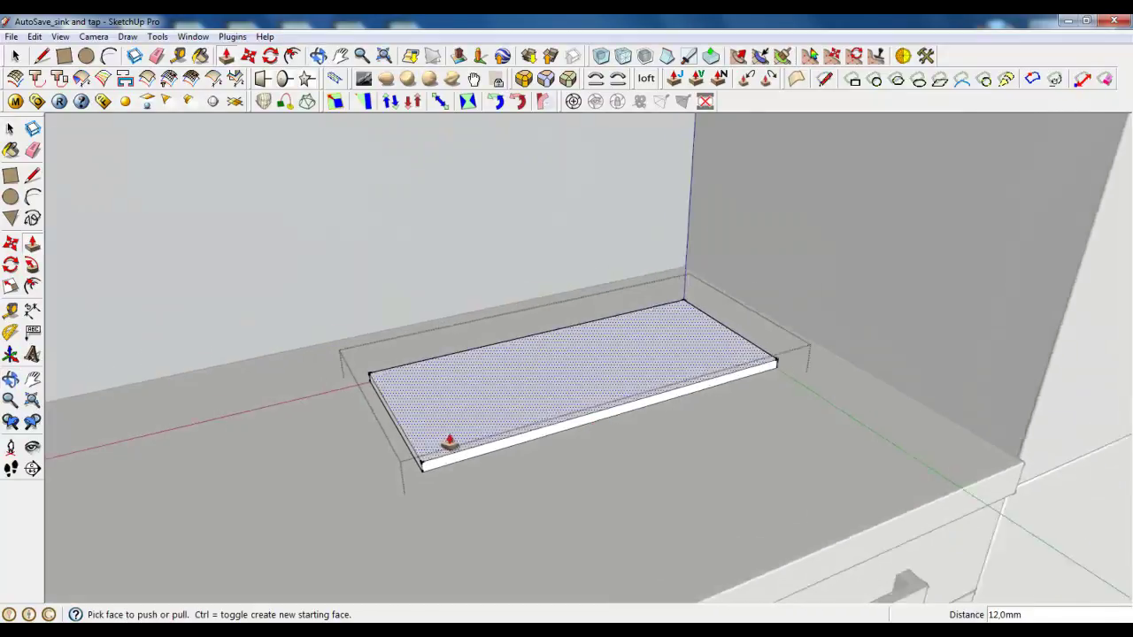
scroll(445, 445, "up", 2)
middle_click_drag(394, 432, 447, 393)
left_click(43, 57)
scroll(421, 447, "up", 3)
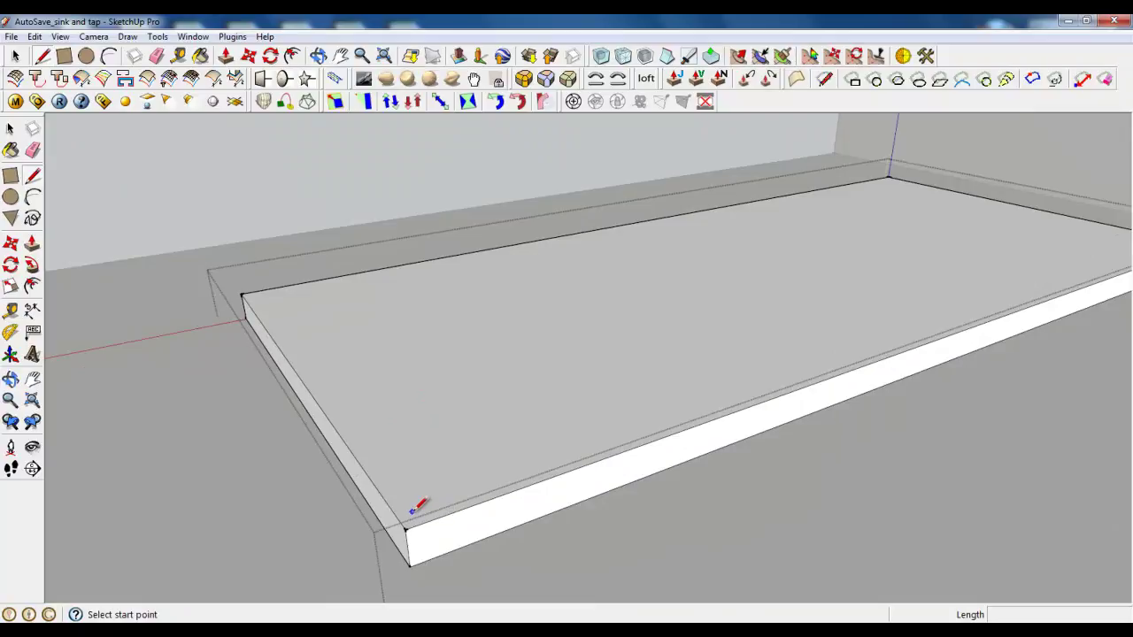
left_click(412, 511)
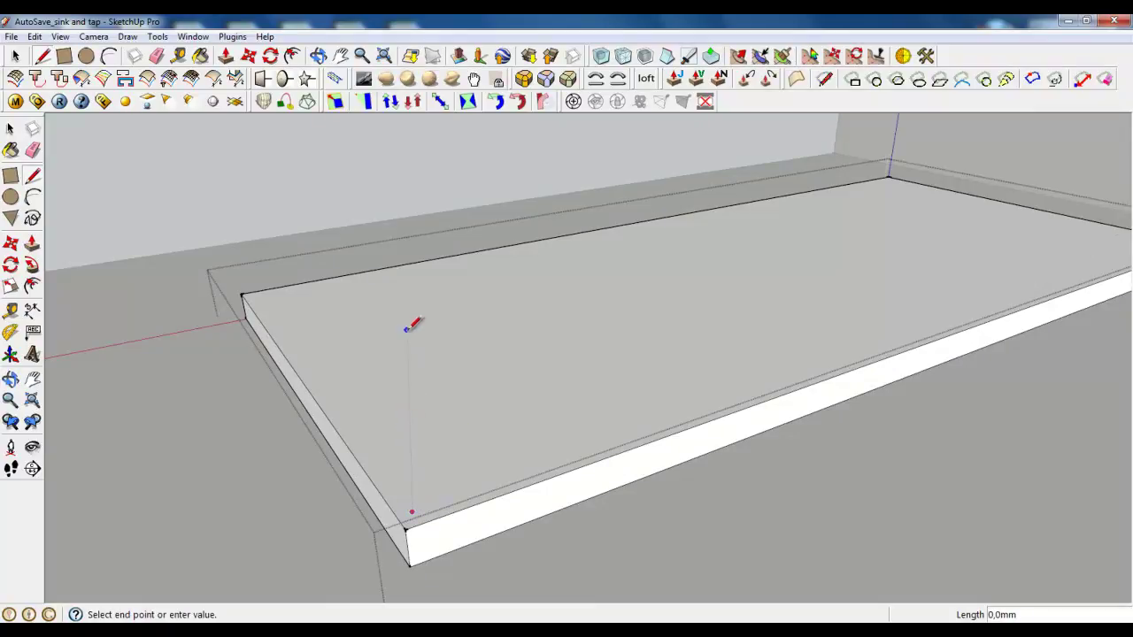
scroll(469, 374, "down", 3)
middle_click_drag(526, 405, 774, 375)
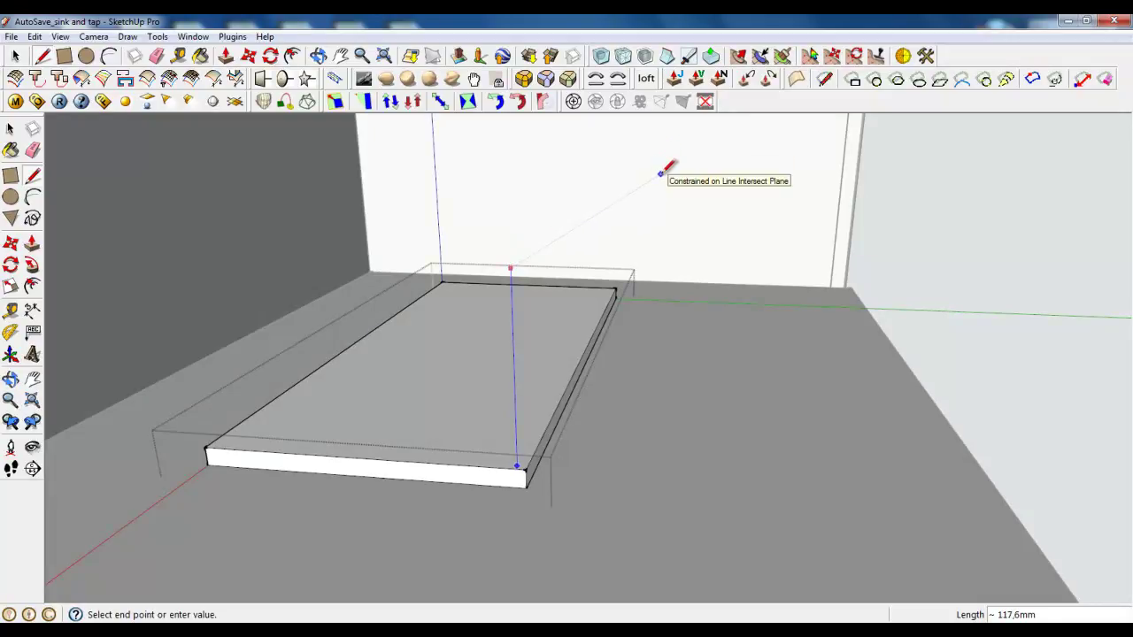
key("Return")
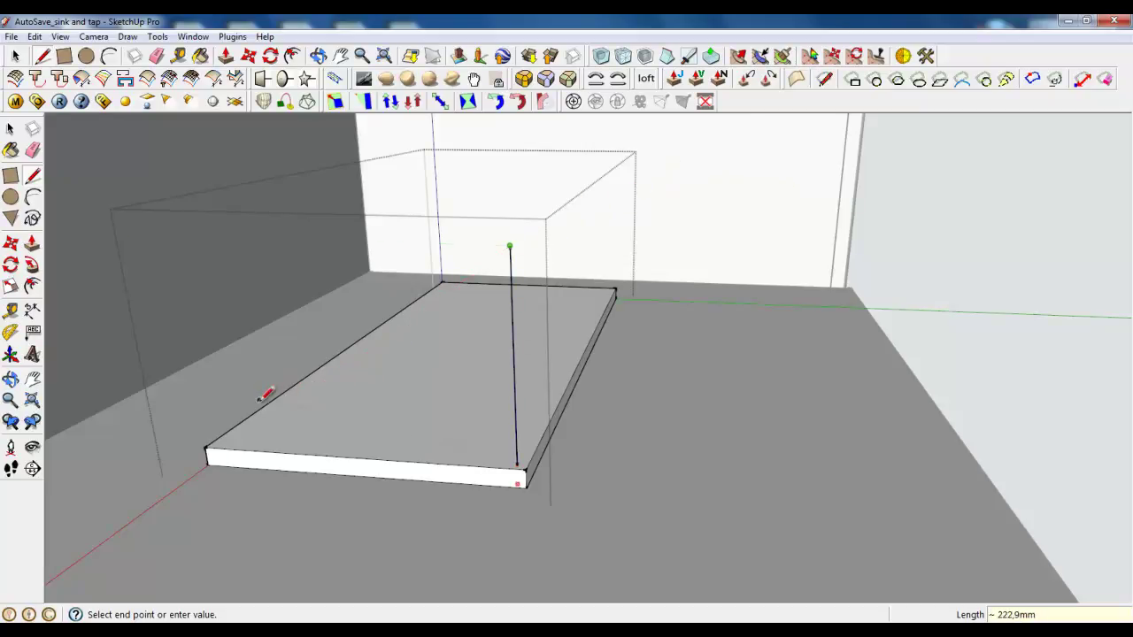
- Complete the upright rectangle across the plate's short end with vertical and closing lines, forming a face
scroll(243, 433, "up", 4)
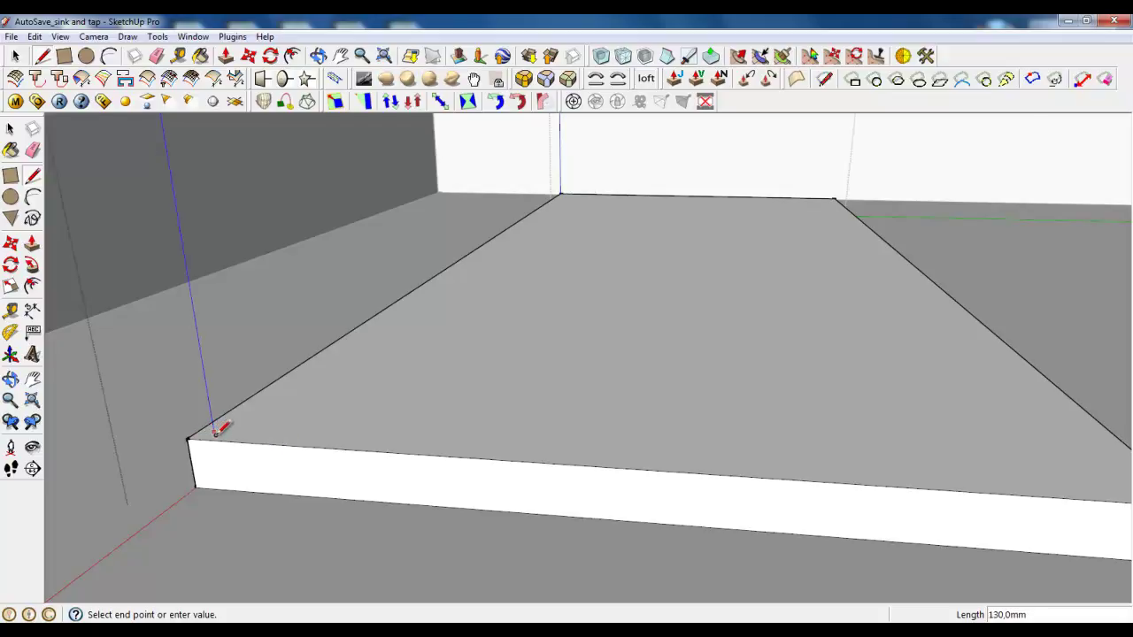
scroll(219, 428, "down", 2)
left_click(742, 464)
scroll(620, 463, "down", 2)
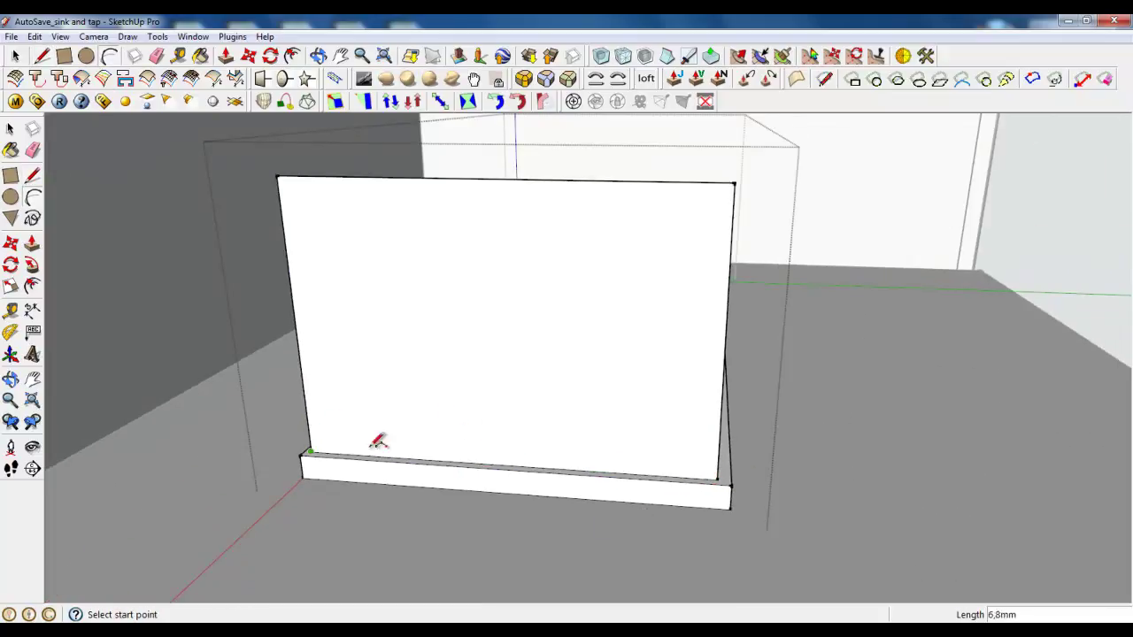
- Draw an arc with an 80 mm bulge between the upright face's lower corners and increase its segment count for a smooth curve
left_click(718, 477)
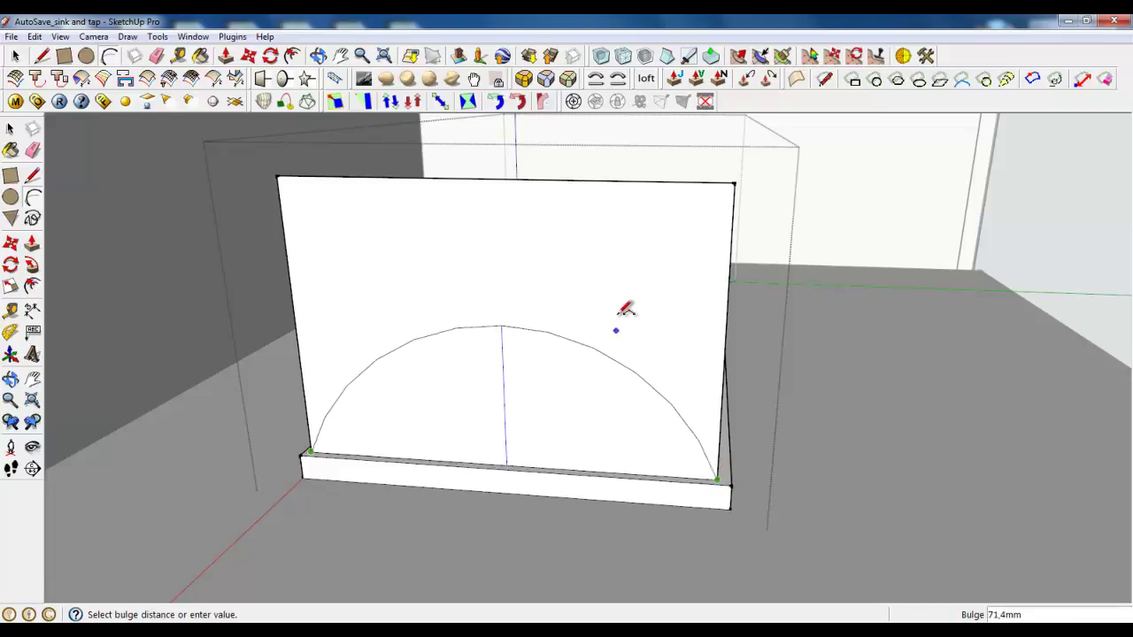
right_click(601, 318)
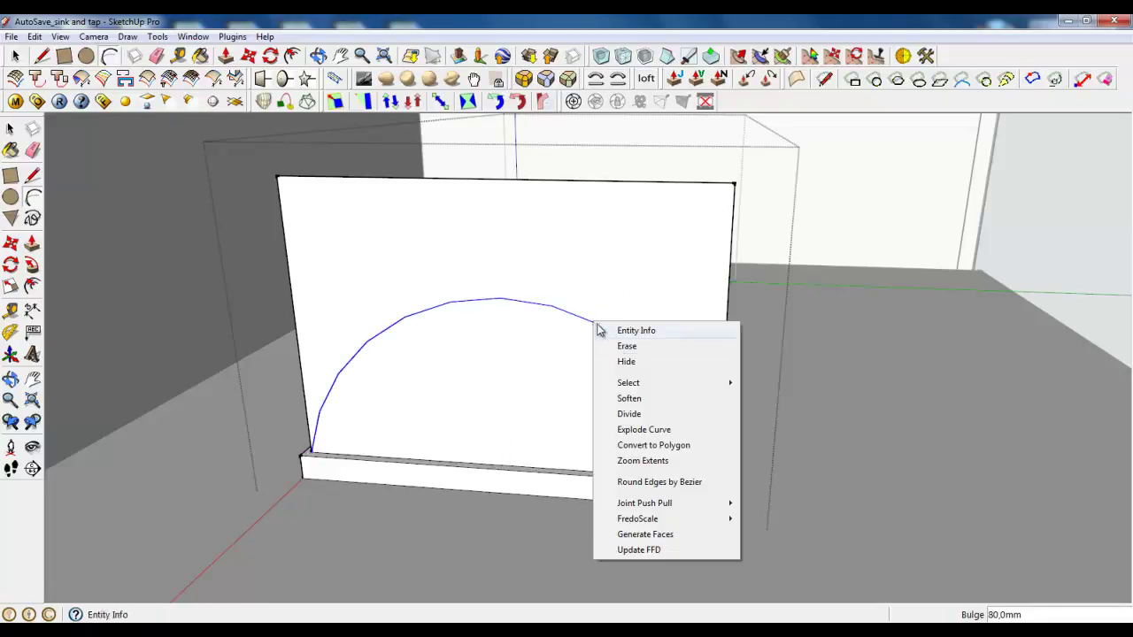
left_click(620, 326)
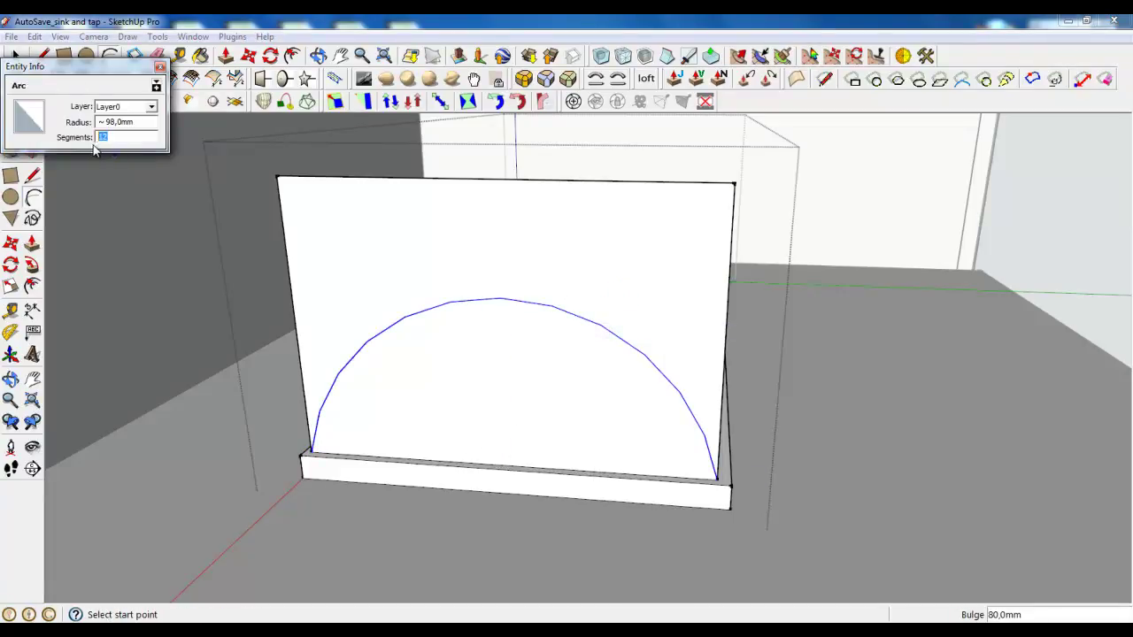
key("Return")
left_click(160, 68)
- Erase the rectangle's edges outside the arc and make the remaining arched face with its edges a group
left_click(157, 56)
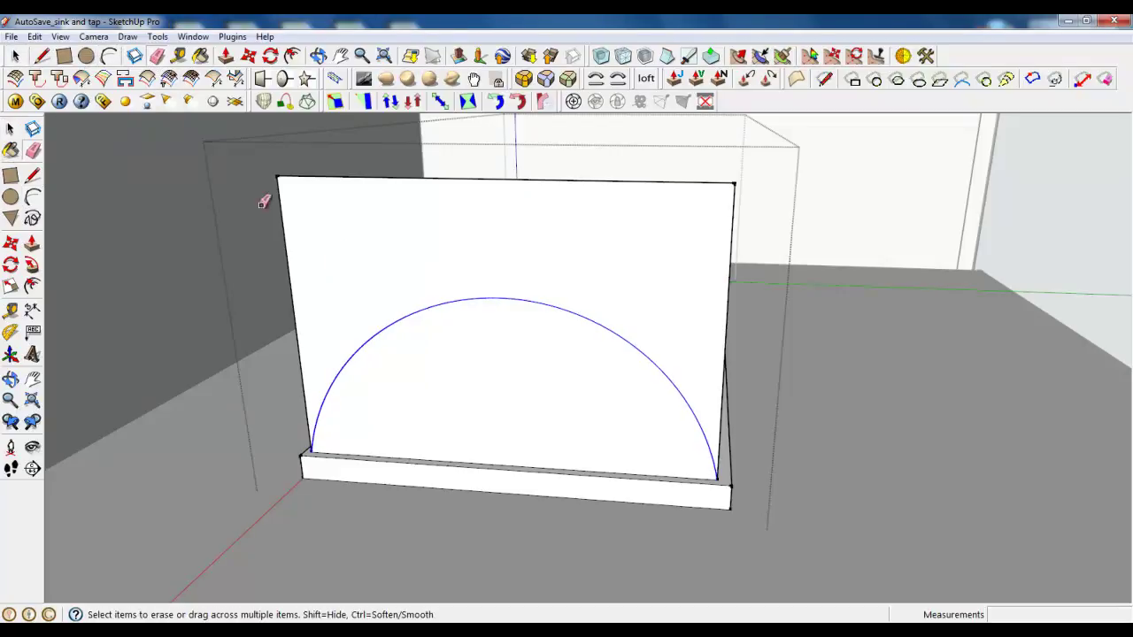
left_click(737, 258)
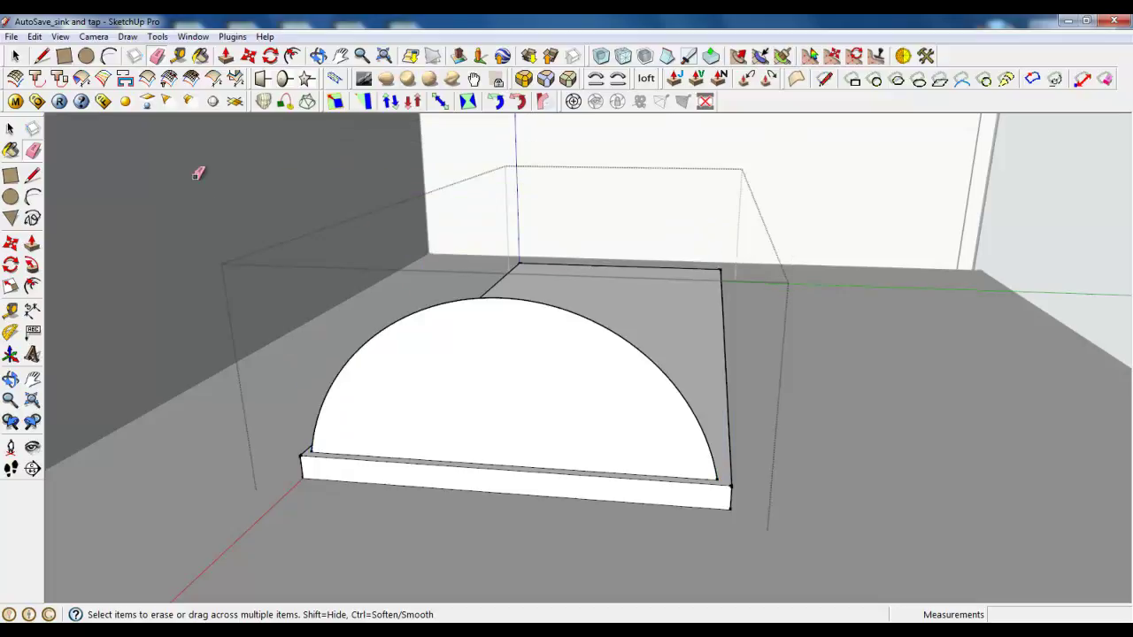
left_click(17, 56)
left_click(499, 363)
right_click(498, 363)
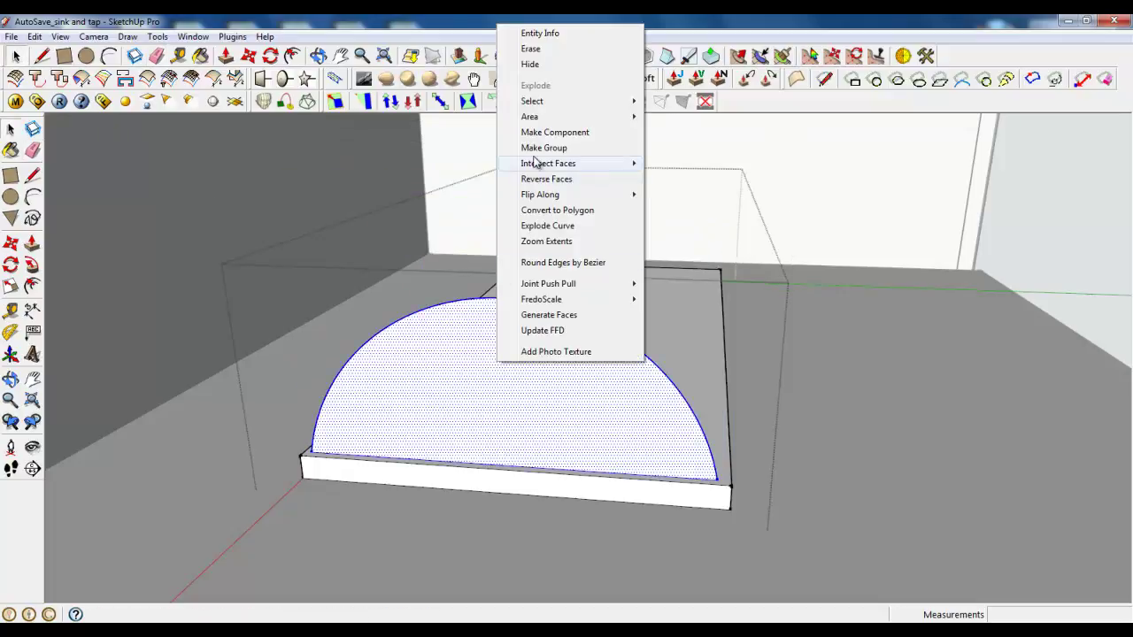
left_click(534, 154)
- Open the arch group and extrude its face about 7.7 mm along the plate into an end panel with Push/Pull
middle_click_drag(602, 372, 748, 534)
scroll(748, 535, "up", 5)
left_click(226, 56)
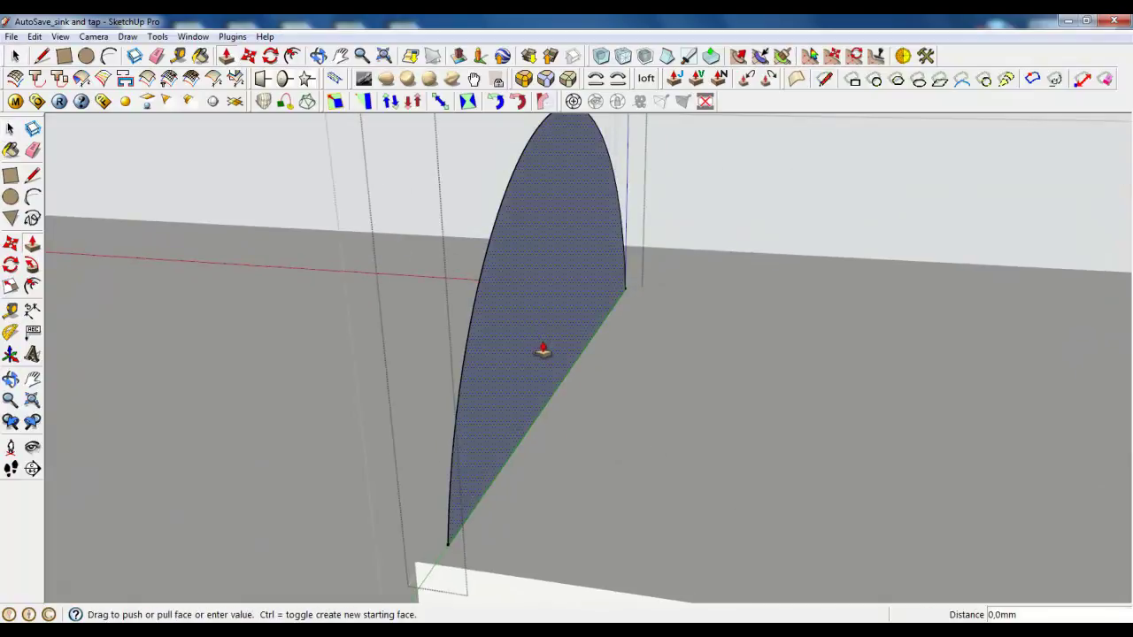
left_click_drag(538, 346, 569, 357)
scroll(569, 357, "down", 5)
middle_click_drag(569, 356, 609, 430)
scroll(541, 410, "down", 4)
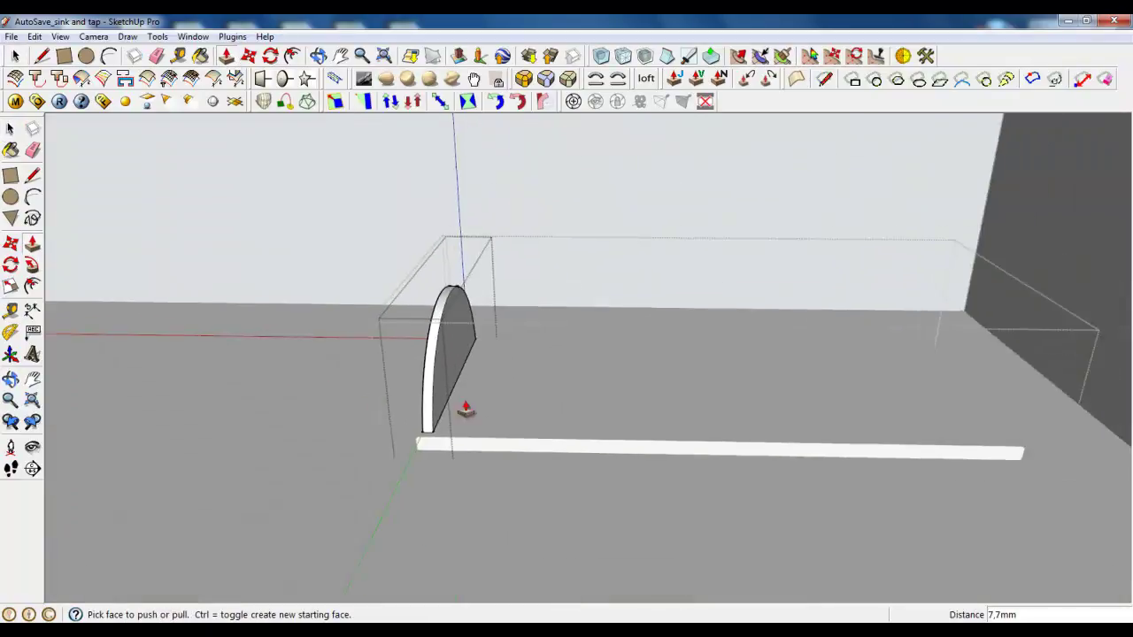
- Offset the outline of the end panel's inner face about 3 mm inward
scroll(541, 410, "up", 4)
middle_click_drag(541, 410, 339, 346)
scroll(339, 345, "down", 3)
left_click(292, 56)
scroll(336, 261, "up", 3)
left_click(318, 196)
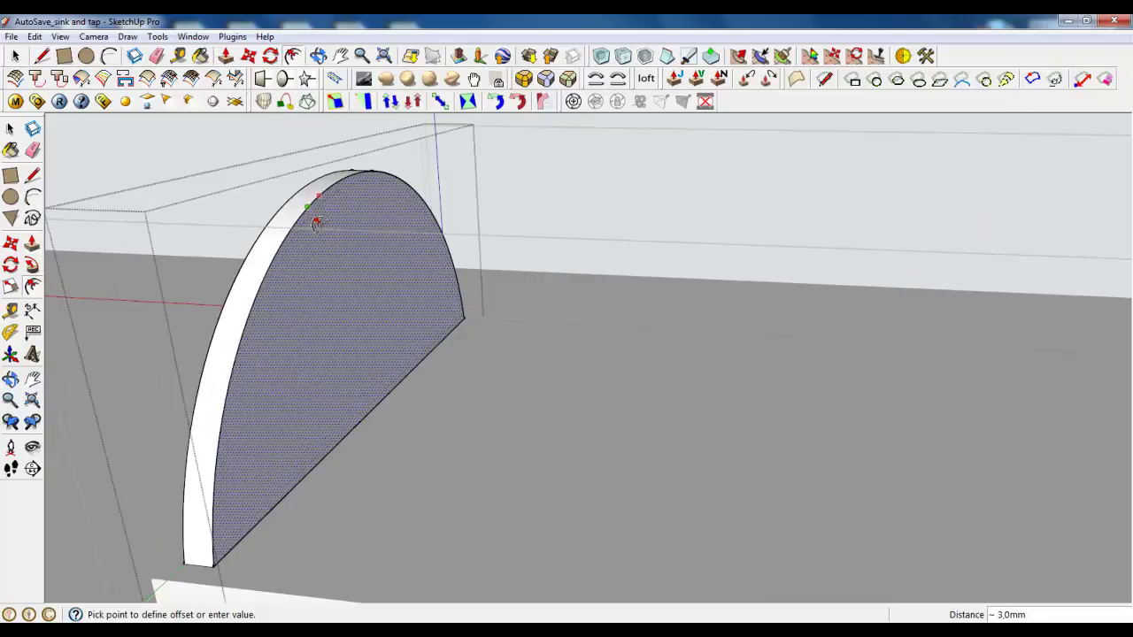
left_click(319, 224)
- Draw short vertical lines from the offset outline's lower corners to the panel's base edge and delete the offset base line
key("l")
scroll(230, 473, "up", 4)
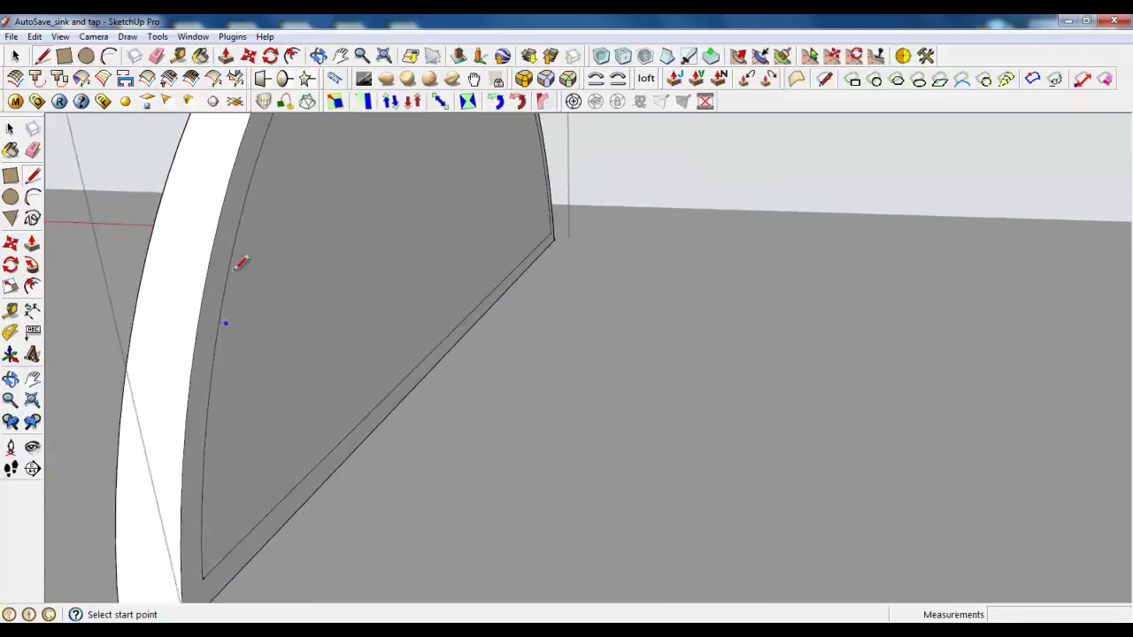
scroll(200, 482, "up", 1)
left_click(205, 489)
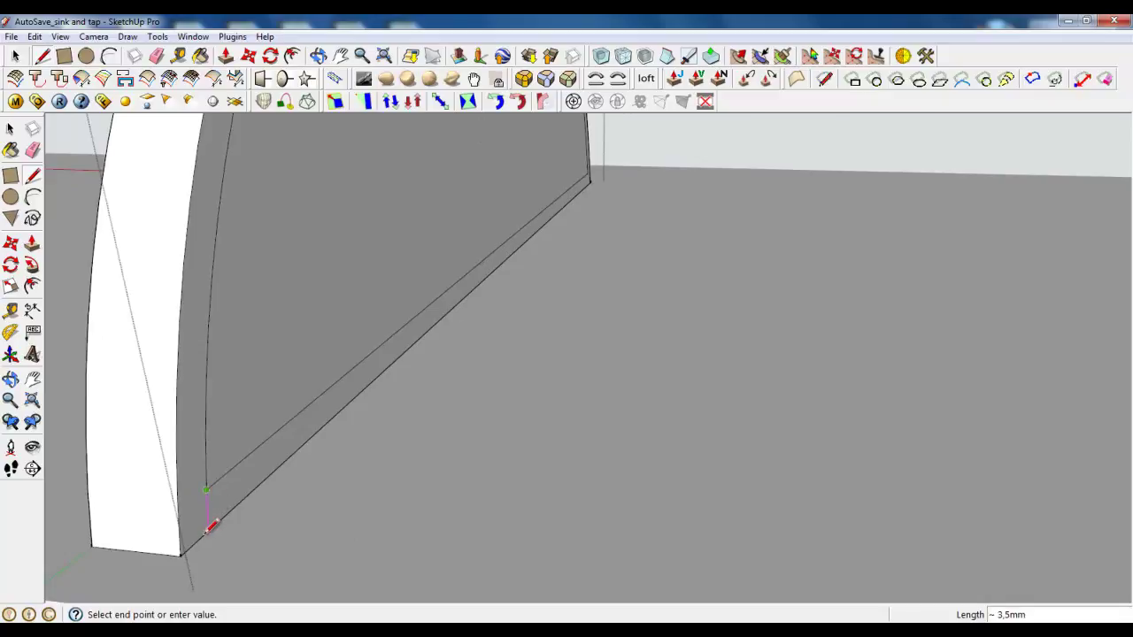
left_click(207, 529)
scroll(309, 526, "down", 3)
scroll(552, 185, "up", 4)
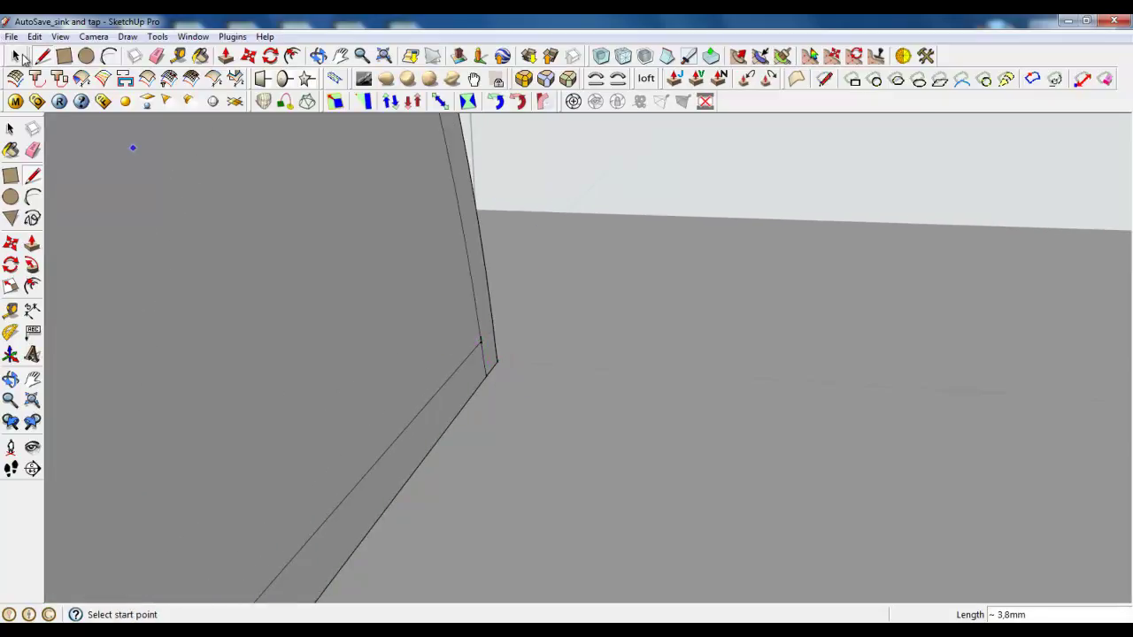
left_click(18, 57)
scroll(460, 307, "down", 5)
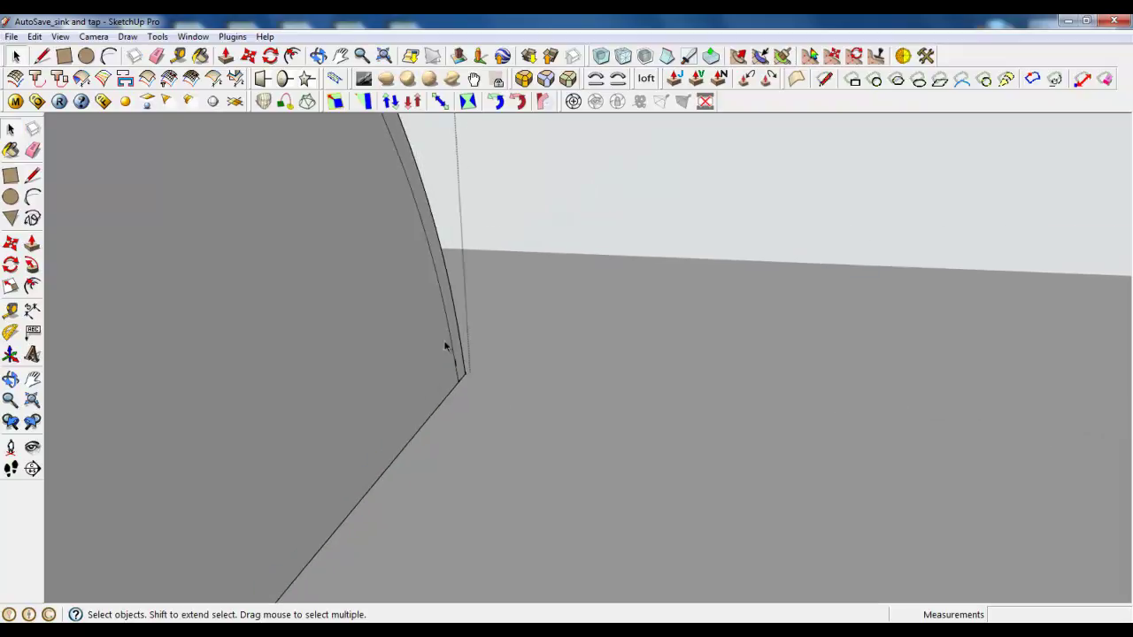
- Extrude the inner arched face about 419.8 mm along the plate toward its far end with Push/Pull
left_click(226, 56)
left_click(369, 311)
scroll(458, 339, "down", 3)
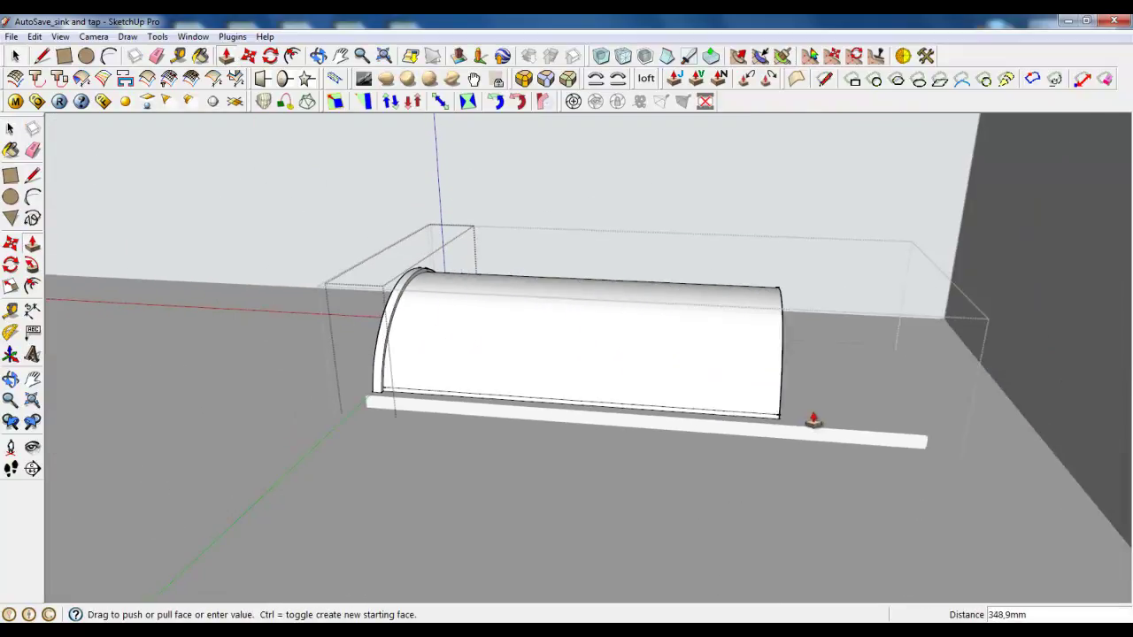
left_click(892, 431)
scroll(836, 416, "up", 2)
middle_click_drag(815, 413, 759, 419)
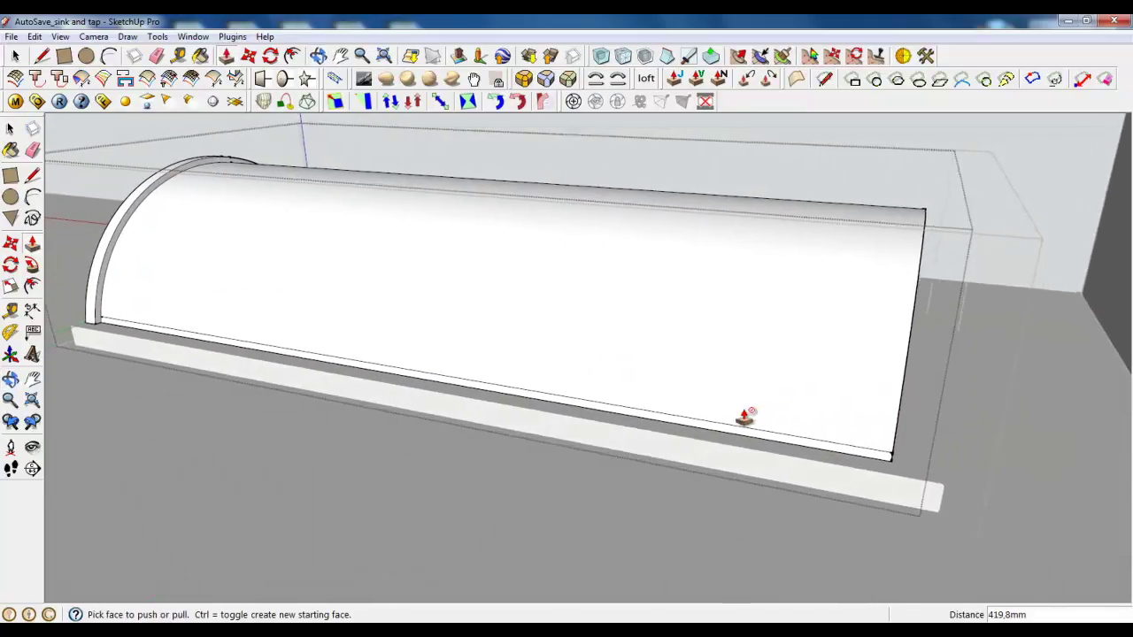
- Extend the far end of the arched body by another 8.5 mm with Push/Pull
scroll(982, 453, "up", 1)
middle_click_drag(981, 452, 905, 445)
scroll(887, 423, "up", 3)
left_click(867, 404)
left_click(916, 419)
scroll(938, 437, "down", 4)
middle_click_drag(695, 450, 769, 456)
left_click_drag(768, 456, 776, 461)
scroll(775, 462, "down", 3)
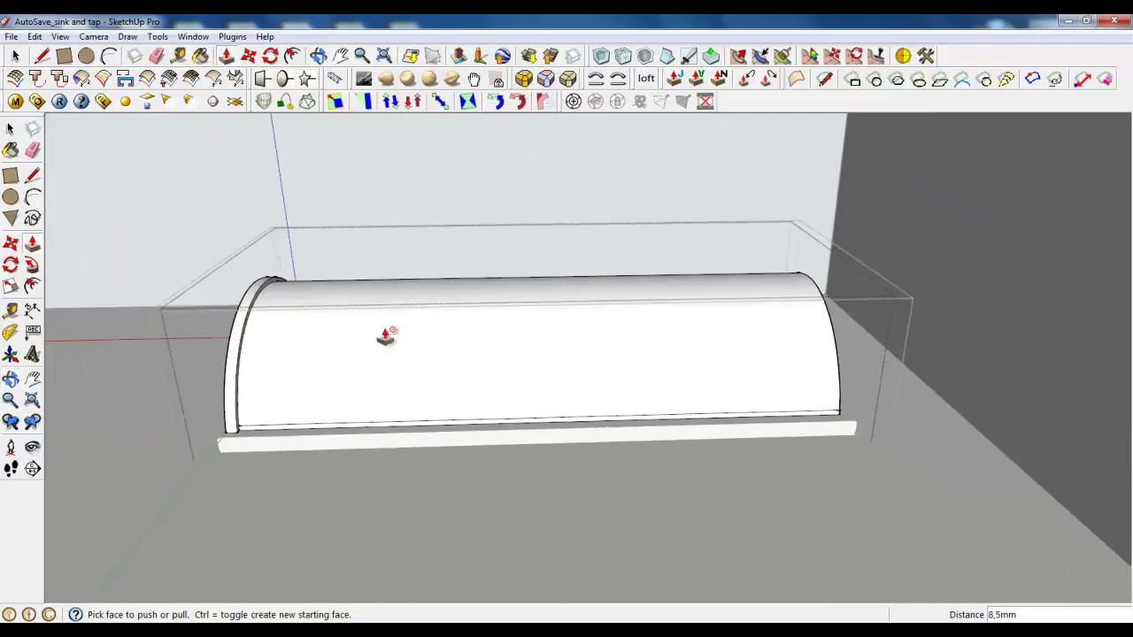
- Copy the end panel's outer face with its edges 436 mm along the plate onto the far end of the arched body
scroll(286, 306, "up", 5)
middle_click_drag(286, 306, 399, 328)
middle_click_drag(425, 501, 552, 360)
left_click(15, 55)
left_click(392, 482)
left_click(249, 55)
scroll(304, 270, "down", 3)
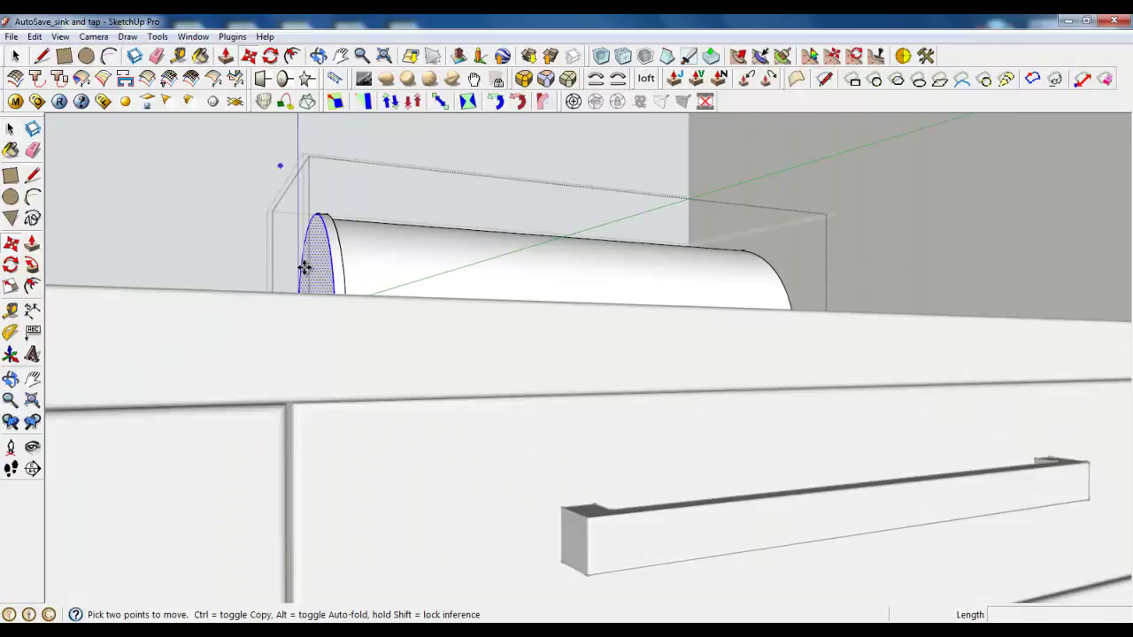
middle_click_drag(303, 271, 359, 293)
scroll(367, 324, "up", 6)
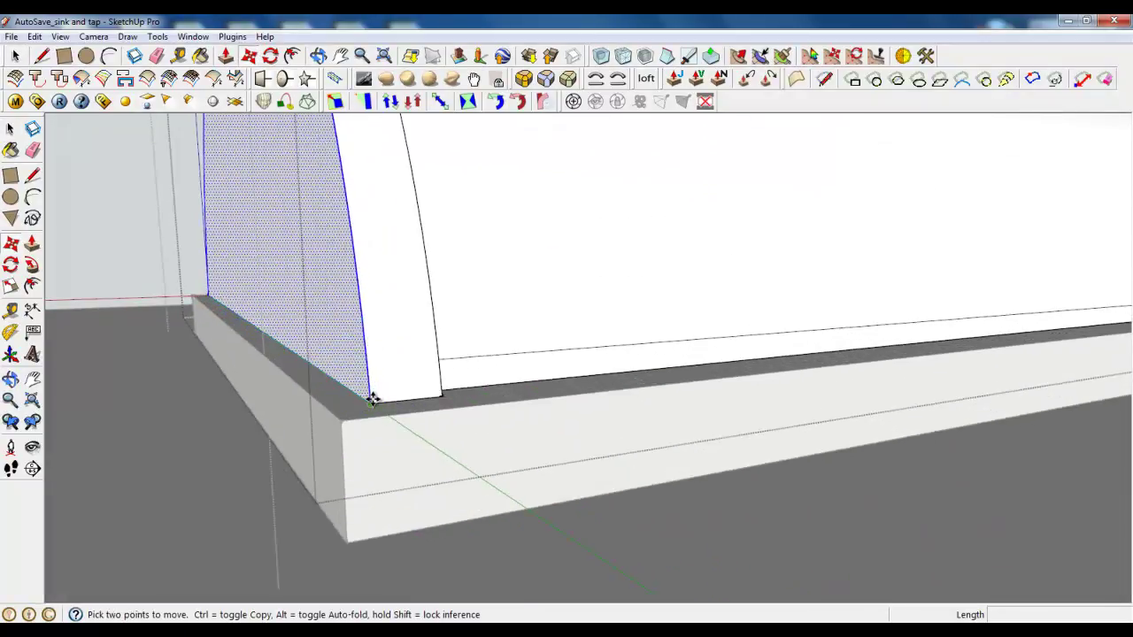
left_click(373, 400)
key("ctrl")
middle_click_drag(520, 378, 208, 396)
scroll(79, 367, "down", 5)
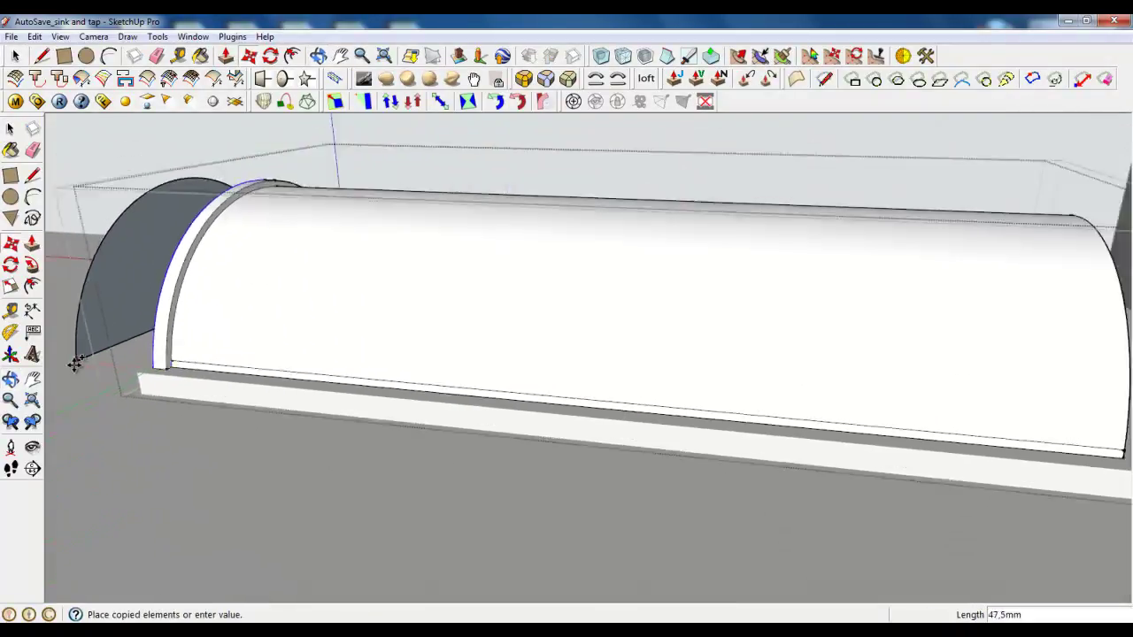
scroll(76, 365, "down", 1)
scroll(807, 428, "up", 4)
scroll(887, 444, "up", 2)
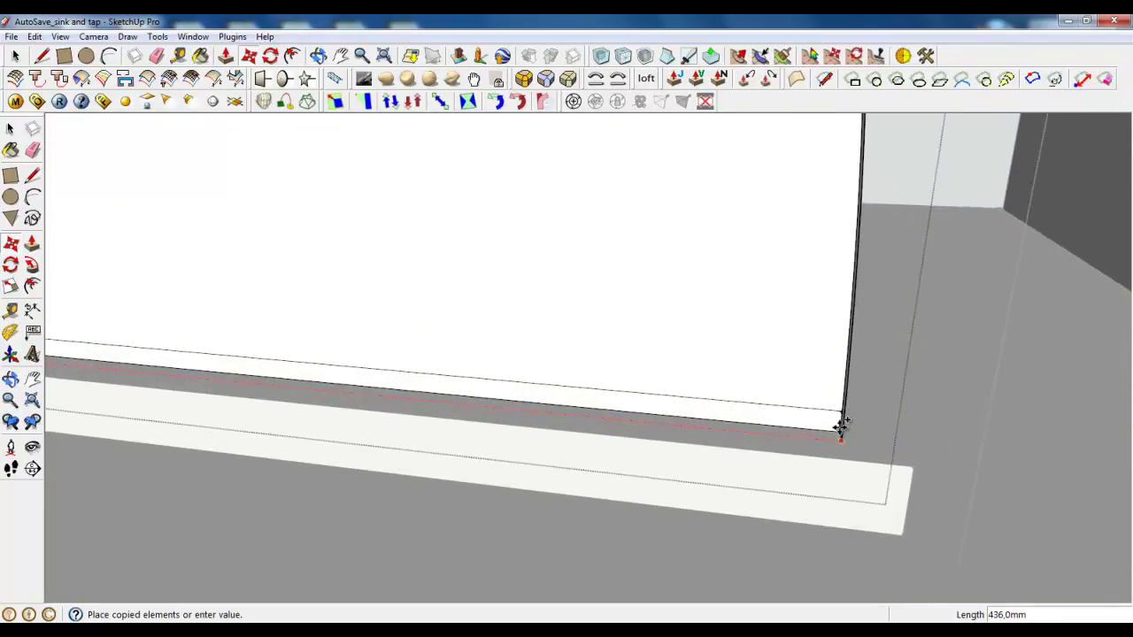
left_click(840, 429)
scroll(753, 437, "down", 2)
scroll(898, 438, "up", 3)
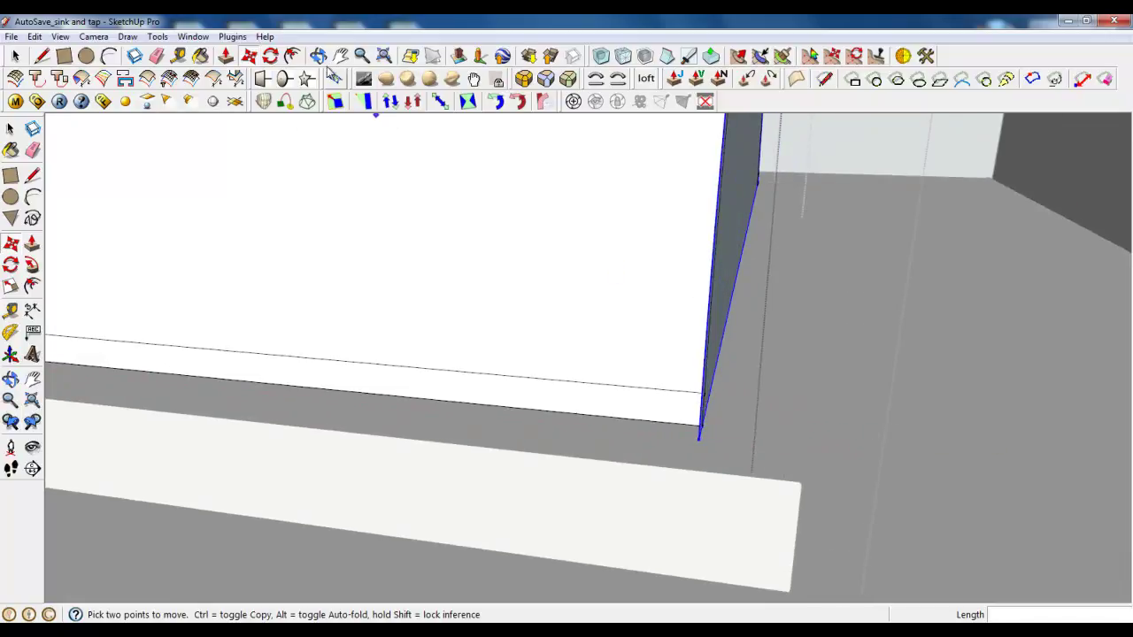
left_click(225, 56)
left_click(224, 57)
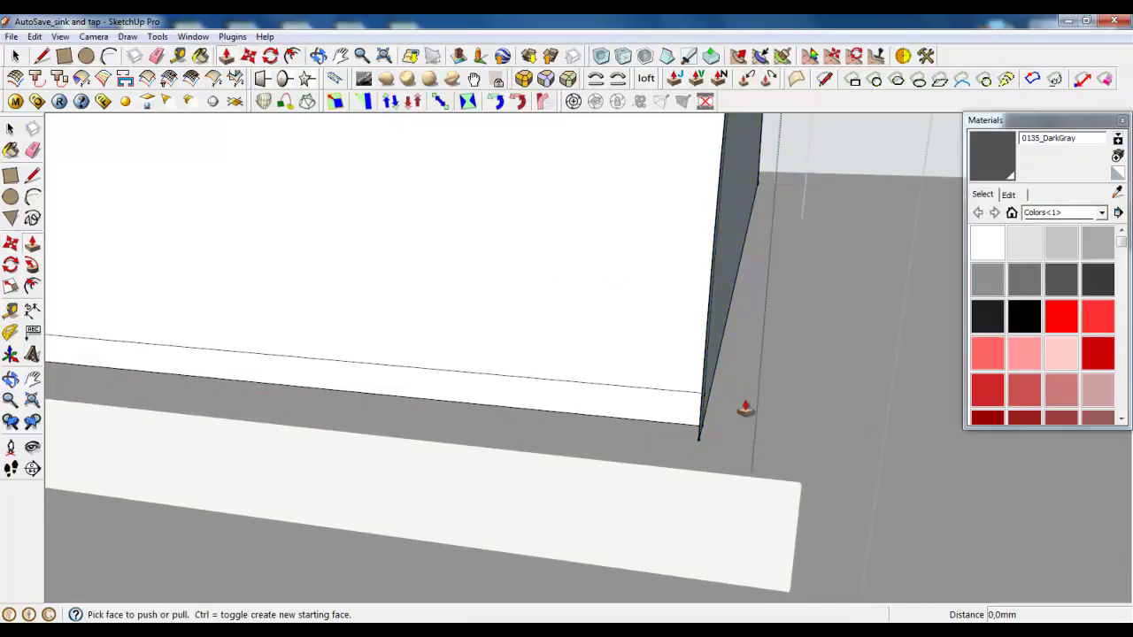
scroll(640, 399, "up", 3)
left_click(670, 430)
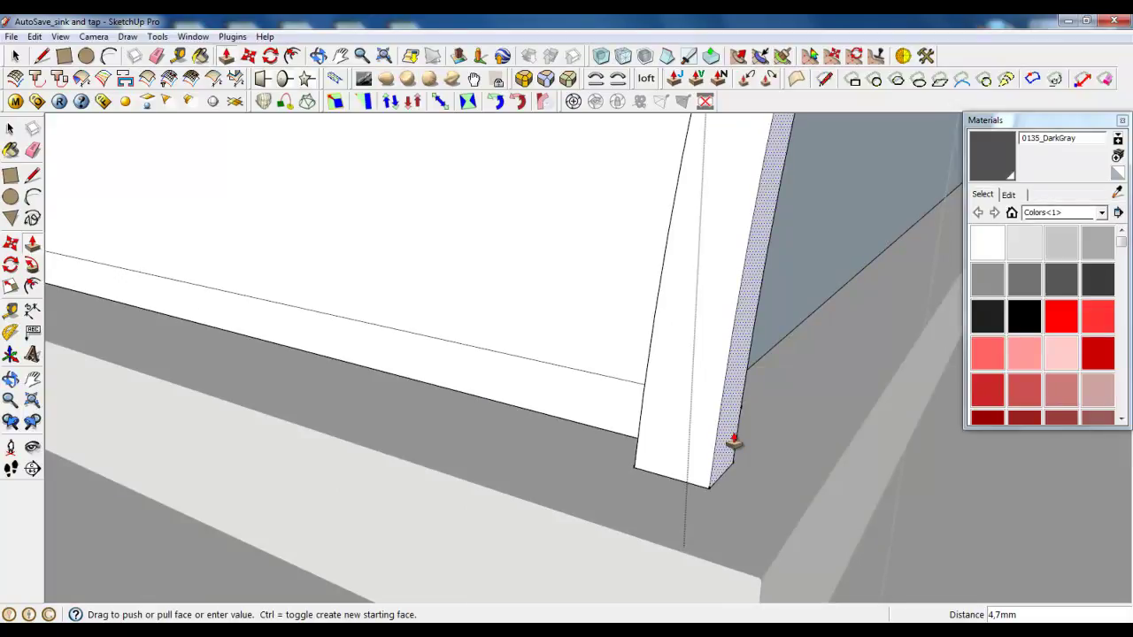
key("space")
- Measure the thickness of the first end panel along its base edge with the Line tool
middle_click_drag(402, 257, 826, 383)
scroll(827, 383, "down", 5)
scroll(80, 409, "up", 2)
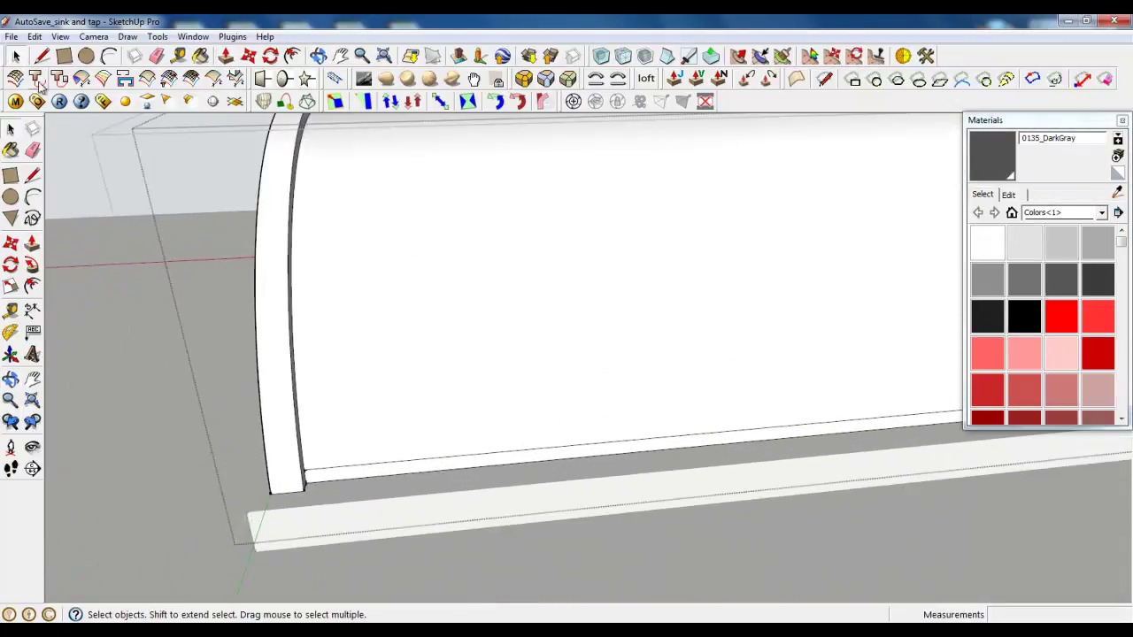
key("l")
left_click(271, 497)
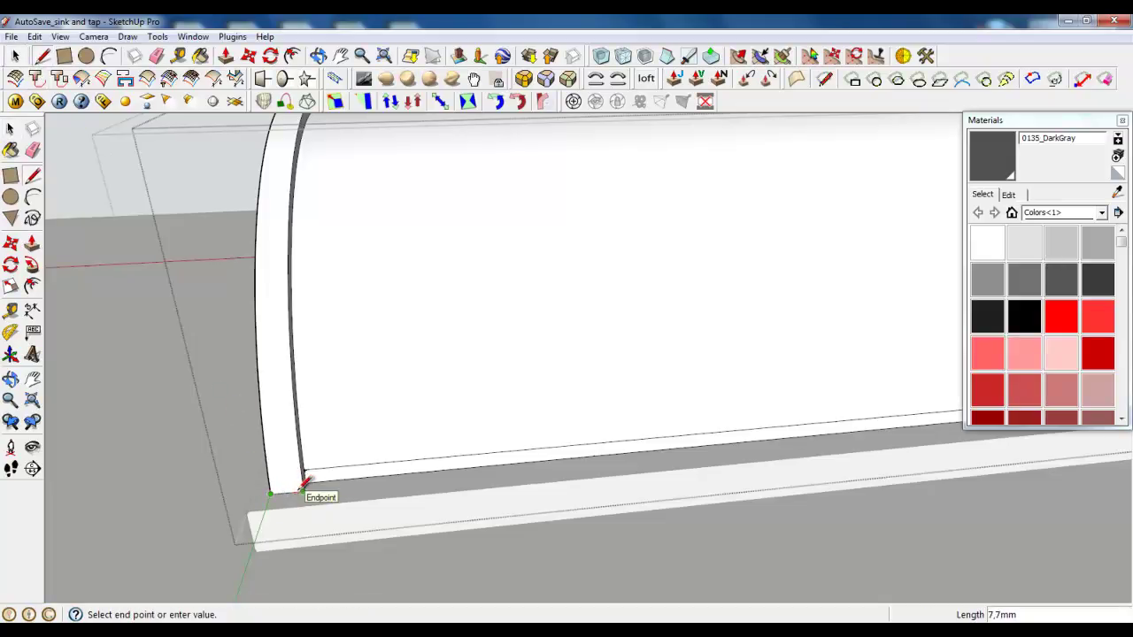
left_click(15, 57)
- Extrude the copied arch rim at the body's far end 7.7 mm outward with Push/Pull to form the second end panel
scroll(150, 476, "down", 5)
scroll(703, 503, "up", 1)
scroll(704, 507, "up", 6)
left_click(226, 56)
middle_click_drag(466, 436, 357, 445)
left_click(416, 390)
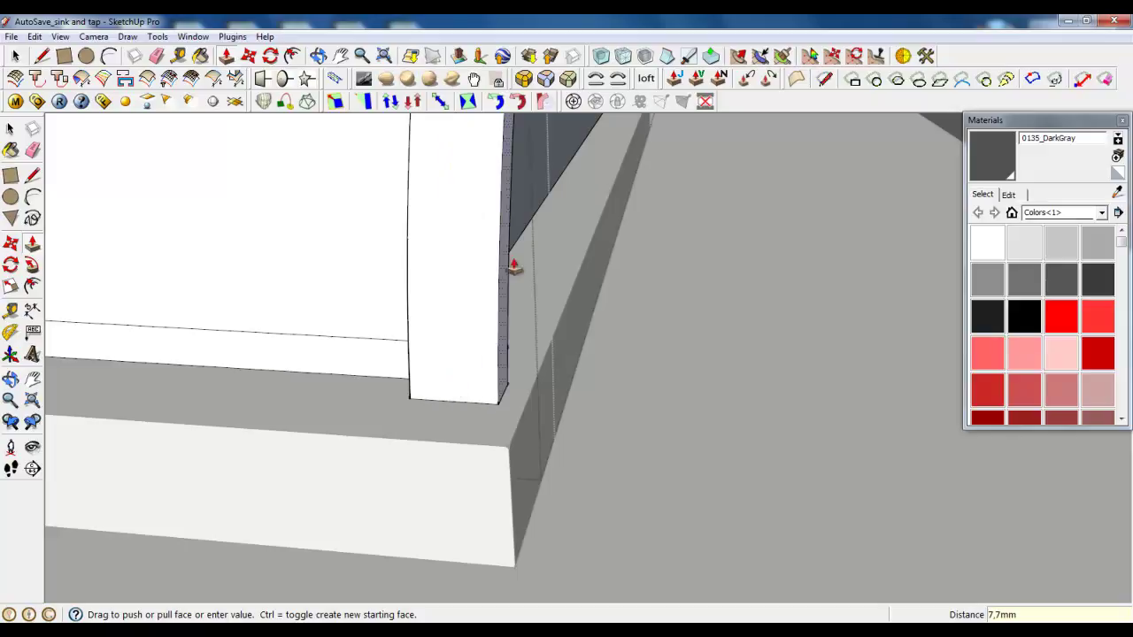
left_click(505, 257)
- Erase the leftover edge on the second end panel's outer face
middle_click_drag(521, 423, 535, 463)
left_click(157, 56)
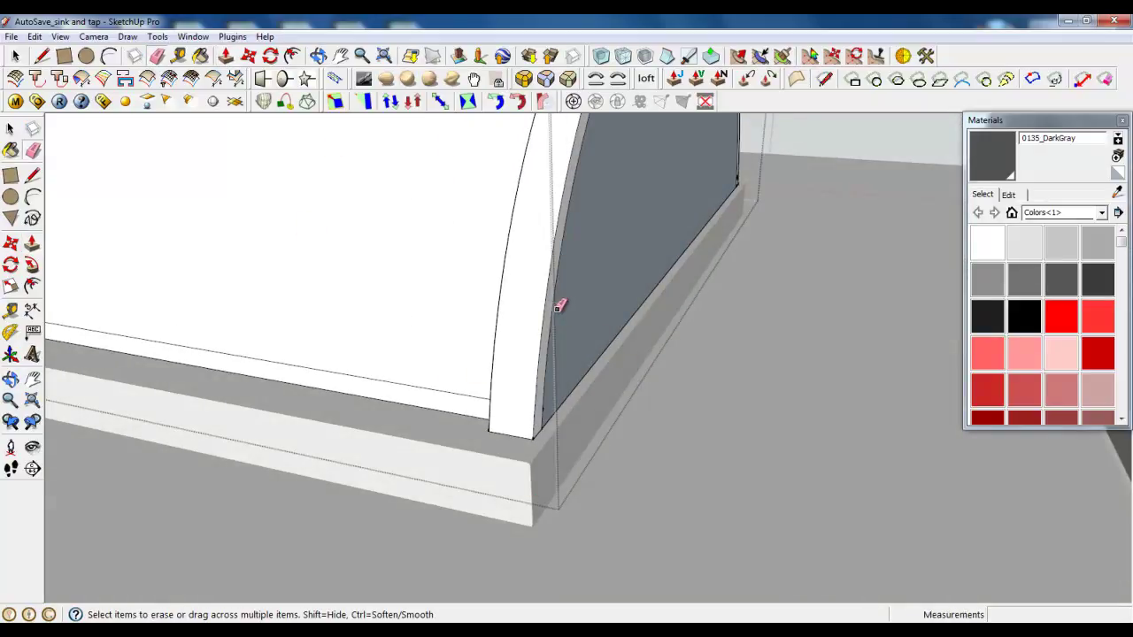
left_click(555, 307)
mouse_move(488, 392)
middle_mouse_down()
mouse_move(642, 422)
mouse_move(918, 413)
mouse_move(848, 393)
middle_mouse_up()
scroll(71, 124, "up", 1)
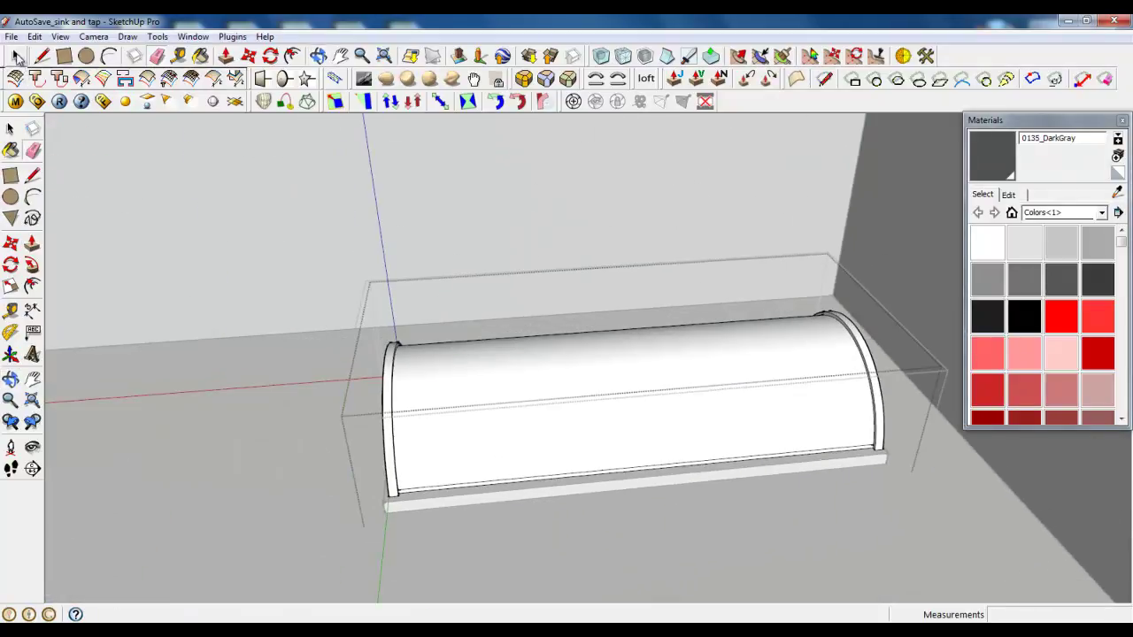
- Turn on the display of hidden geometry to show the facet lines on the arched body
left_click(15, 56)
scroll(450, 470, "up", 2)
mouse_move(450, 470)
middle_mouse_down()
mouse_move(516, 487)
mouse_move(661, 418)
middle_mouse_up()
scroll(660, 419, "down", 3)
scroll(278, 247, "up", 3)
left_click(59, 38)
left_click(100, 85)
- Draw a rectangle about 88 × 9 mm between the facet lines, centred low on the front of the arched body
scroll(708, 565, "up", 2)
scroll(387, 470, "up", 1)
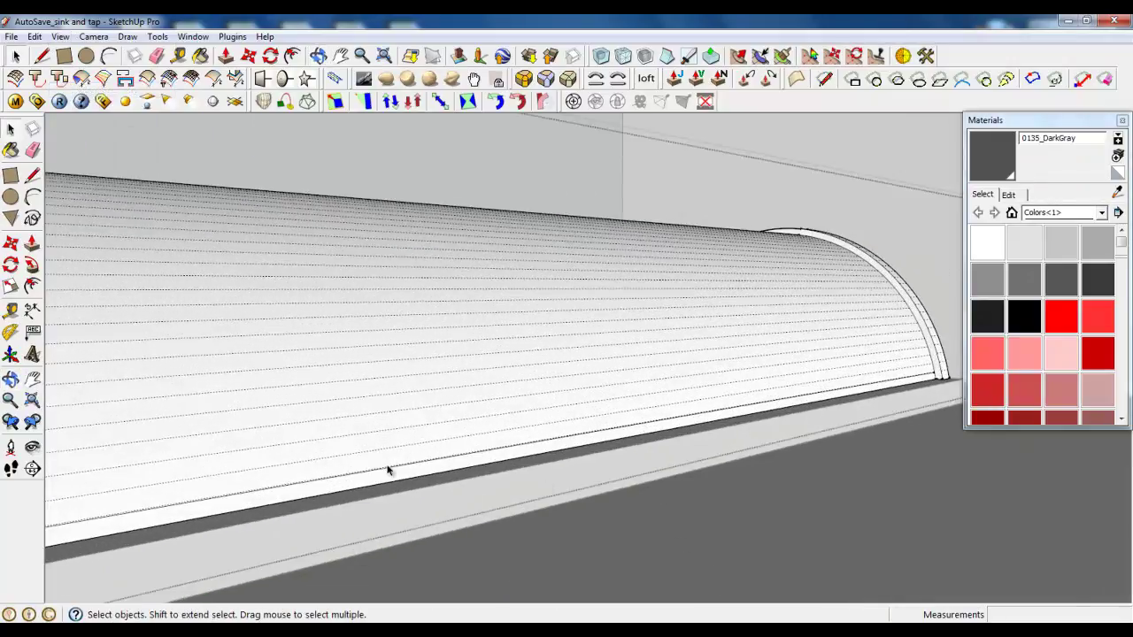
middle_click_drag(387, 470, 412, 361)
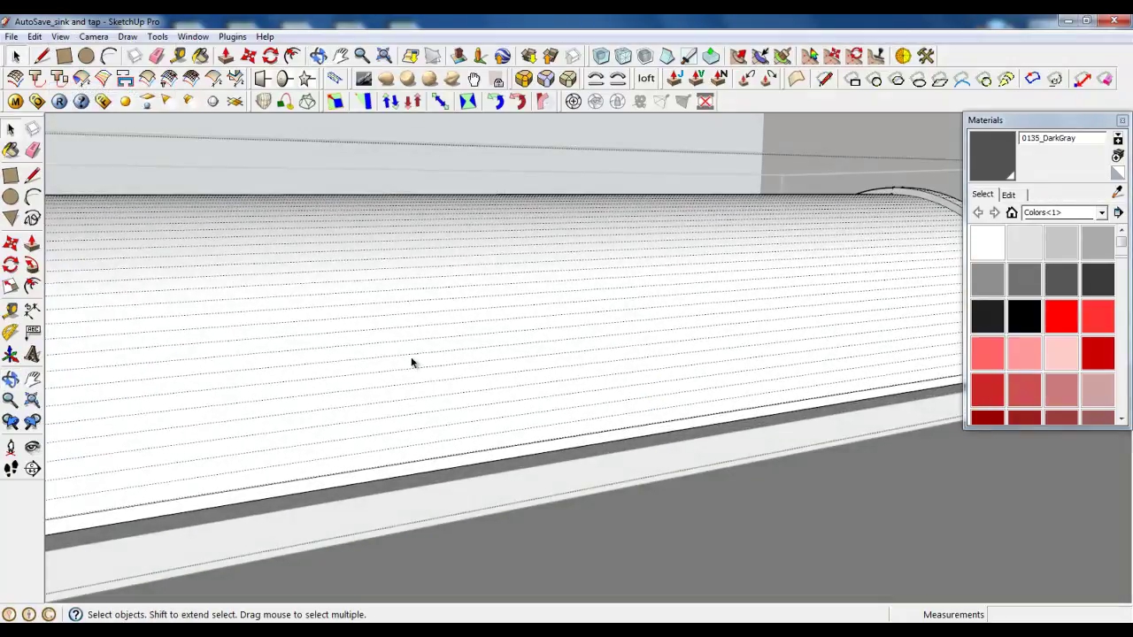
left_click(63, 60)
middle_click_drag(195, 461, 512, 452)
middle_click_drag(651, 429, 544, 438)
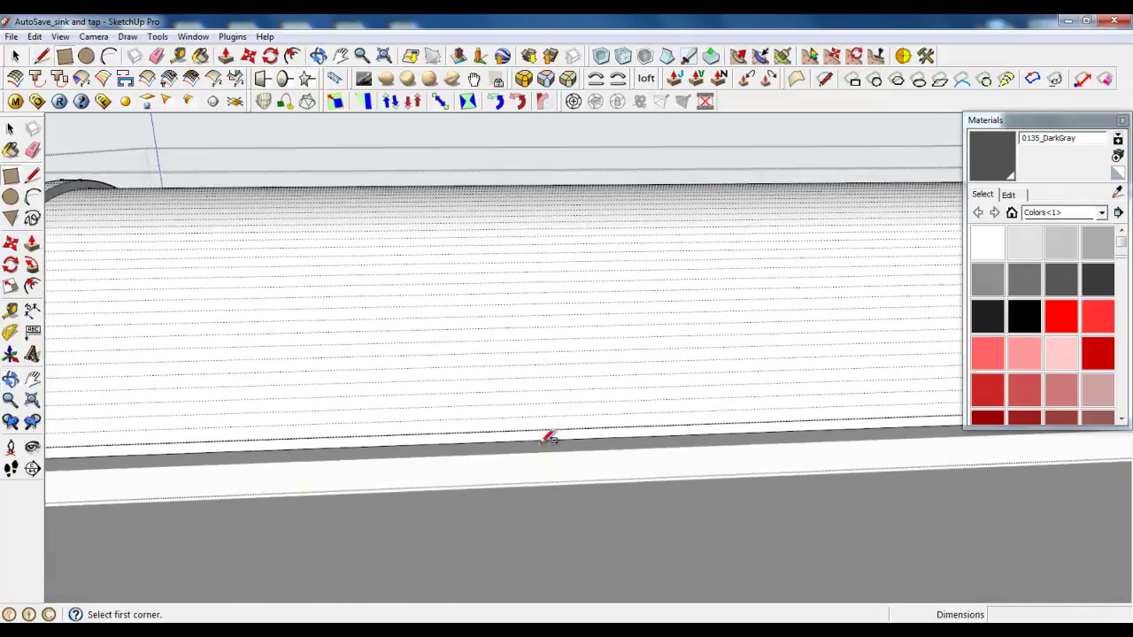
scroll(531, 425, "down", 4)
left_click(497, 404)
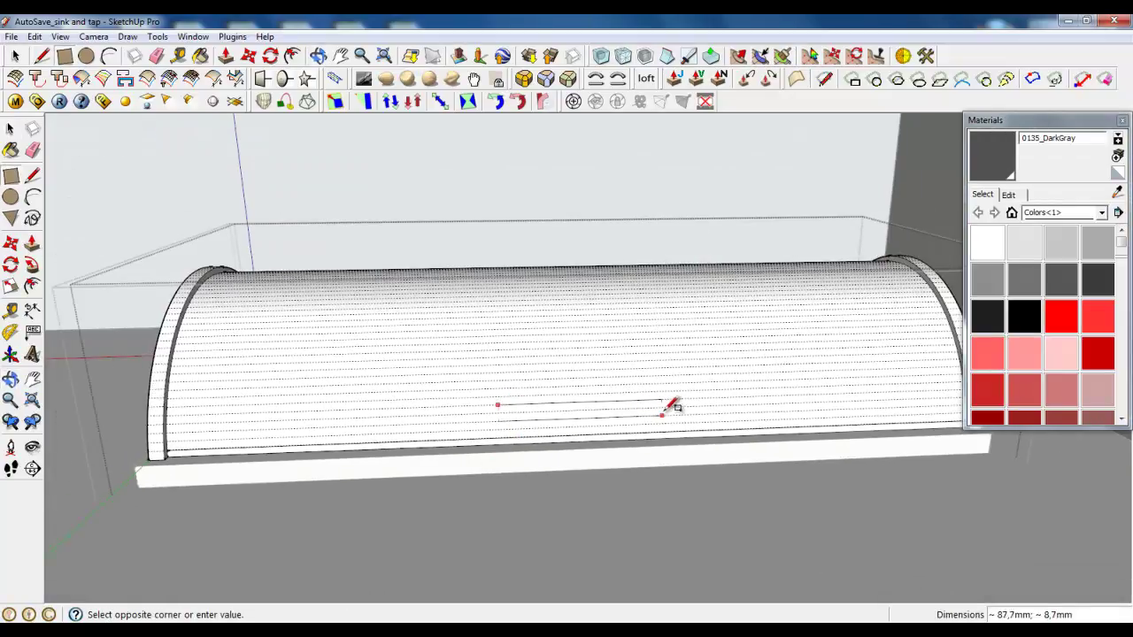
left_click(666, 406)
- Extrude the narrow rectangle 4.7 mm outward with Push/Pull to form the container's handle
middle_click_drag(708, 449, 496, 442)
scroll(473, 440, "up", 8)
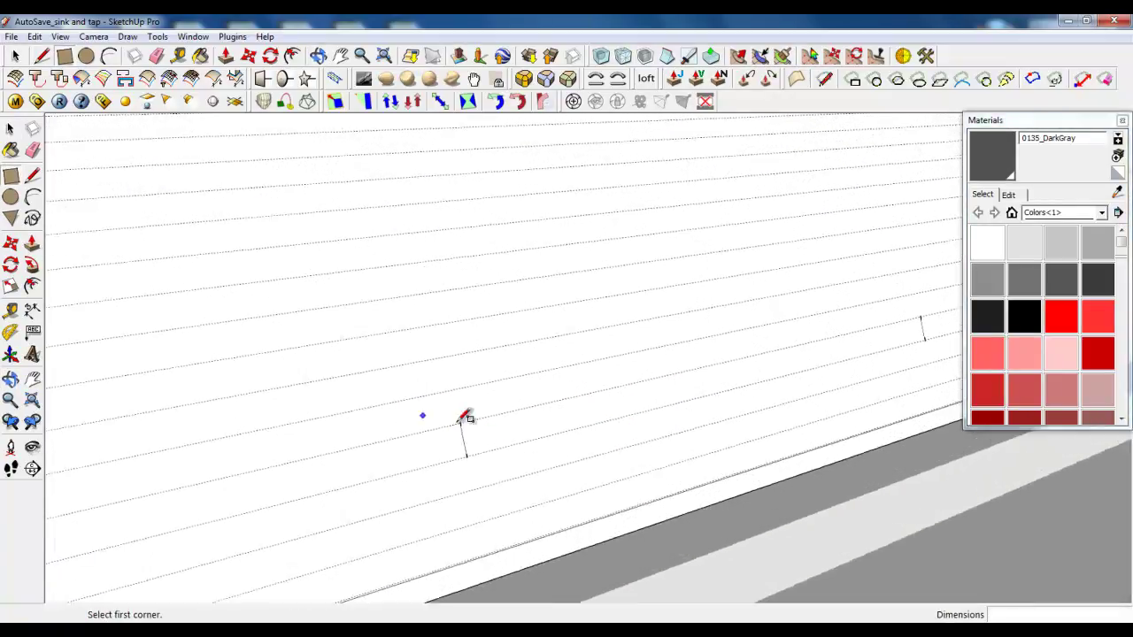
middle_click_drag(575, 423, 486, 354)
left_click(226, 56)
left_click(505, 451)
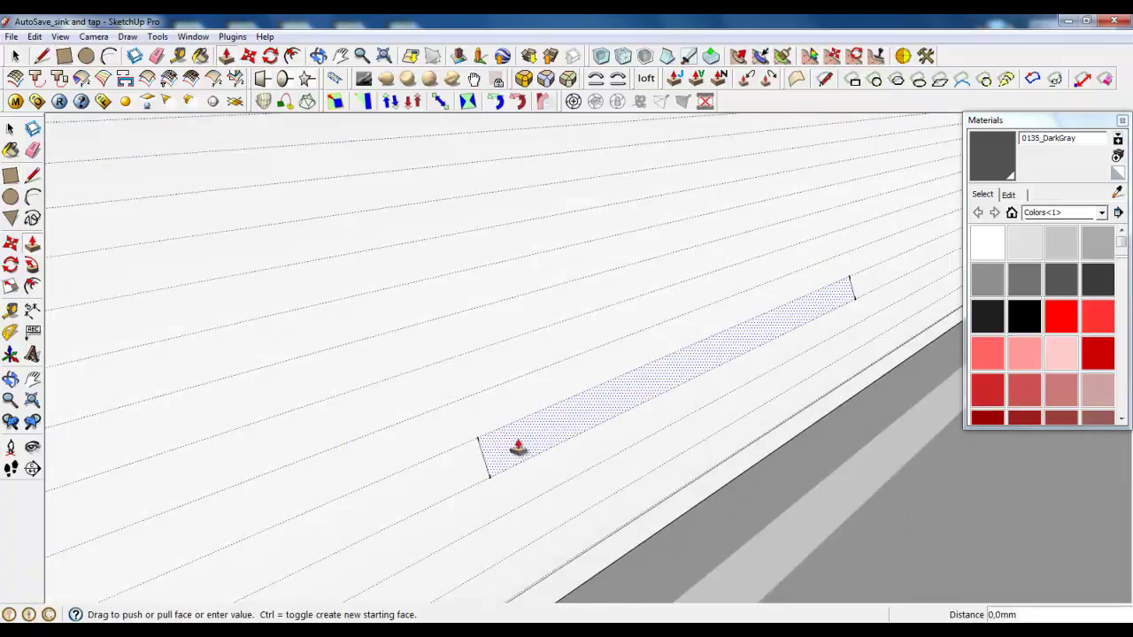
left_click(537, 447)
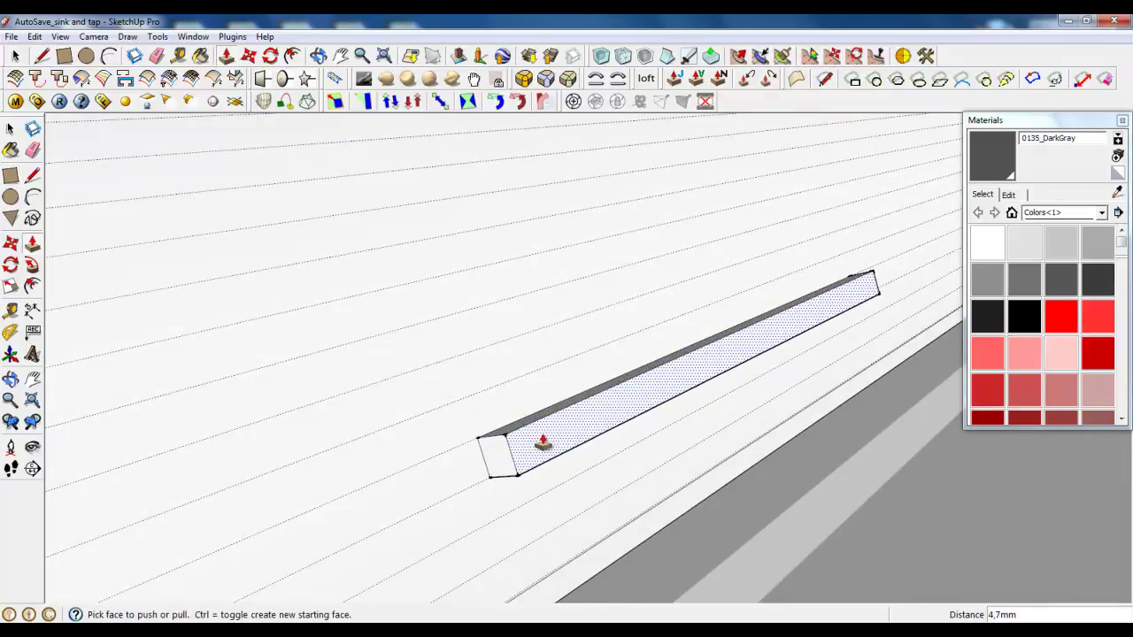
middle_click_drag(534, 450, 514, 438)
- Round the edges of the handle's front face with Round Corner at 1.0 mm offset and 3 segments, and close the body group
left_click(16, 57)
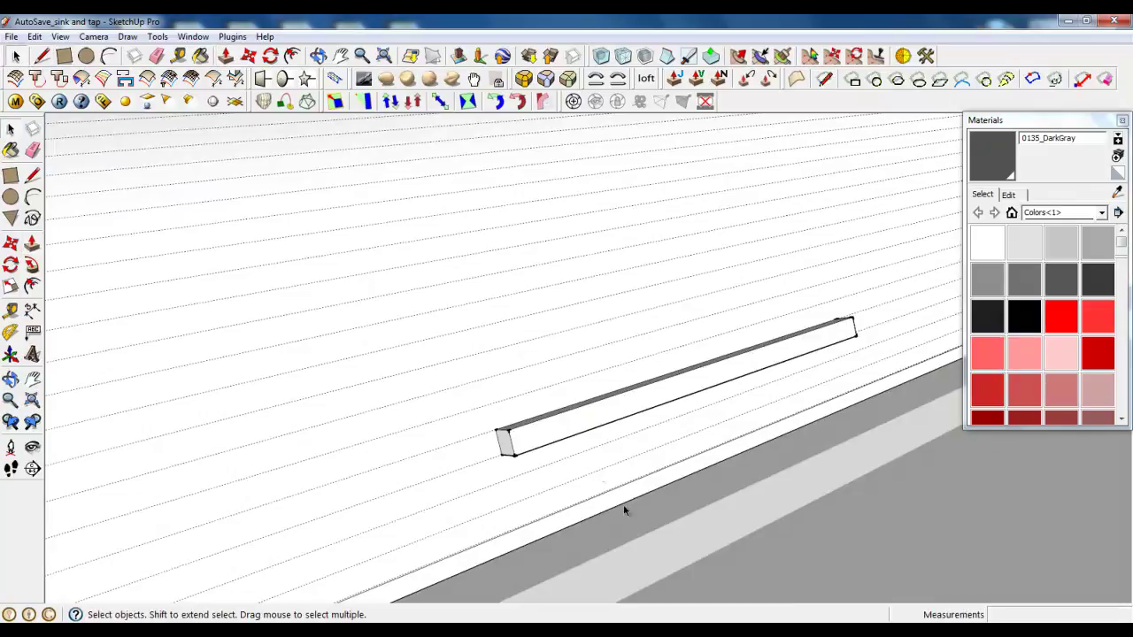
left_click(566, 426)
left_click(494, 100)
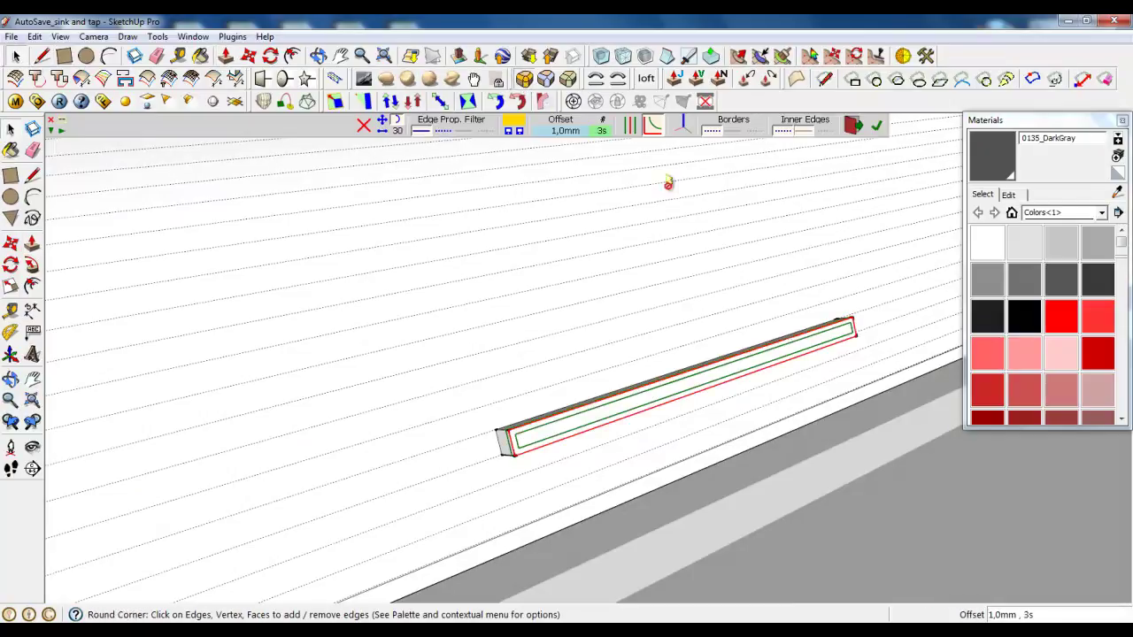
key("Return")
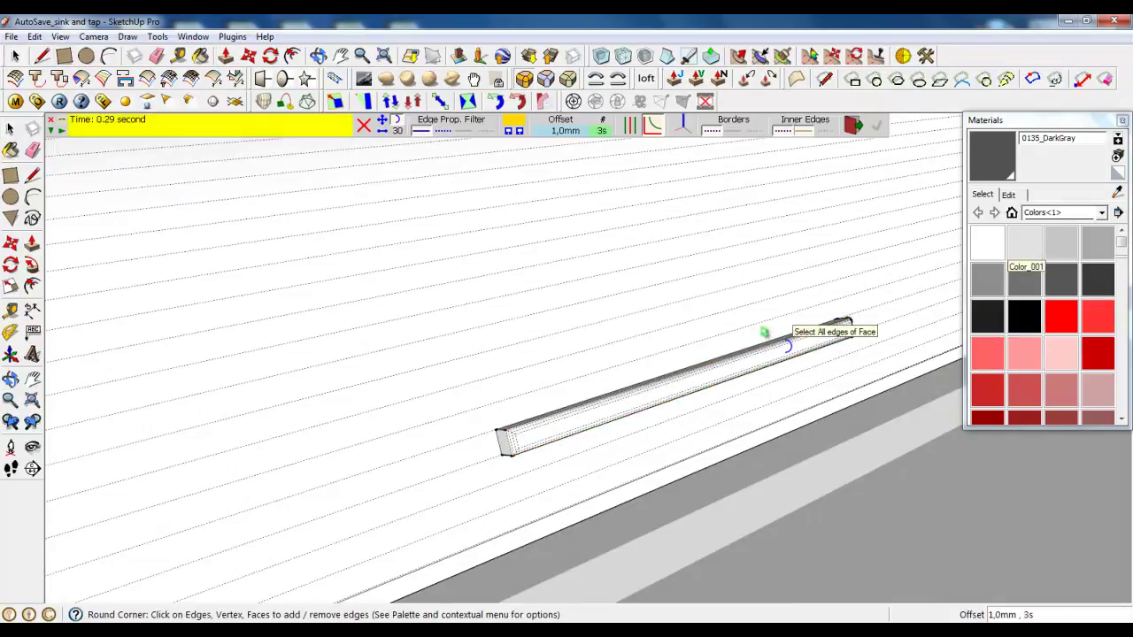
left_click(16, 56)
scroll(365, 301, "down", 10)
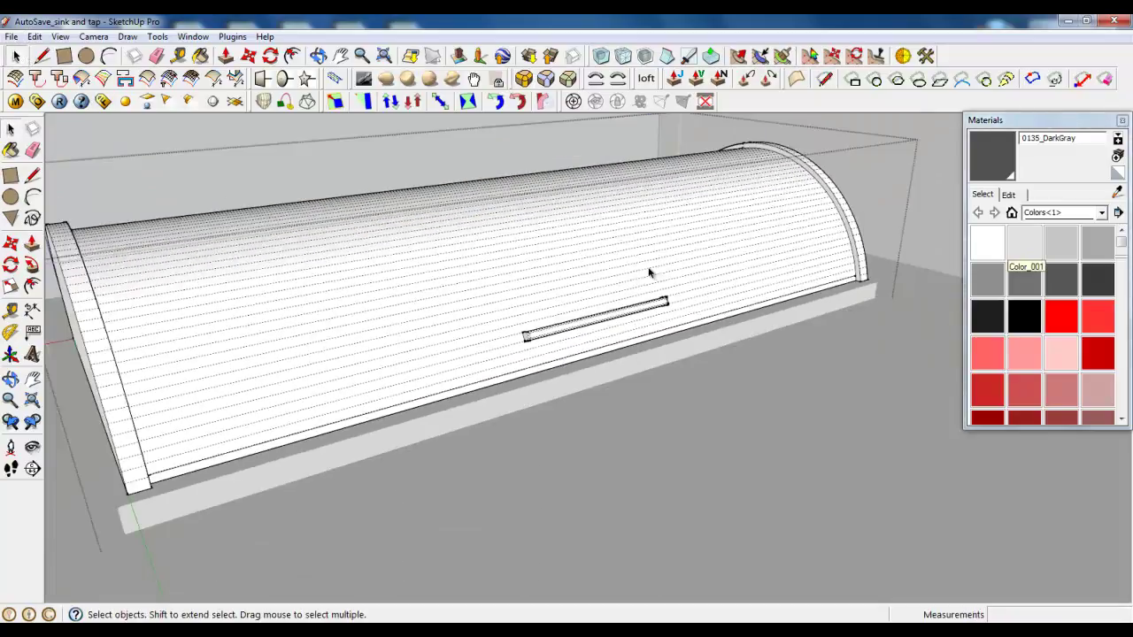
right_click(807, 340)
left_click(825, 352)
- Reopen the arched body for editing and turn off the display of hidden geometry
scroll(398, 350, "up", 7)
double_click(415, 322)
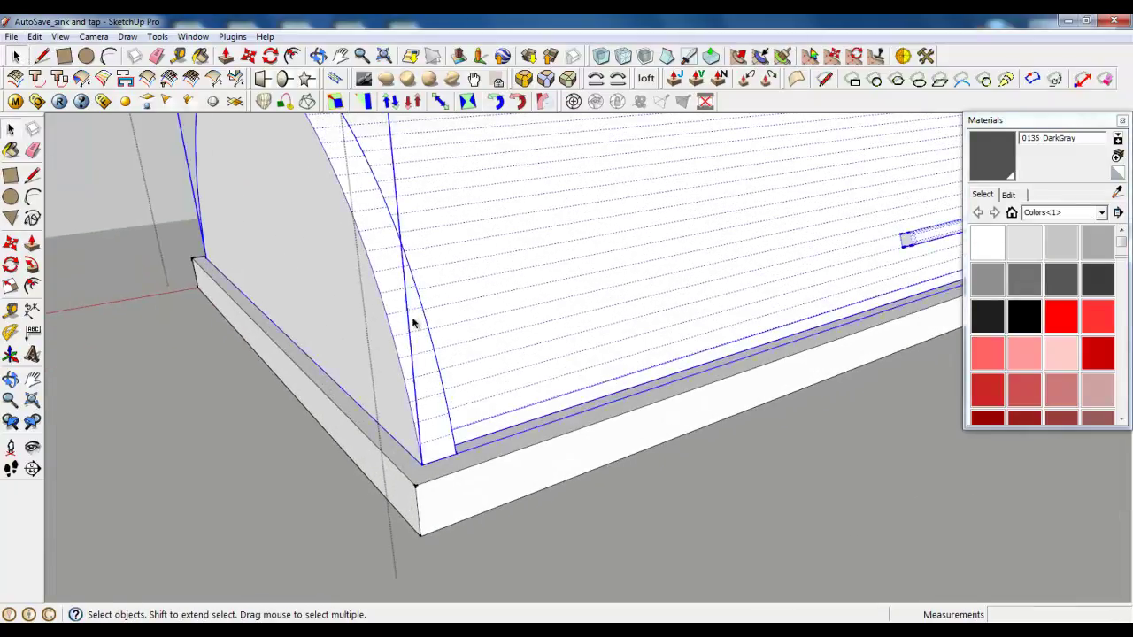
scroll(464, 441, "down", 3)
left_click(34, 36)
mouse_move(60, 37)
left_click(99, 89)
left_click(409, 322)
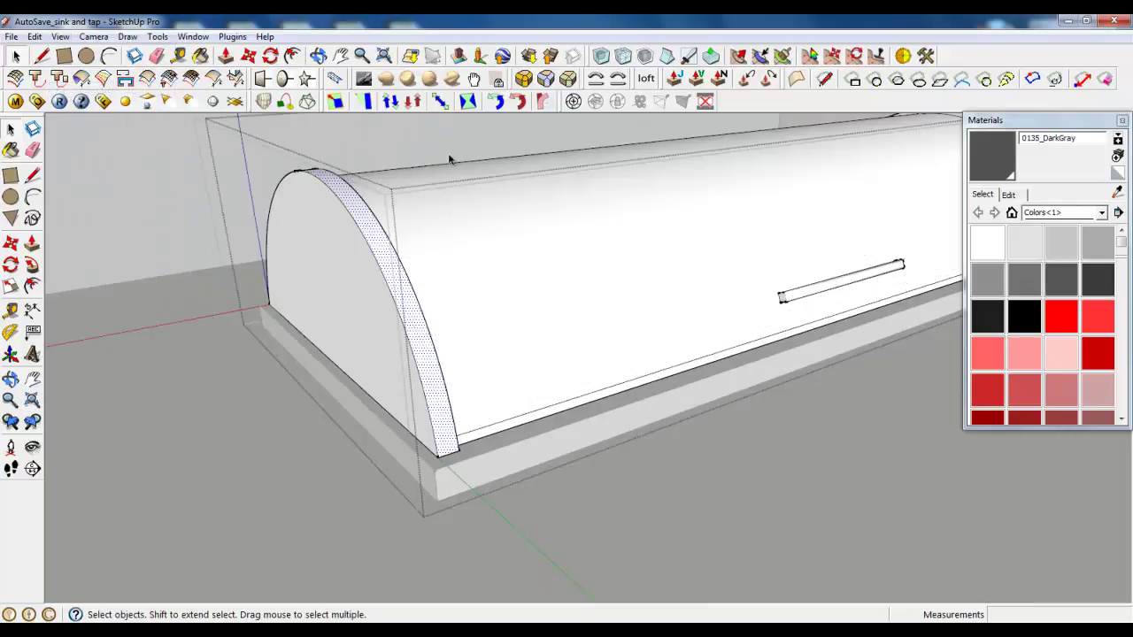
left_click(523, 80)
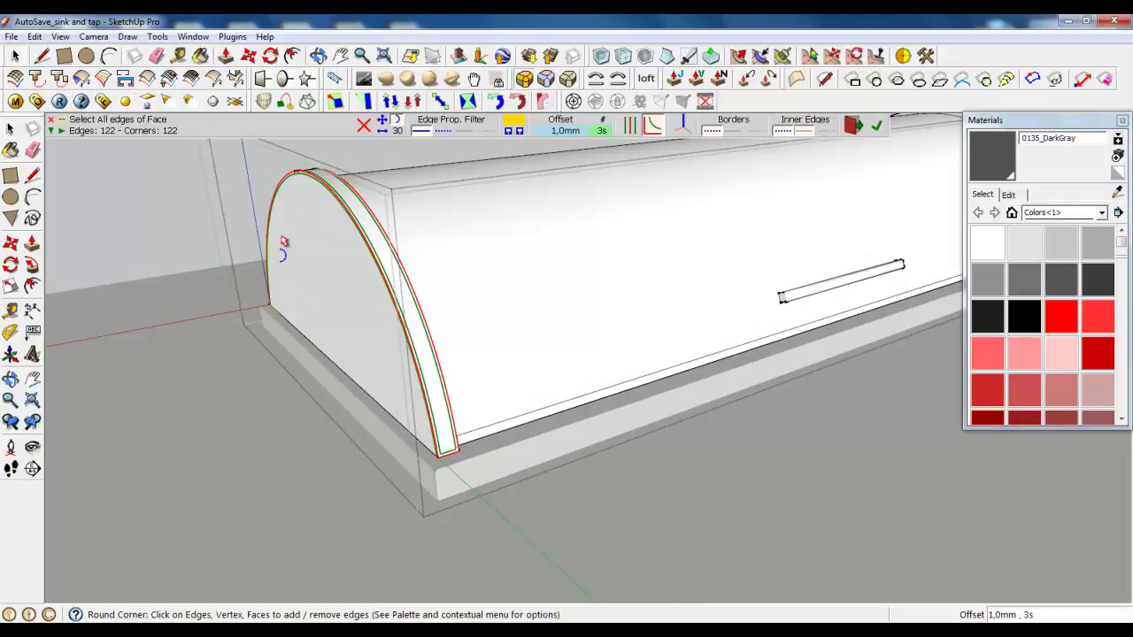
key("space")
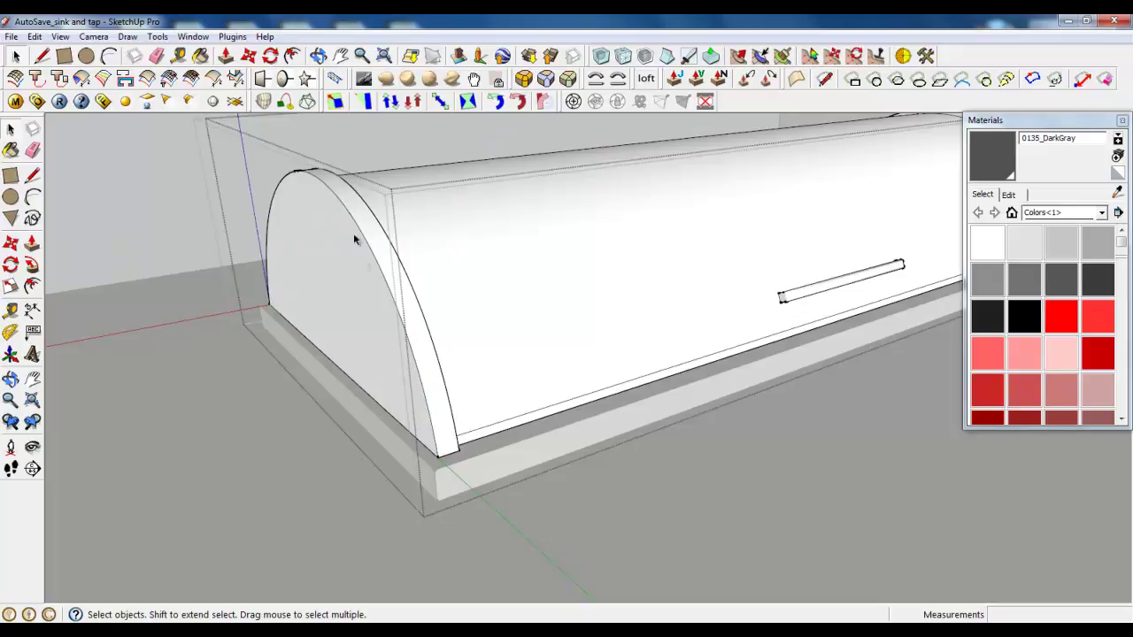
- Round the base plate's edges with Round Corner at 1.0 mm offset and 3 segments, and finish editing the container group
right_click(243, 336)
left_click(281, 340)
left_click(427, 461)
scroll(417, 438, "down", 3)
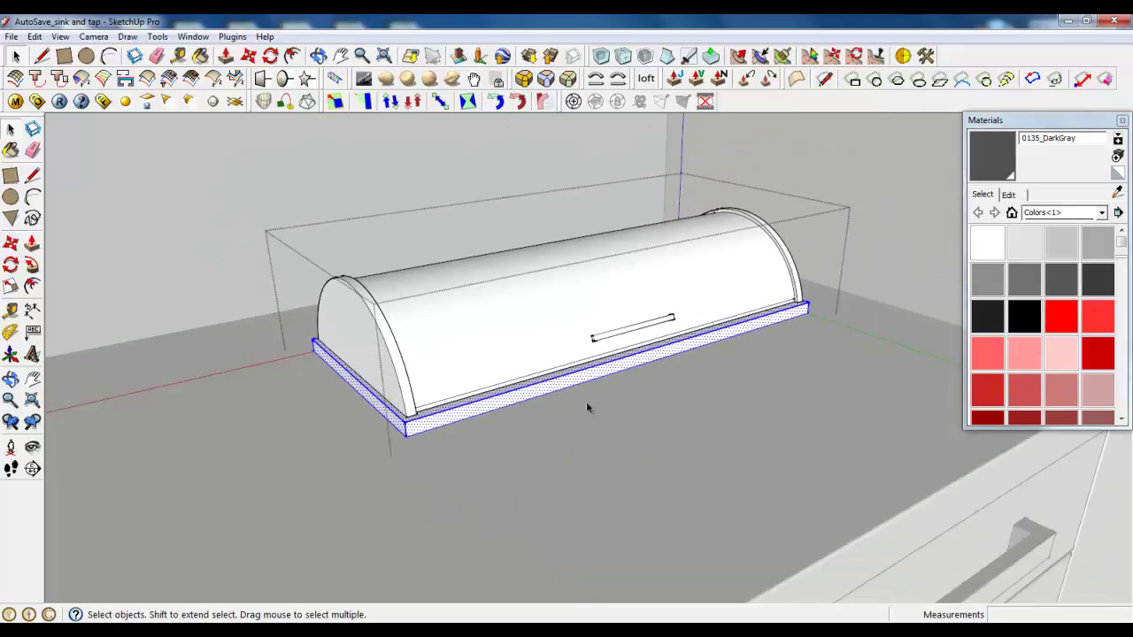
scroll(425, 414, "up", 2)
middle_click_drag(426, 415, 298, 368)
scroll(305, 370, "down", 5)
middle_click_drag(353, 391, 514, 384)
scroll(748, 384, "up", 3)
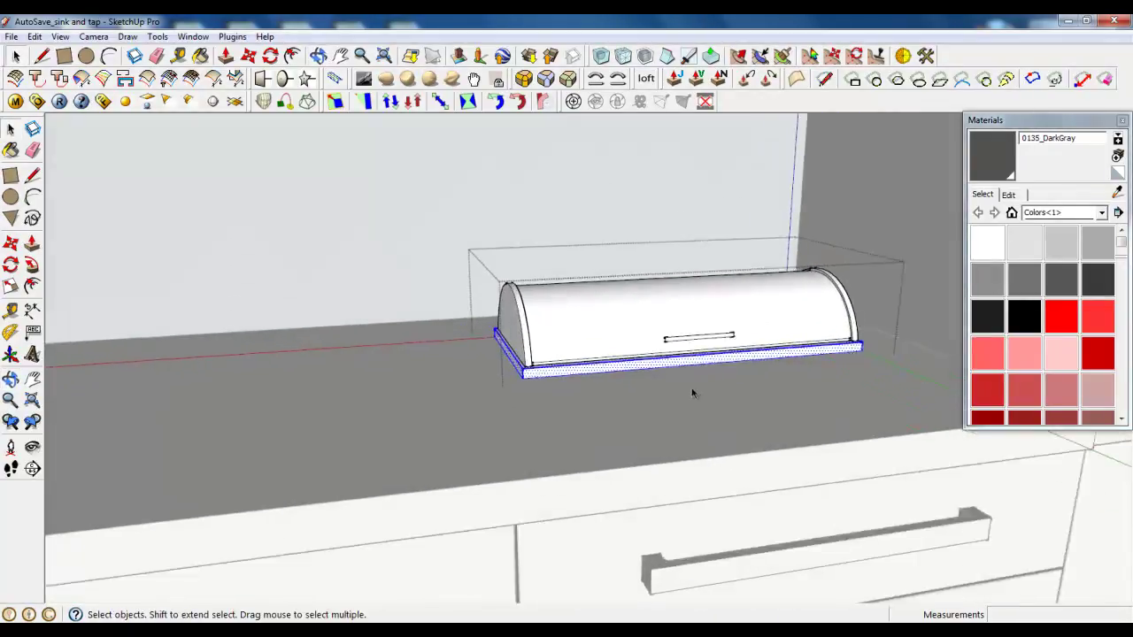
scroll(344, 470, "up", 3)
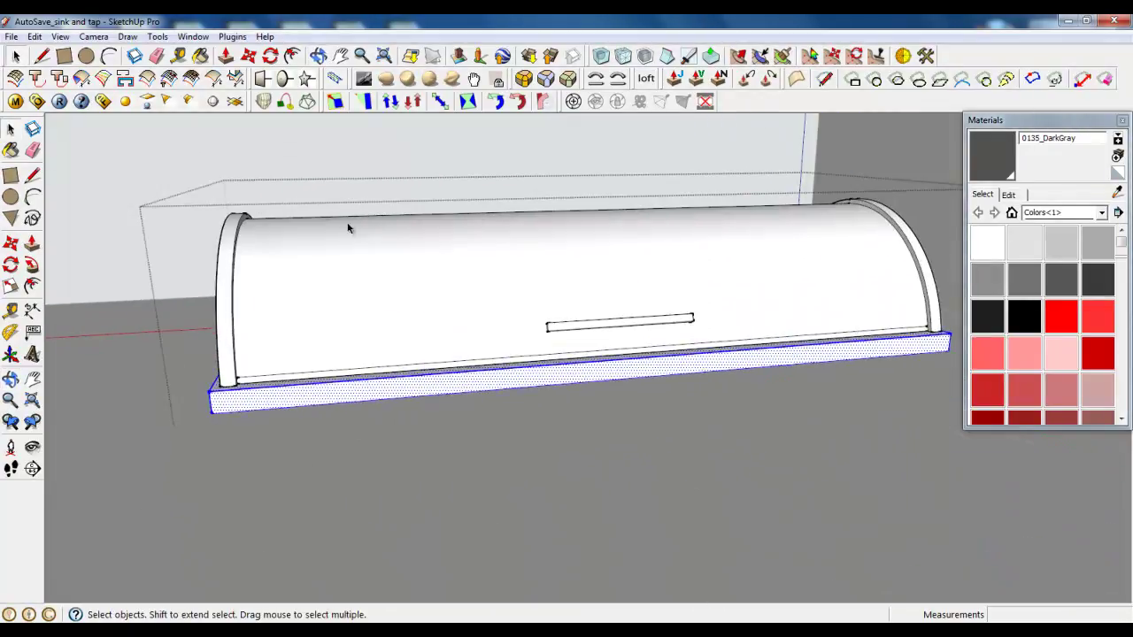
left_click(529, 83)
left_click(878, 125)
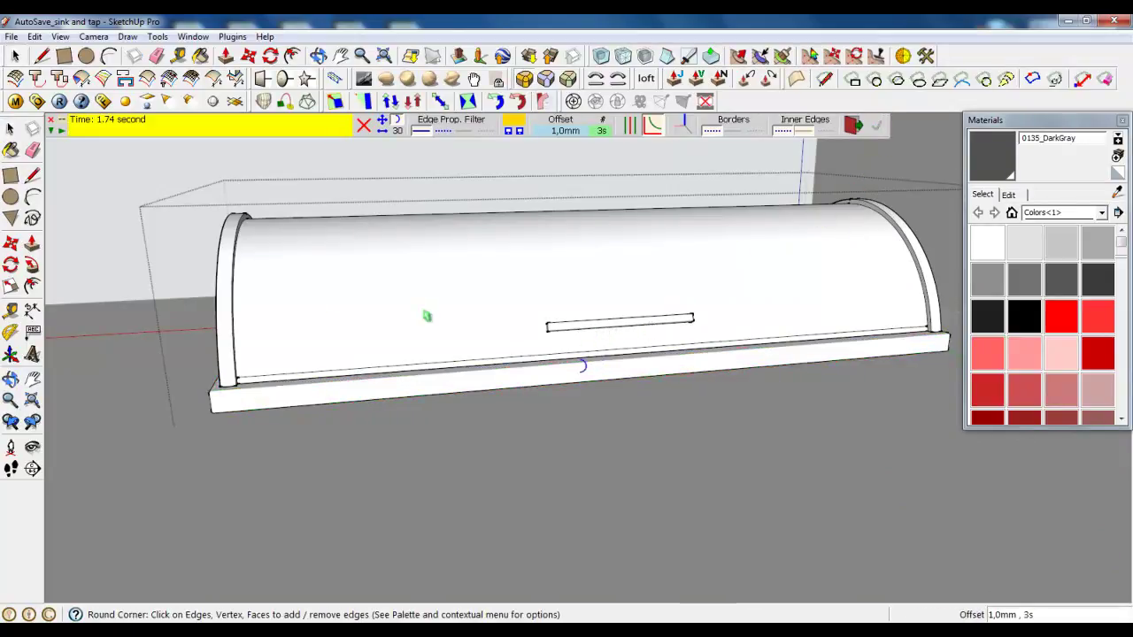
left_click(14, 55)
right_click(180, 179)
left_click(185, 189)
scroll(514, 292, "down", 6)
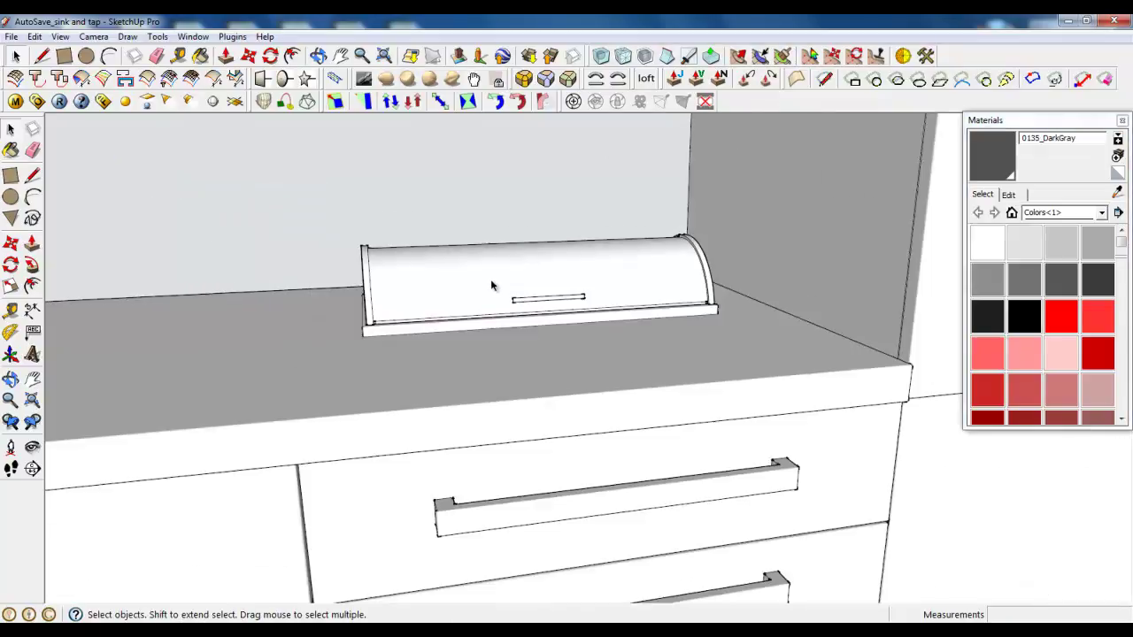
- Resize the finished container on the worktop with the Scale tool
middle_click_drag(493, 283, 472, 460)
scroll(496, 403, "up", 5)
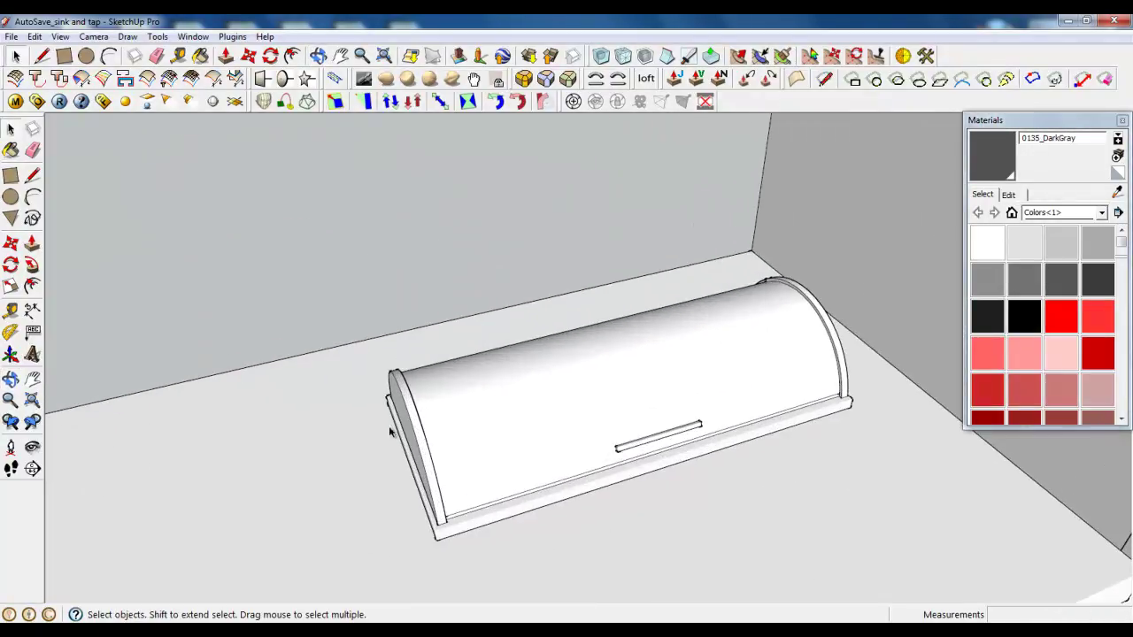
scroll(388, 456, "down", 3)
left_click(472, 452)
left_click(11, 287)
scroll(396, 482, "up", 2)
left_click_drag(413, 387, 639, 319)
- Examine the whole kitchen from several distances and angles to judge the container's size and place on the worktop
scroll(199, 413, "down", 4)
middle_click_drag(199, 411, 650, 458)
scroll(689, 427, "down", 6)
scroll(622, 230, "down", 3)
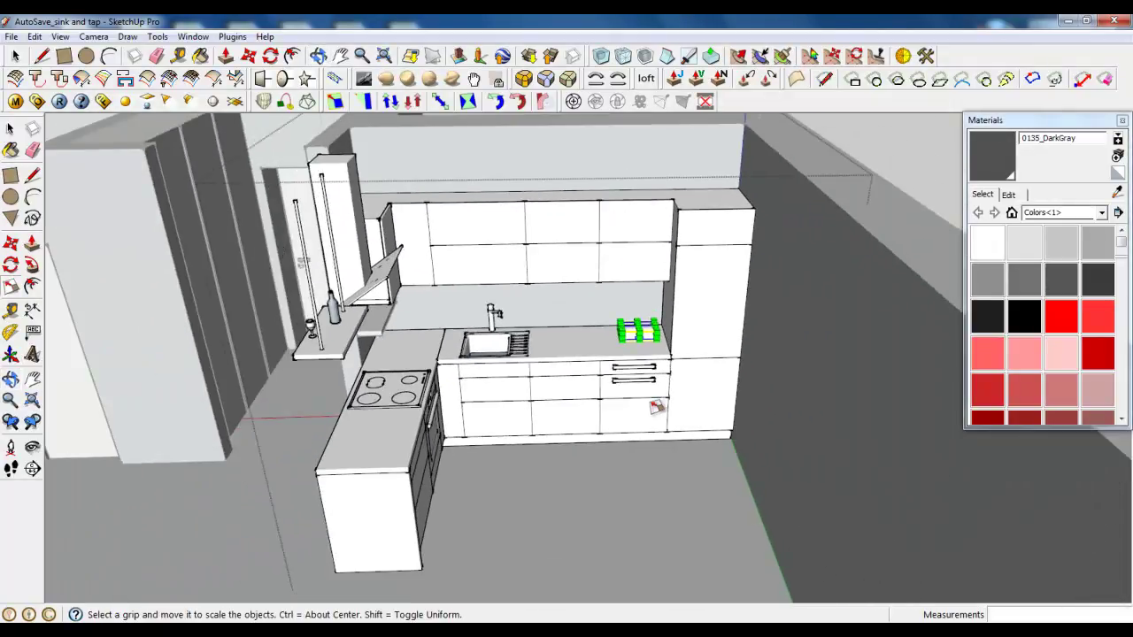
middle_click_drag(656, 408, 633, 409)
scroll(628, 403, "up", 3)
scroll(630, 402, "down", 1)
scroll(659, 348, "down", 1)
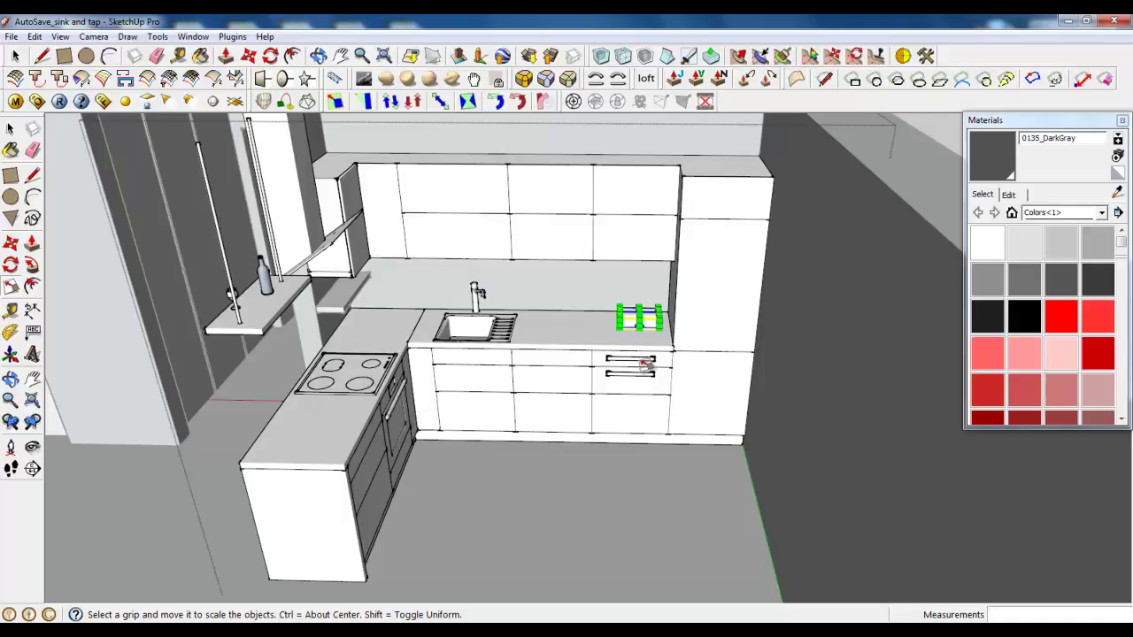
scroll(647, 367, "down", 3)
middle_click_drag(646, 367, 623, 391)
key("s")
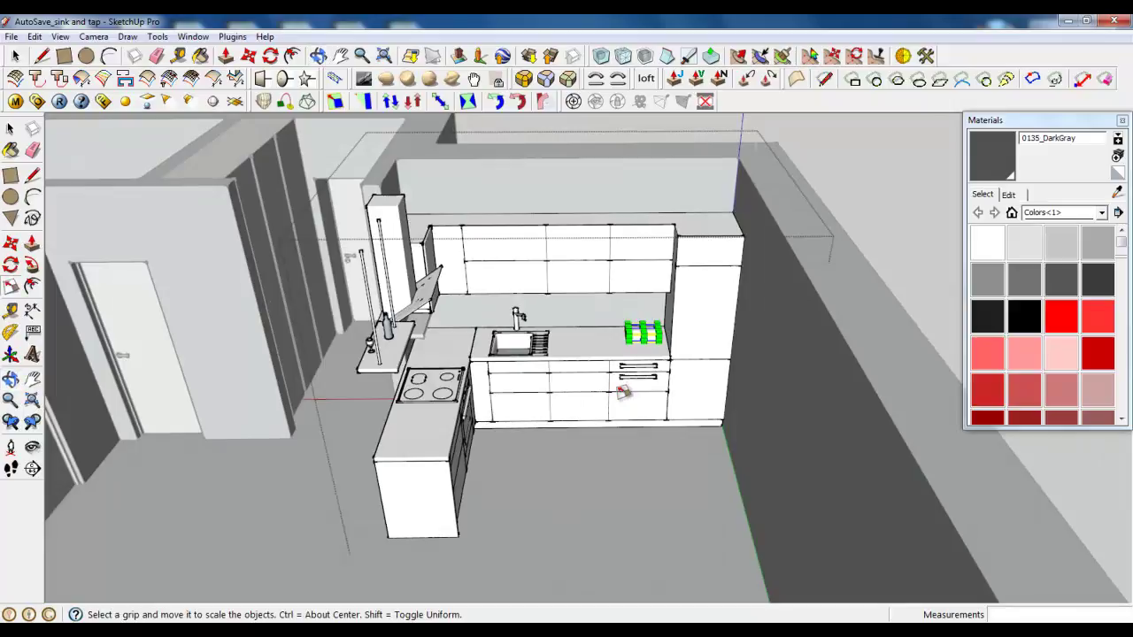